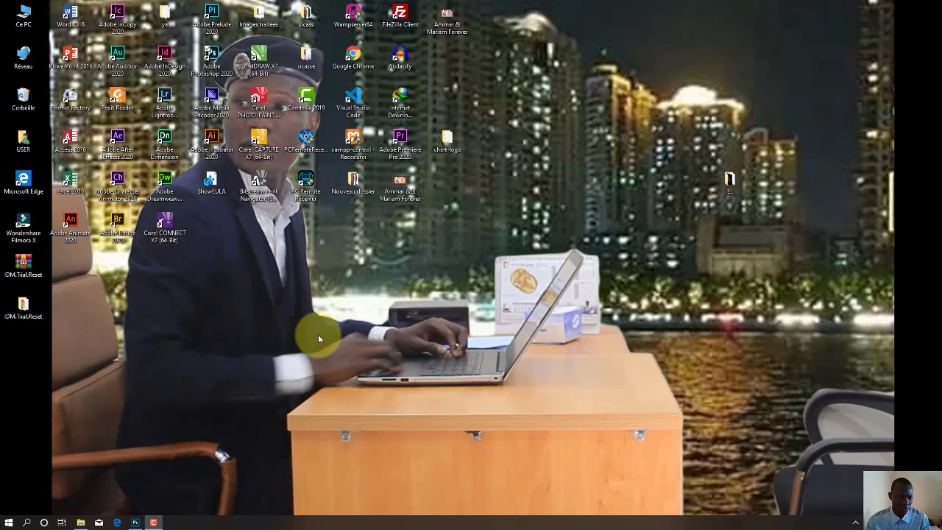
# Open the roll-up banner picture téléchargement in the BLUETOOTH folder and examine the banner designs up close.
pyautogui.click(81, 522)
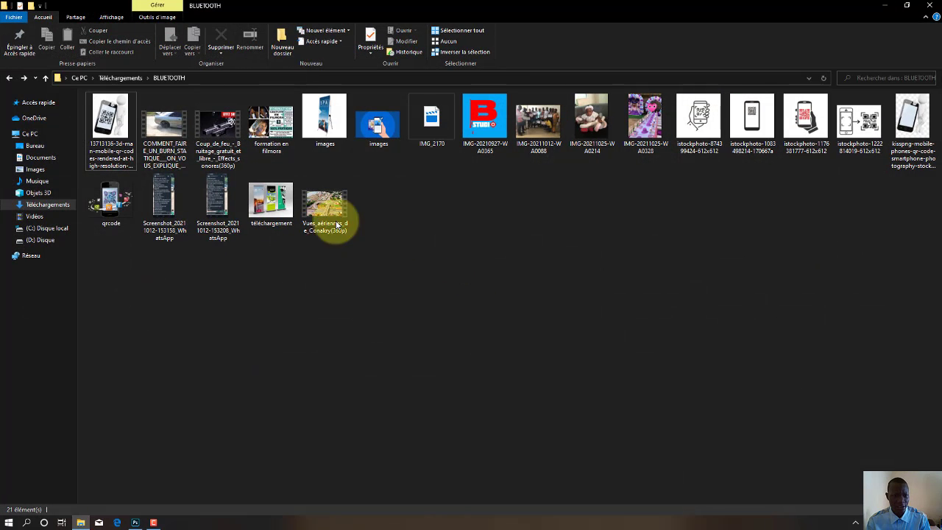
pyautogui.click(269, 206)
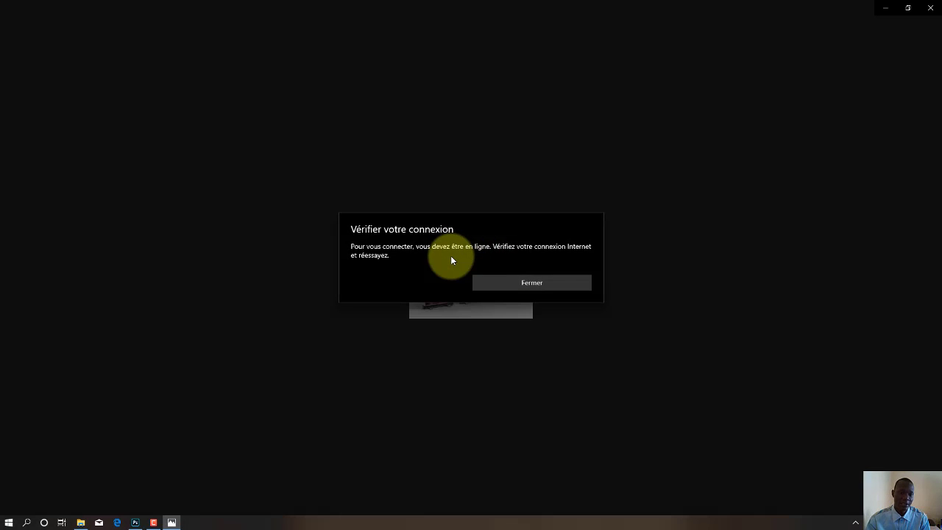
pyautogui.click(519, 282)
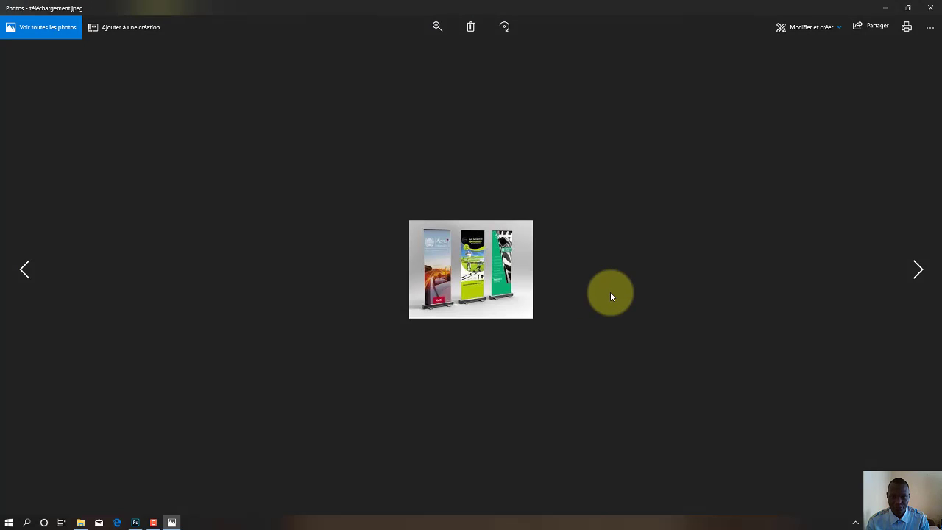
pyautogui.click(436, 27)
pyautogui.click(414, 52)
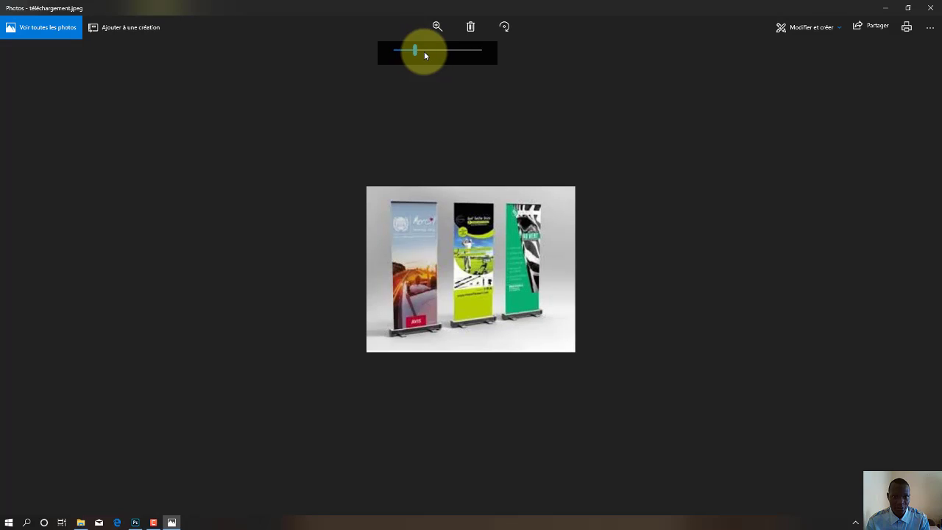
pyautogui.moveTo(424, 50); pyautogui.dragTo(443, 50)
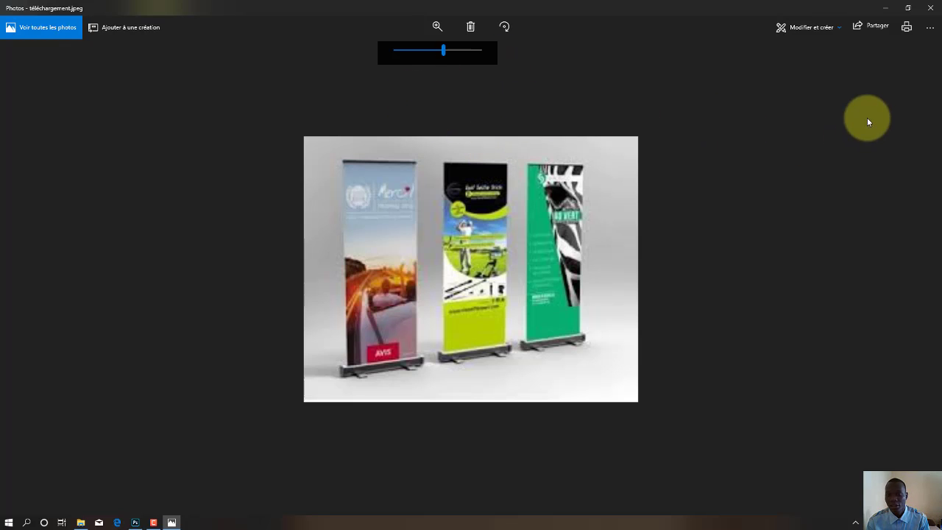
pyautogui.click(930, 8)
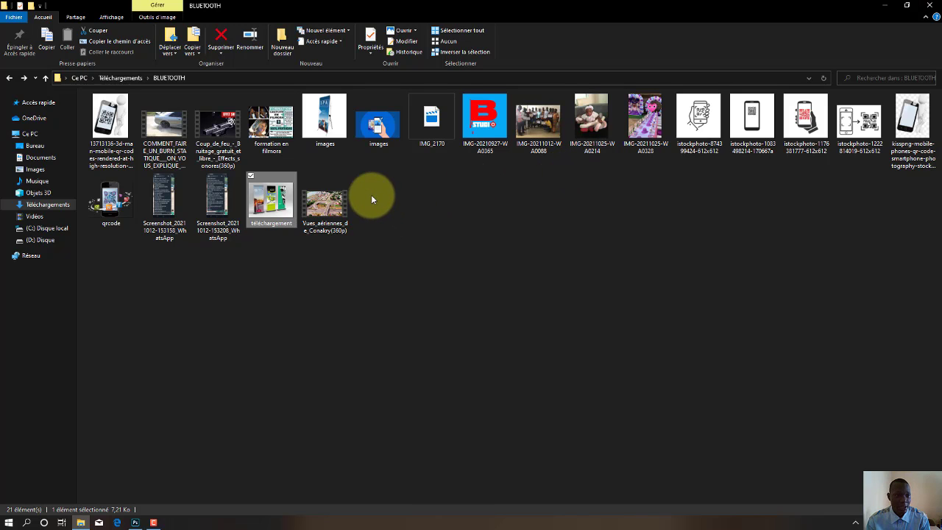
pyautogui.click(886, 6)
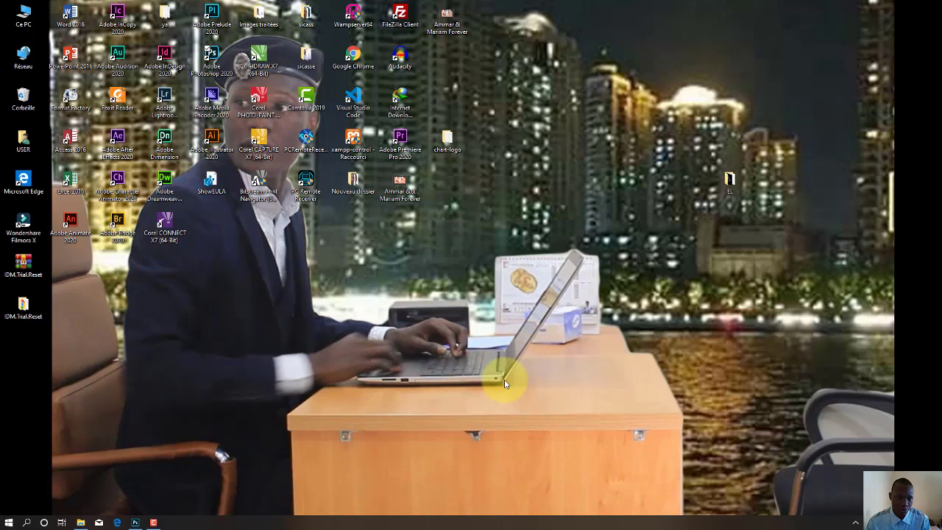
# Switch to Photoshop and start a new document from the print presets, naming it kakemono.
pyautogui.click(137, 519)
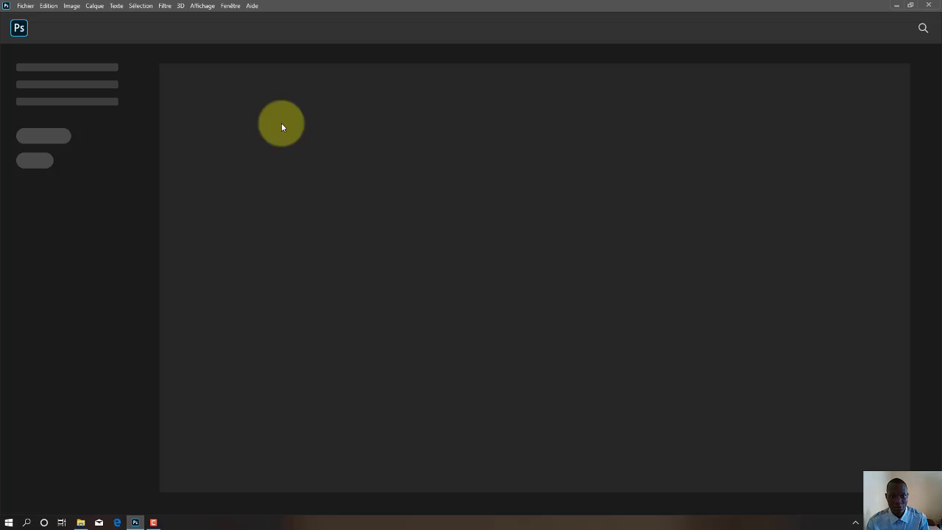
pyautogui.click(26, 6)
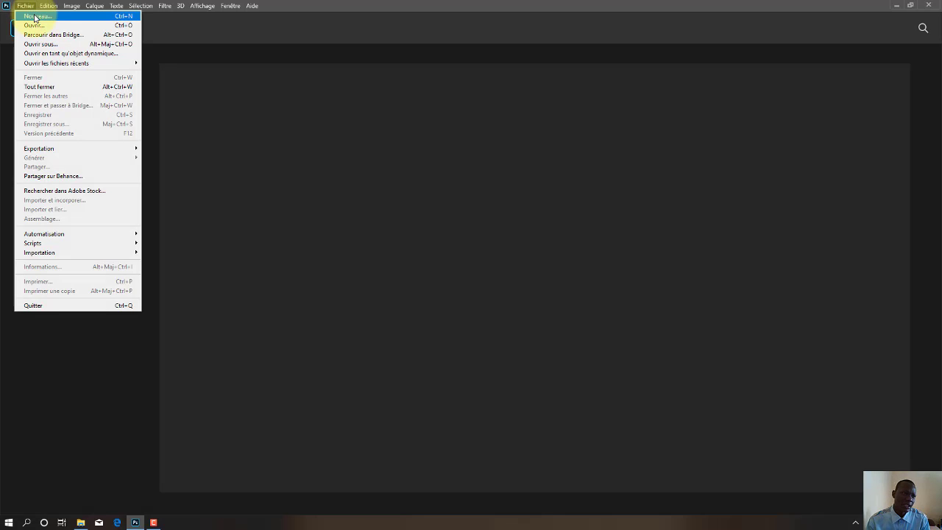
pyautogui.click(36, 16)
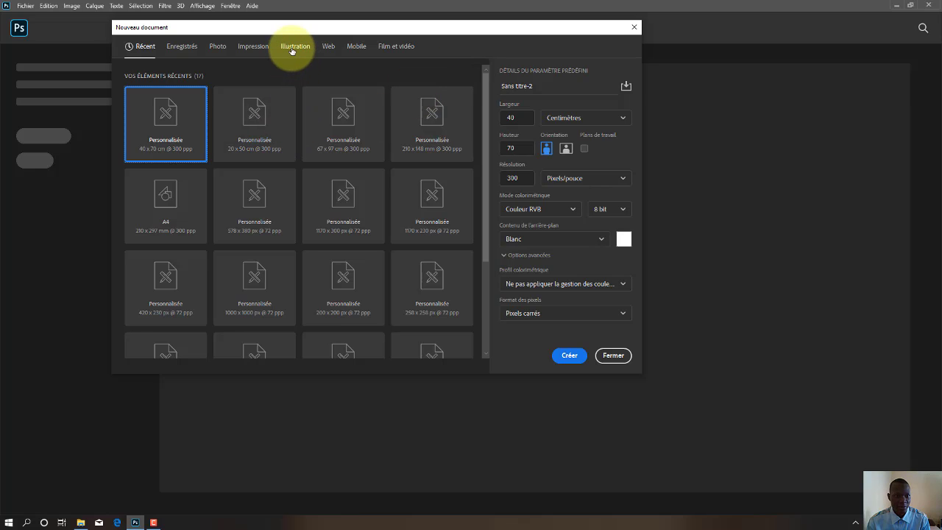
pyautogui.click(251, 47)
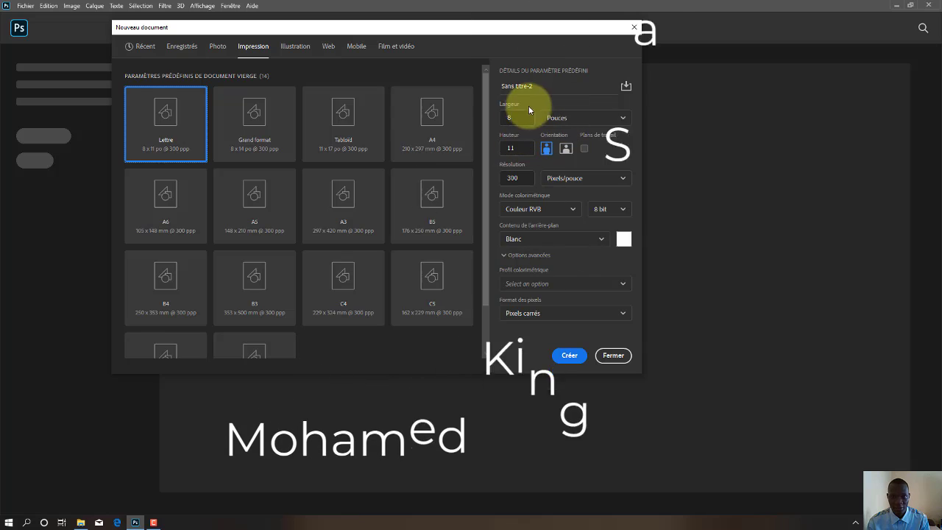
pyautogui.click(542, 88)
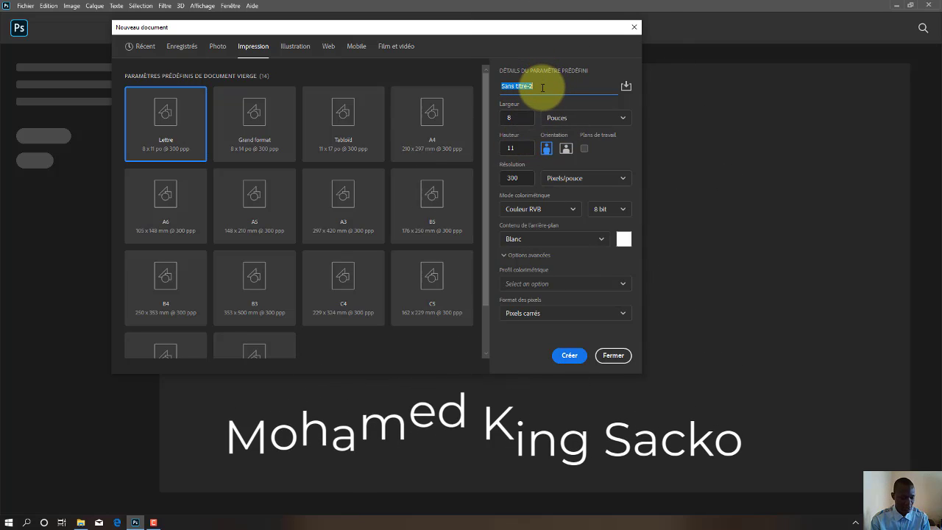
pyautogui.write('kakemono')
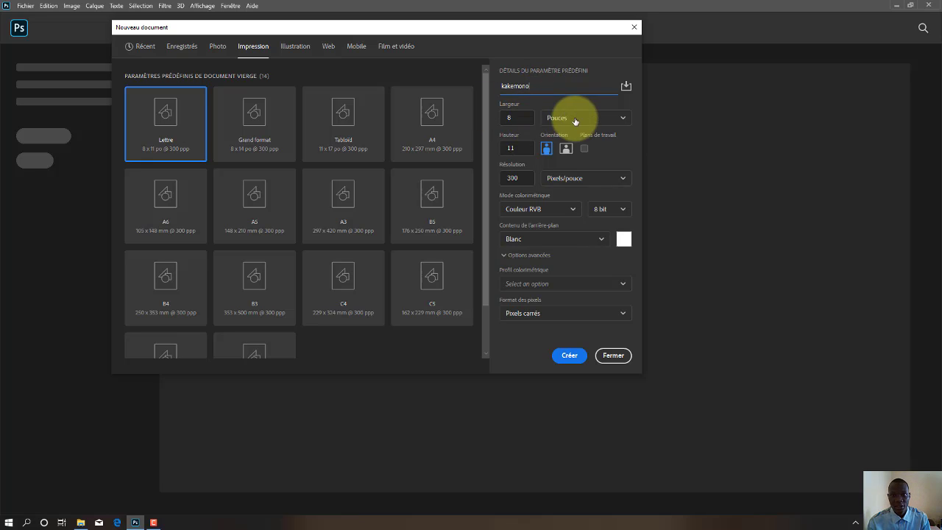
# Set the document size to 85 cm wide by 200 cm high and create it.
pyautogui.click(629, 123)
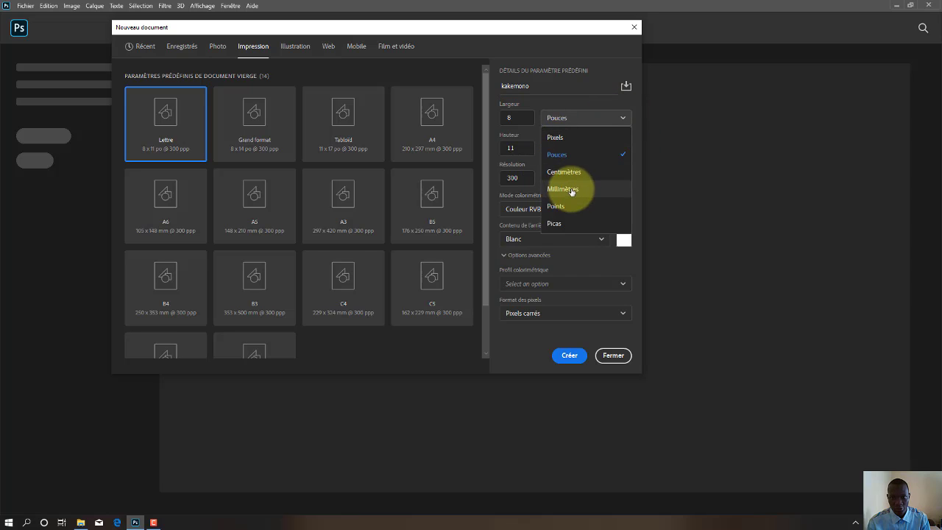
pyautogui.click(560, 176)
pyautogui.moveTo(527, 118); pyautogui.dragTo(488, 119)
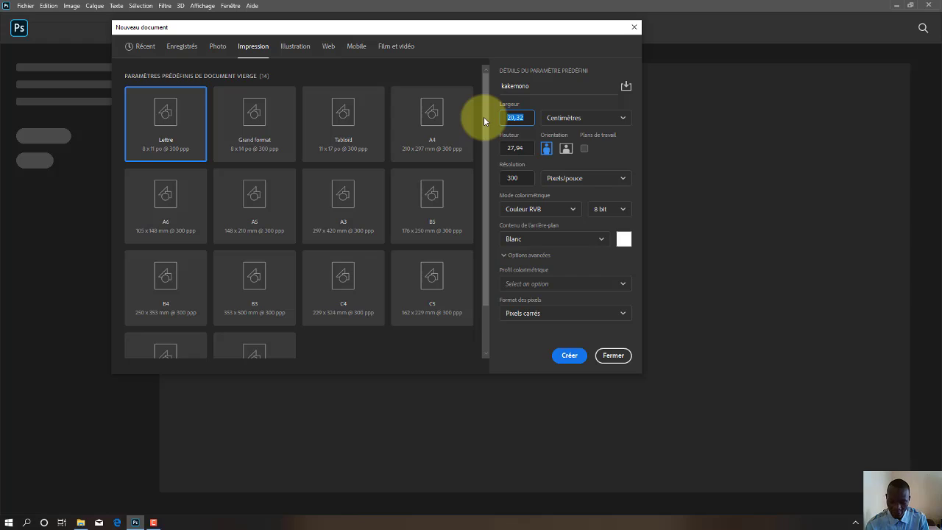
pyautogui.write('85')
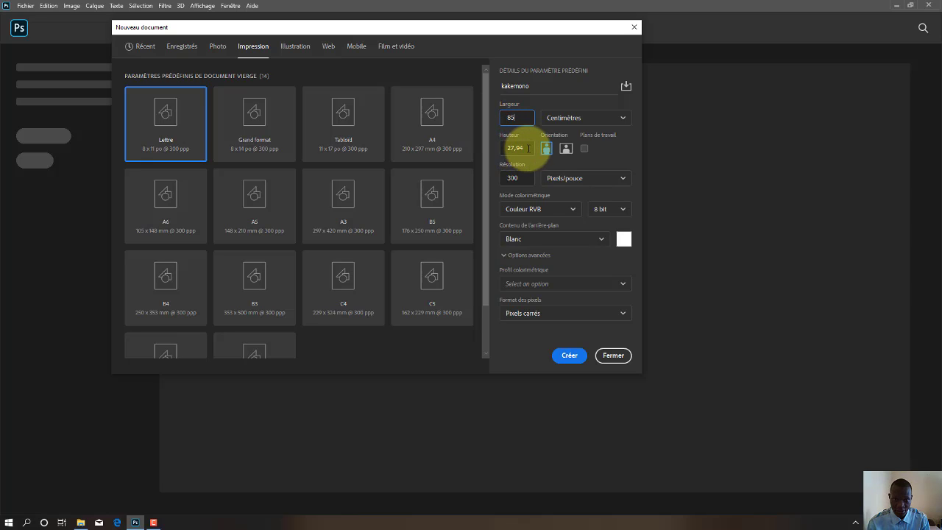
pyautogui.moveTo(527, 148); pyautogui.dragTo(459, 150)
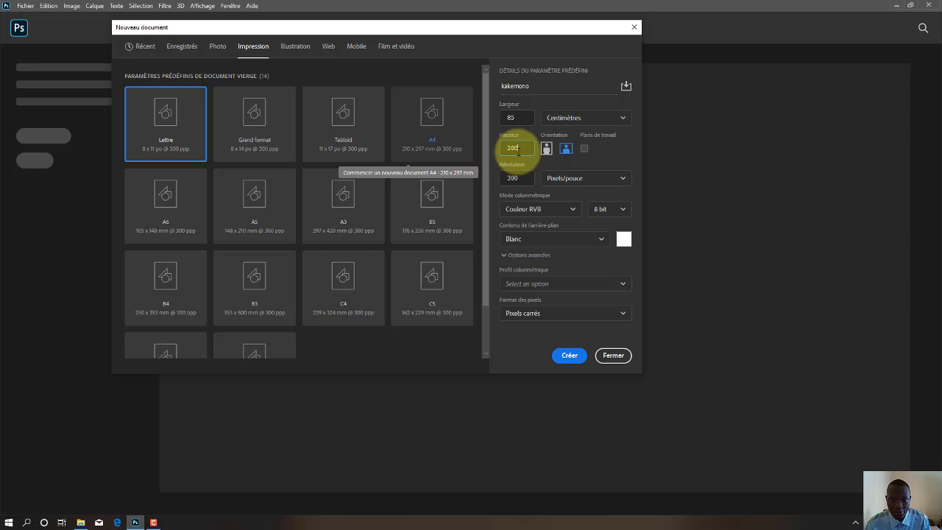
pyautogui.write('200')
pyautogui.click(570, 355)
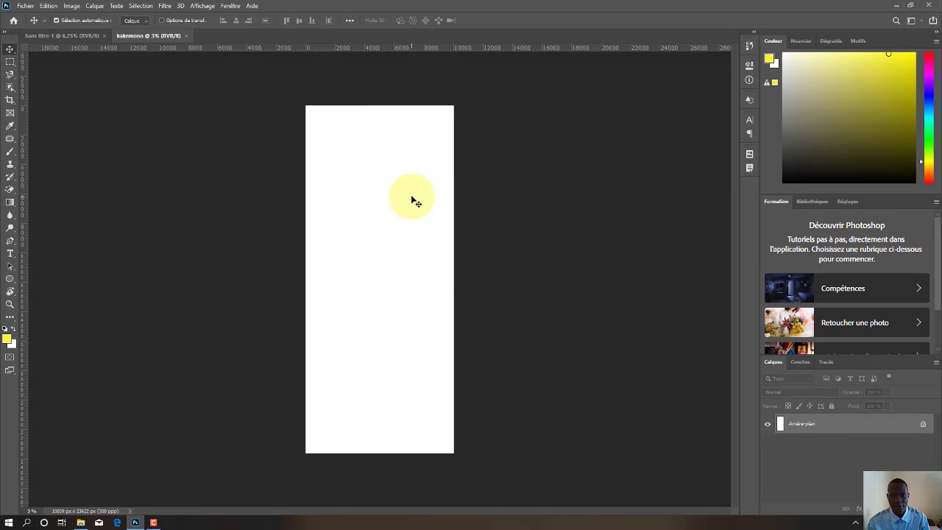
# Place the image 20210101_212856 from the Images folder on the canvas, enlarging it to nearly the banner's width.
pyautogui.hotkey('ctrl', '+')
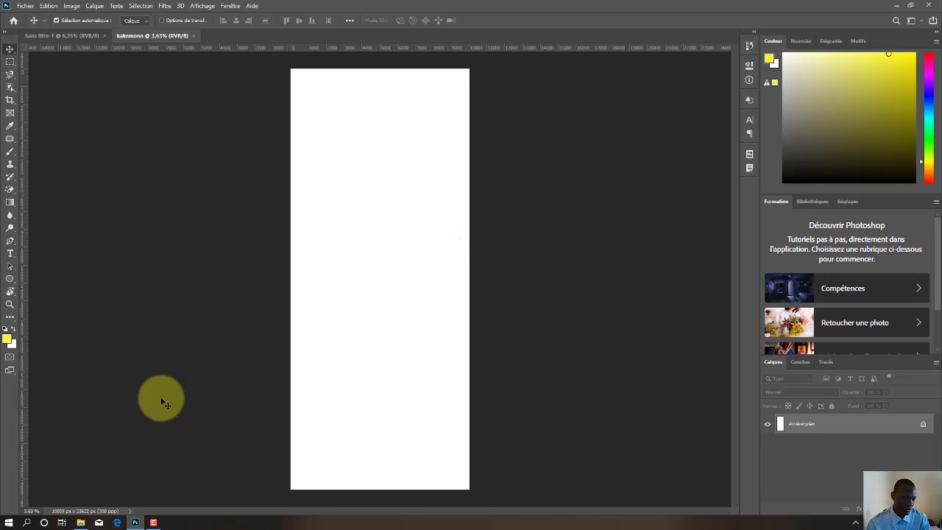
pyautogui.click(81, 523)
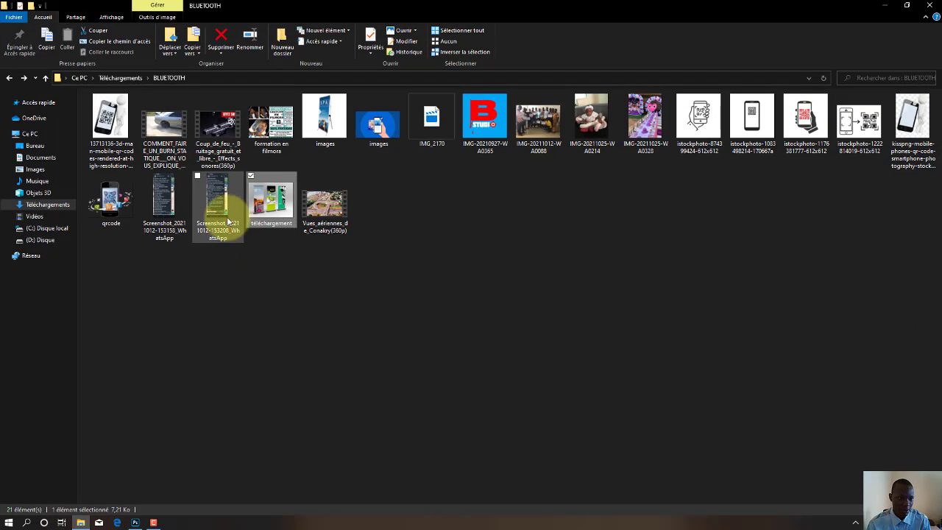
pyautogui.click(35, 169)
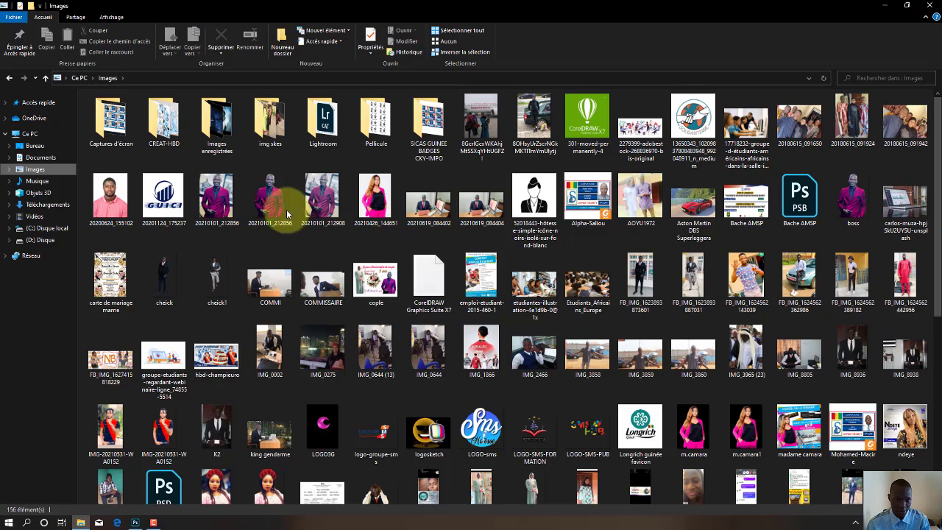
pyautogui.moveTo(272, 197); pyautogui.dragTo(396, 324)
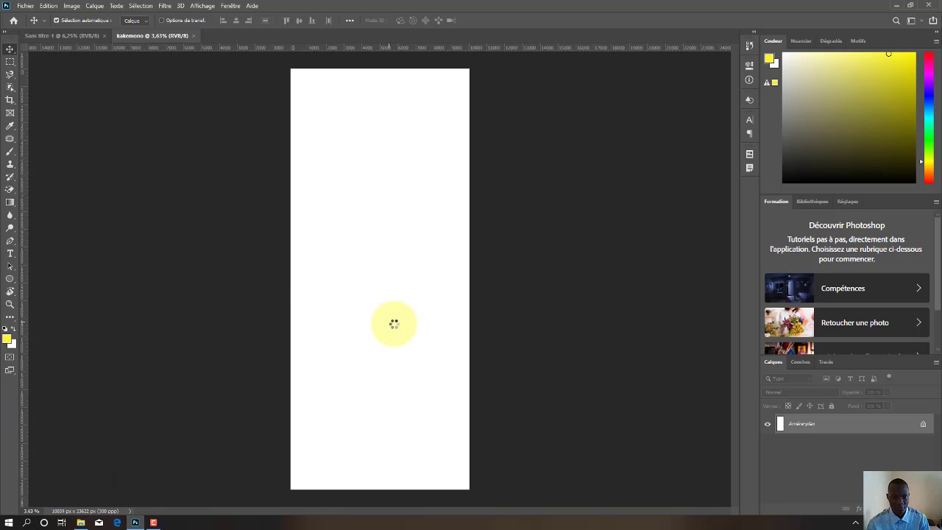
pyautogui.moveTo(409, 247); pyautogui.dragTo(470, 148)
pyautogui.moveTo(404, 288); pyautogui.dragTo(400, 277)
pyautogui.click(558, 22)
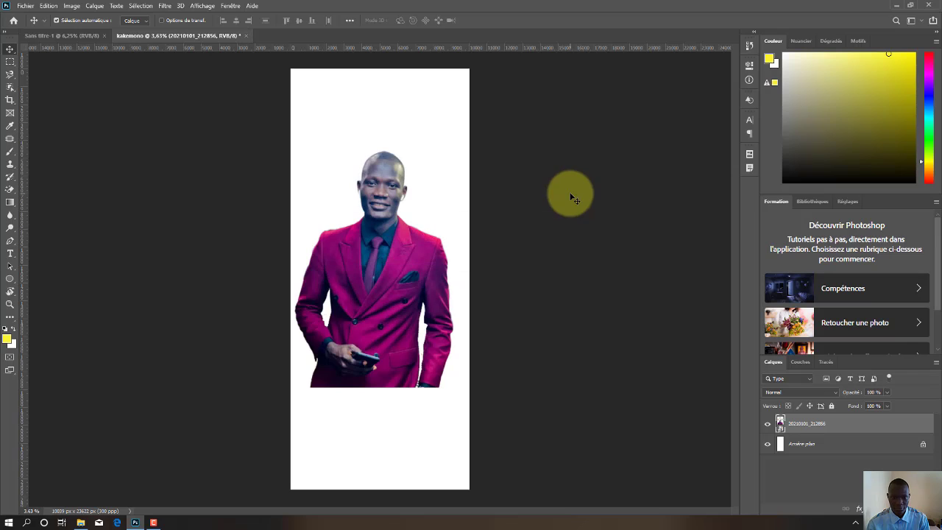
# Draw a rectangle about 10095 by 6470 px across the bottom of the banner and fill it dark red.
pyautogui.rightClick(15, 281)
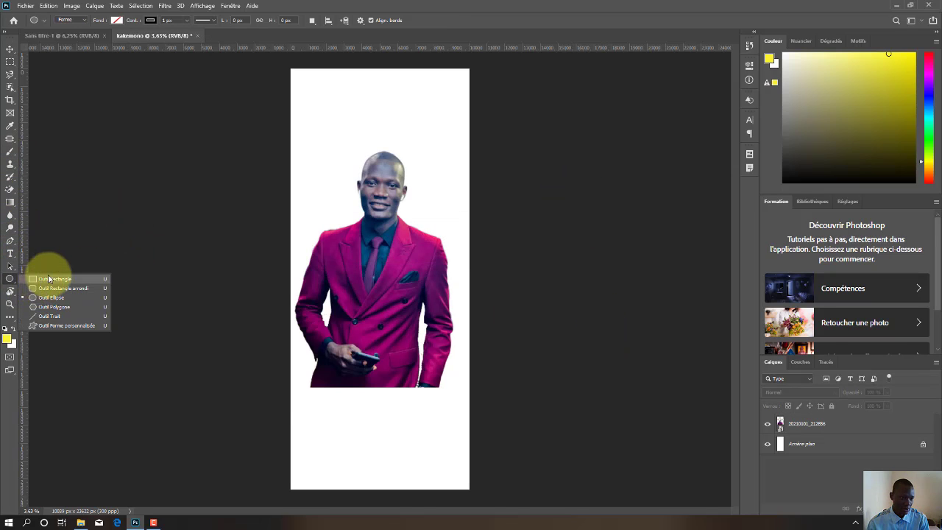
pyautogui.click(48, 274)
pyautogui.moveTo(290, 374); pyautogui.dragTo(468, 488)
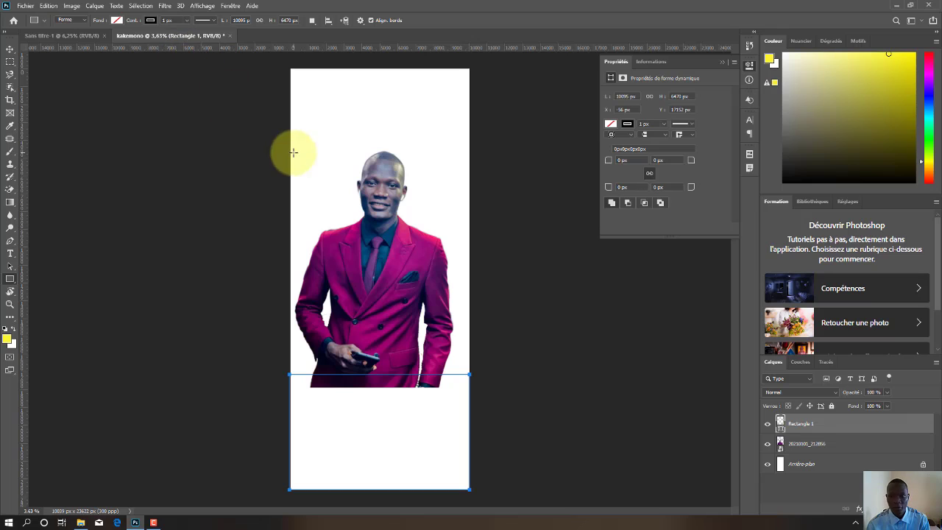
pyautogui.click(610, 128)
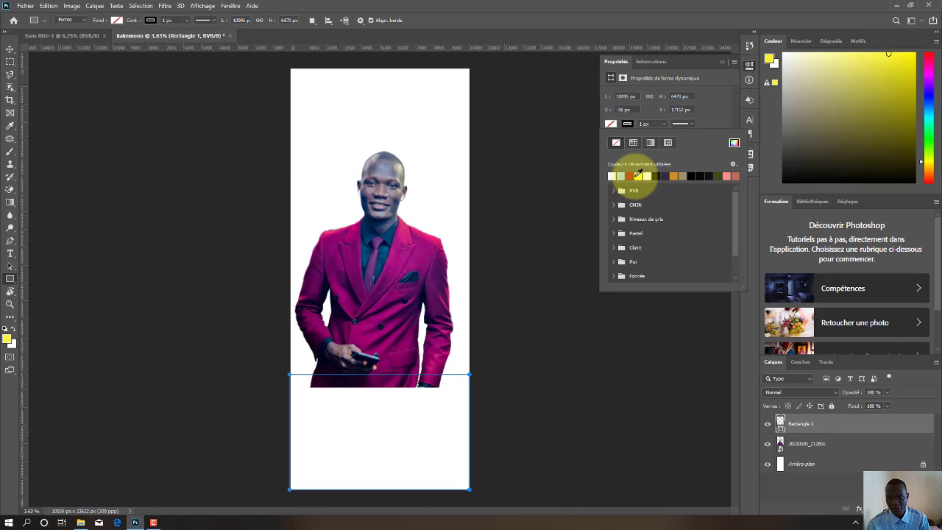
pyautogui.click(634, 174)
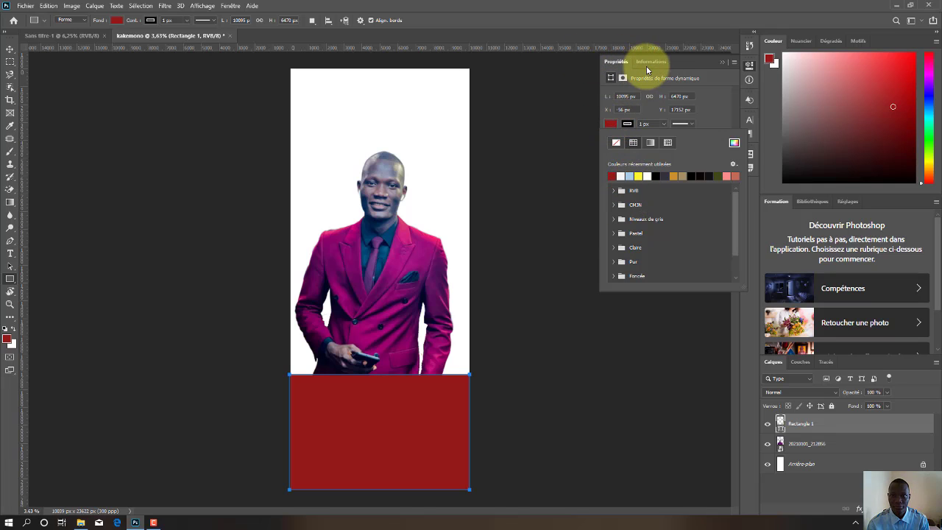
pyautogui.click(719, 61)
pyautogui.click(719, 60)
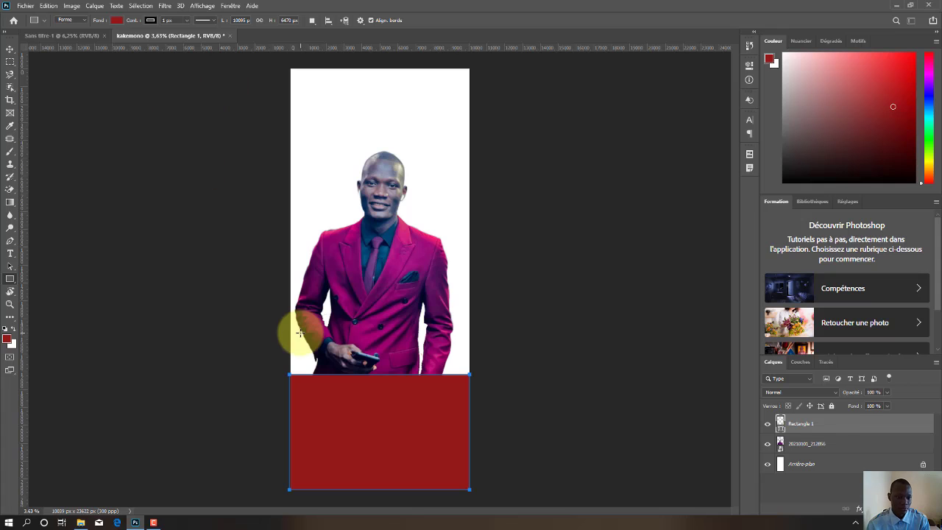
# Slant the red rectangle's top edge by raising its upper-left corner and lowering its upper-right corner slightly, using the Add Anchor Point tool.
pyautogui.click(5, 241)
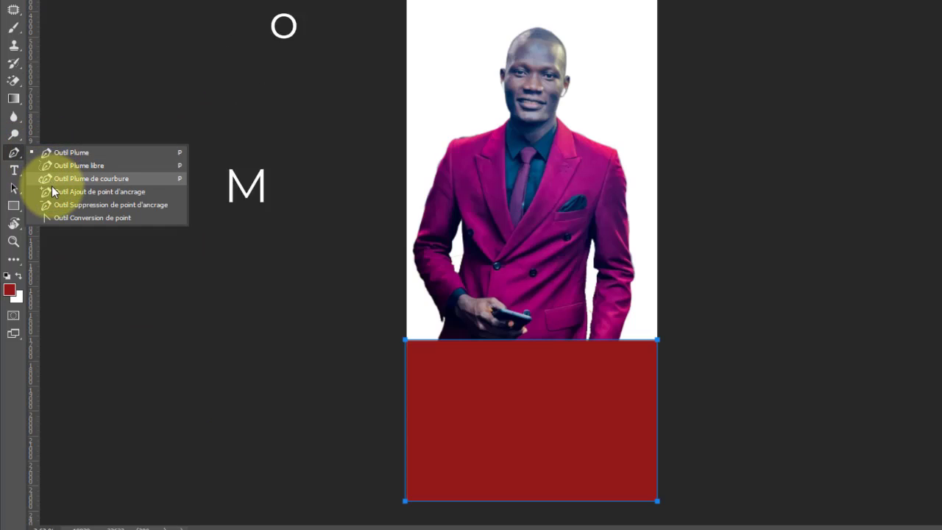
pyautogui.click(51, 187)
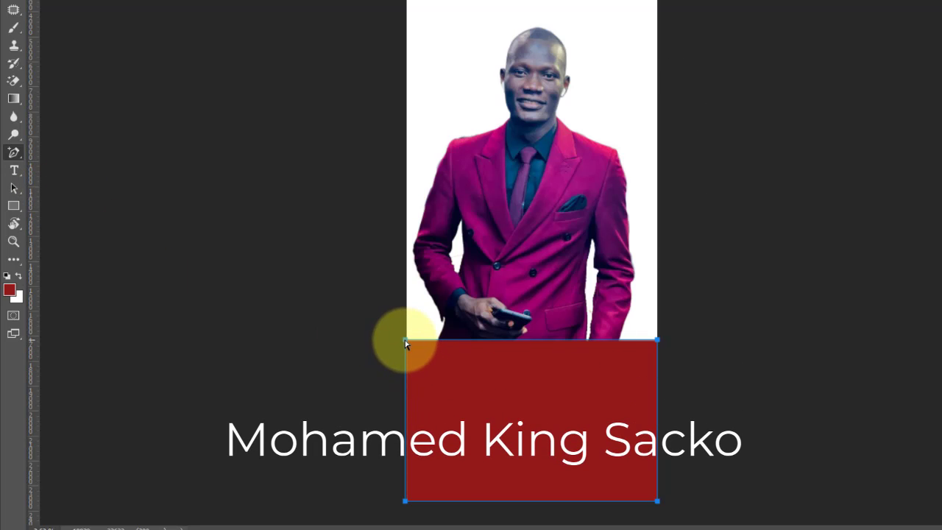
pyautogui.click(405, 284)
pyautogui.click(589, 97)
pyautogui.click(650, 344)
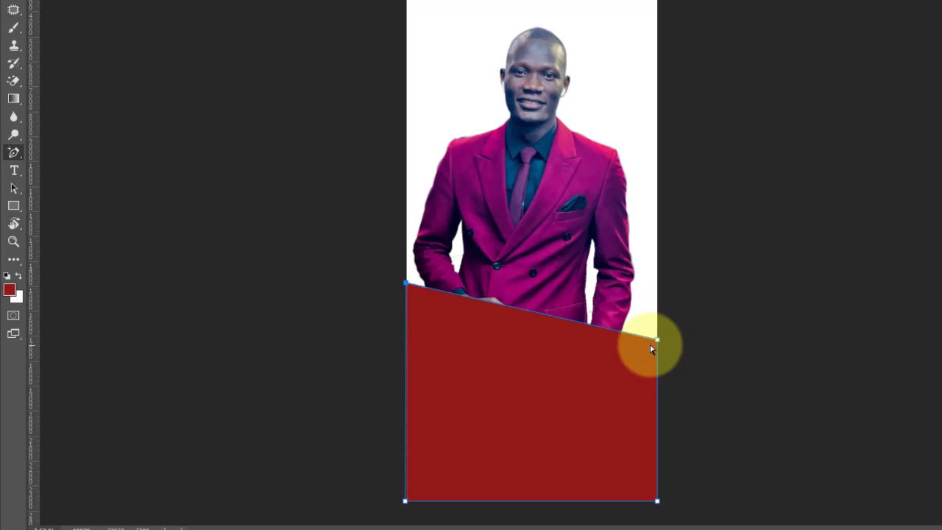
pyautogui.moveTo(658, 340); pyautogui.dragTo(658, 346)
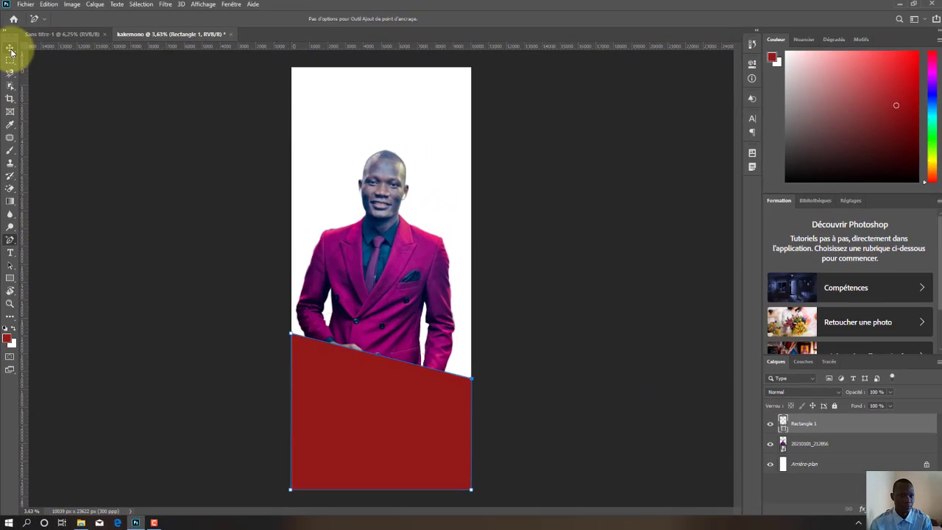
pyautogui.click(10, 49)
pyautogui.click(471, 240)
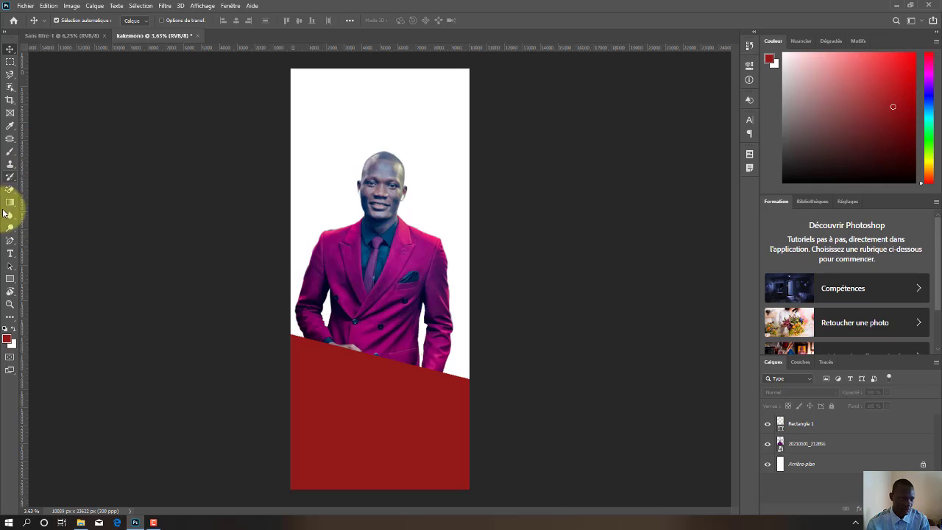
# Draw a second rectangle about 10123 by 3690 px across the top of the banner, above the man's head.
pyautogui.click(10, 279)
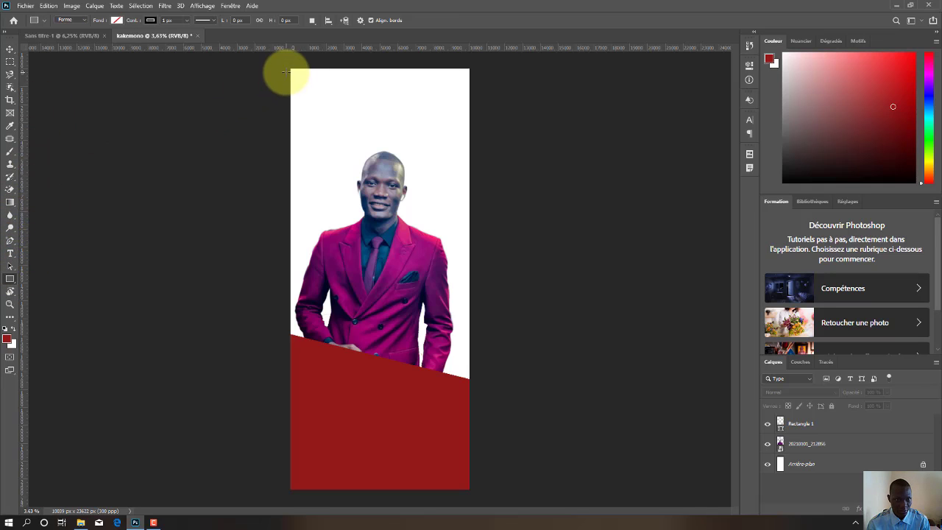
pyautogui.moveTo(290, 69); pyautogui.dragTo(468, 134)
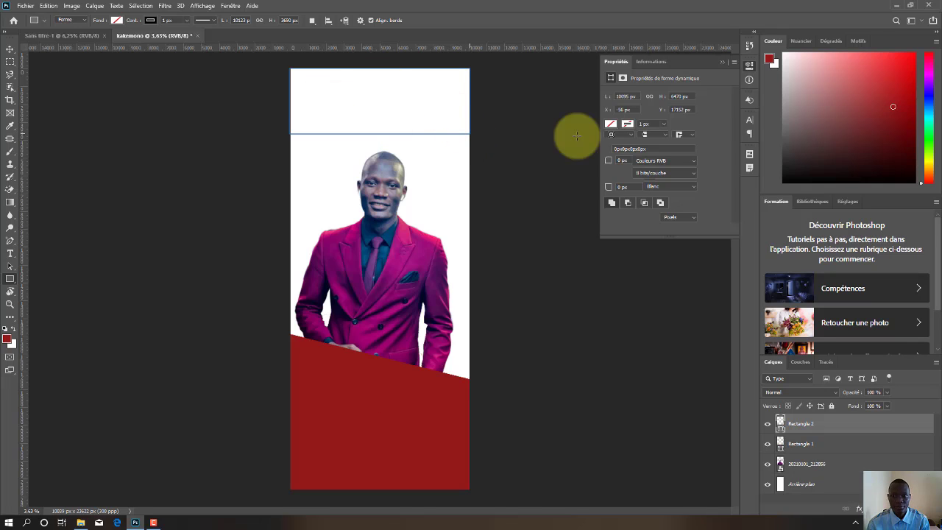
# Fill the top rectangle dark red and slant its bottom edge by lowering its lower-left corner with the Add Anchor Point tool.
pyautogui.click(610, 124)
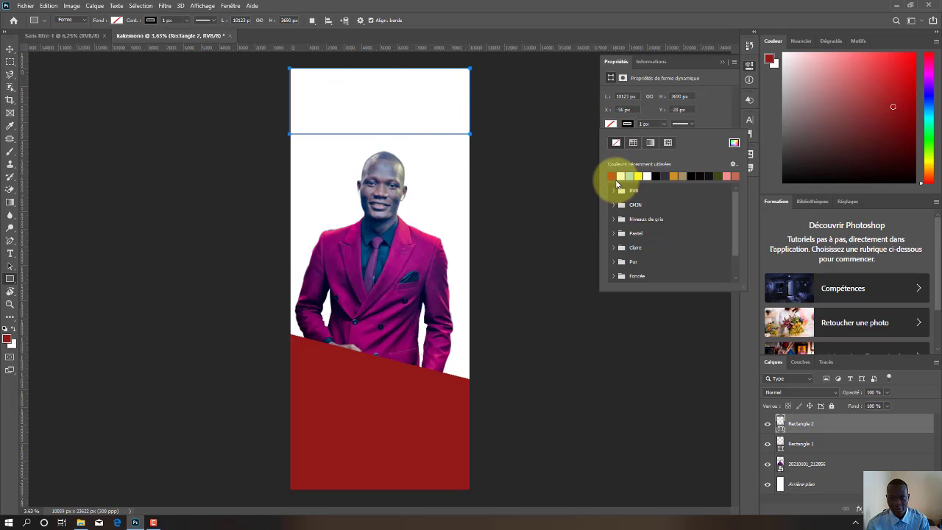
pyautogui.click(633, 143)
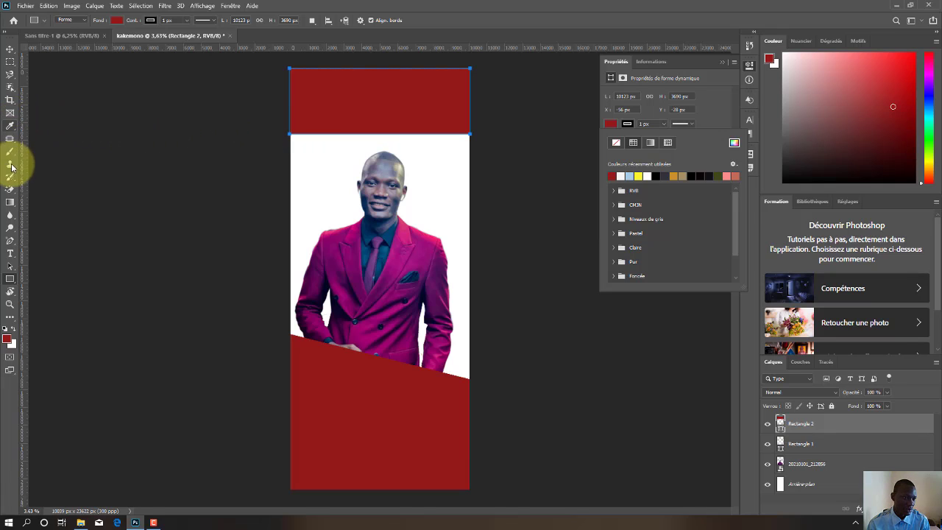
pyautogui.click(10, 241)
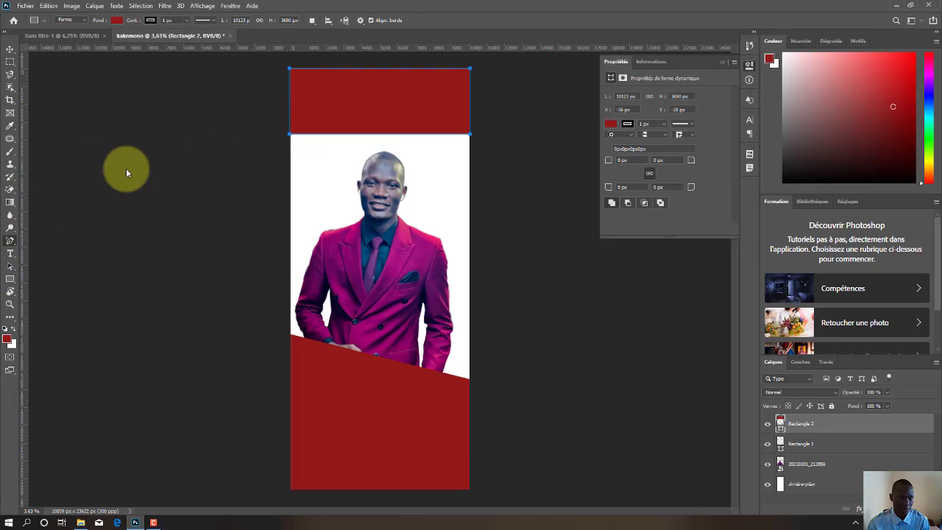
pyautogui.moveTo(290, 136); pyautogui.dragTo(291, 167)
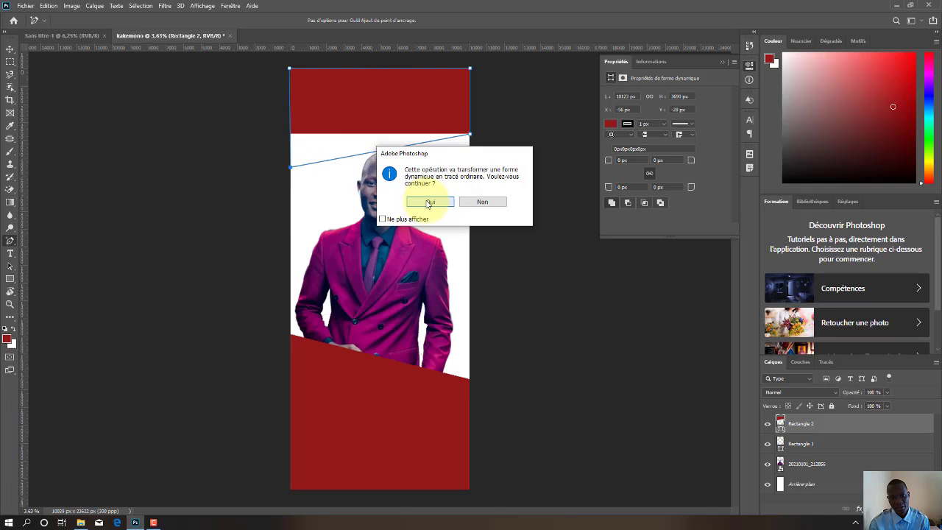
pyautogui.click(427, 202)
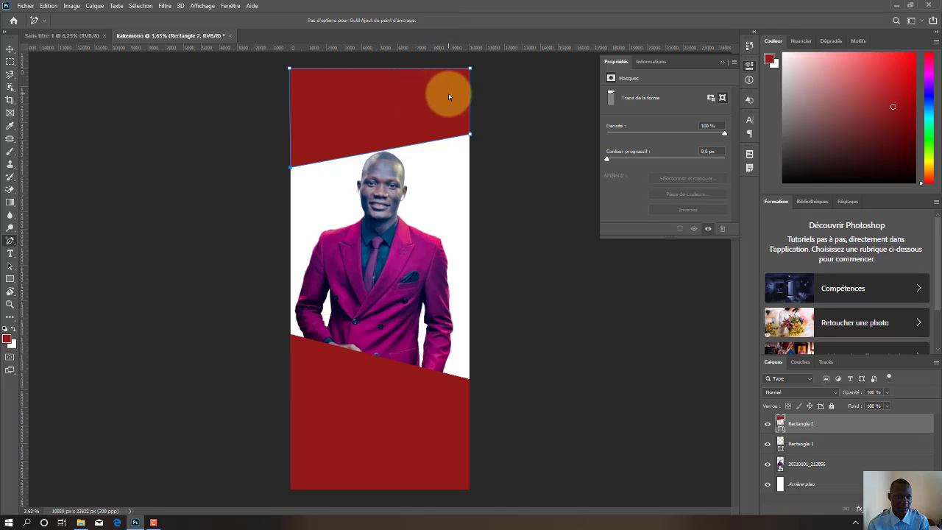
pyautogui.click(9, 48)
pyautogui.click(500, 185)
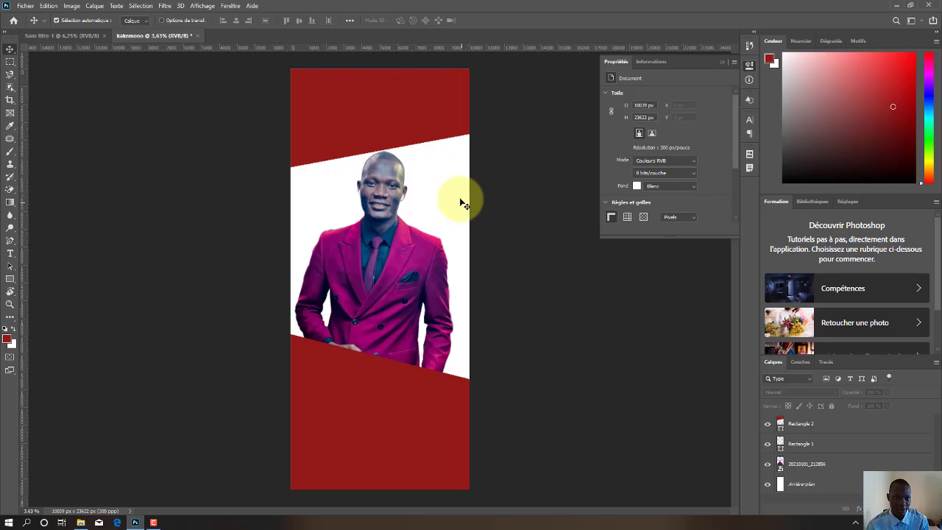
# Add the title text "ENTREPREUNARIAT JEUNE" in Bodoni MT Bold at 165.69 pt and place it on the top red band.
pyautogui.click(10, 256)
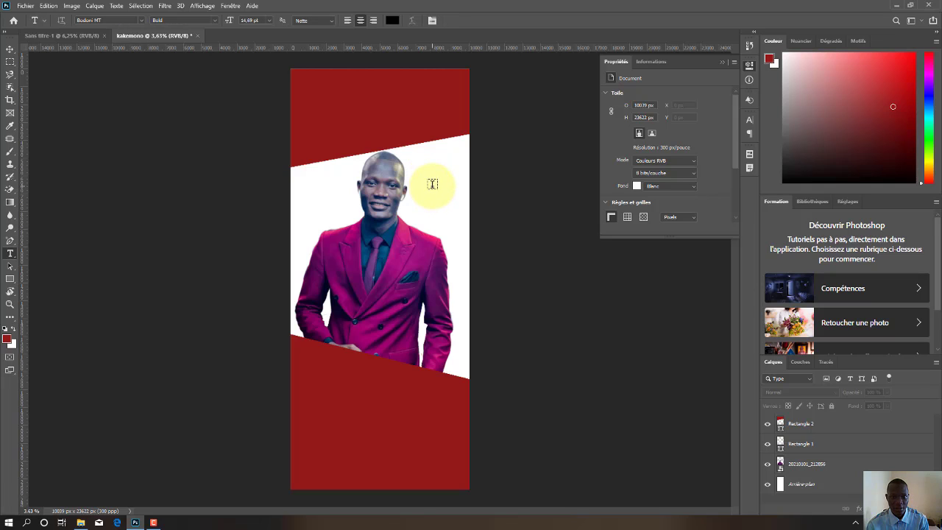
pyautogui.click(432, 183)
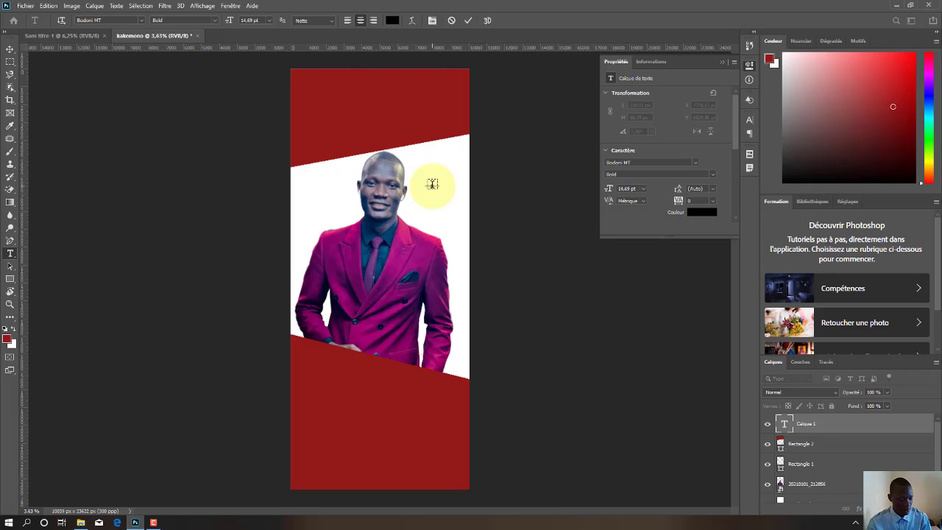
pyautogui.moveTo(242, 22); pyautogui.dragTo(280, 22)
pyautogui.moveTo(421, 189); pyautogui.dragTo(361, 109)
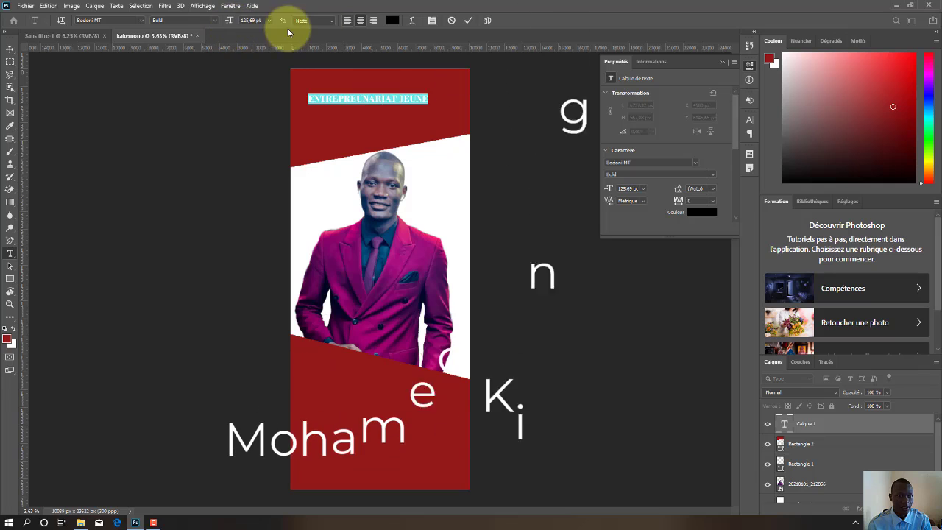
pyautogui.moveTo(228, 24); pyautogui.dragTo(250, 23)
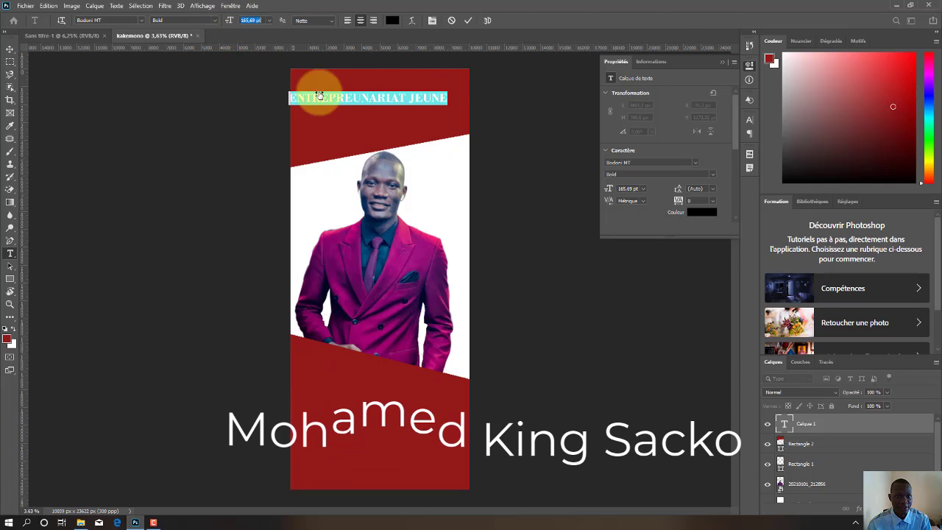
pyautogui.moveTo(412, 167); pyautogui.dragTo(435, 176)
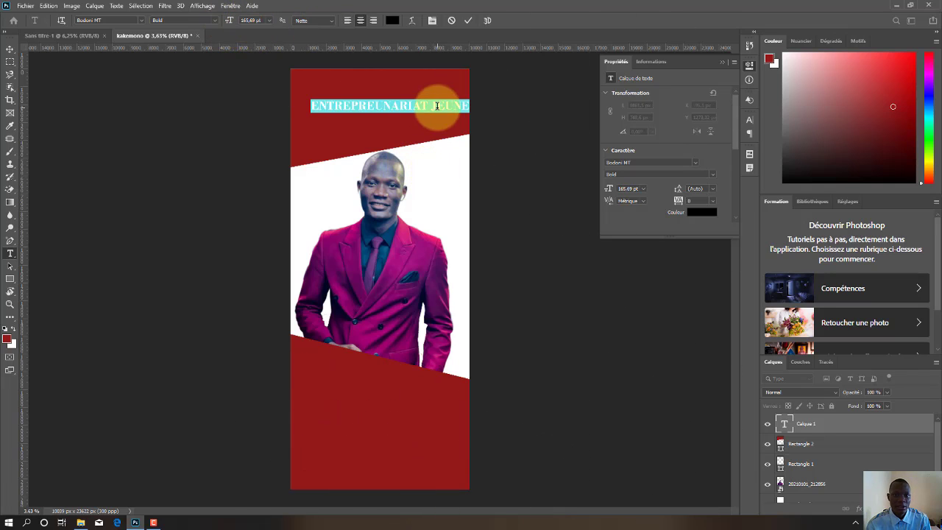
pyautogui.click(468, 21)
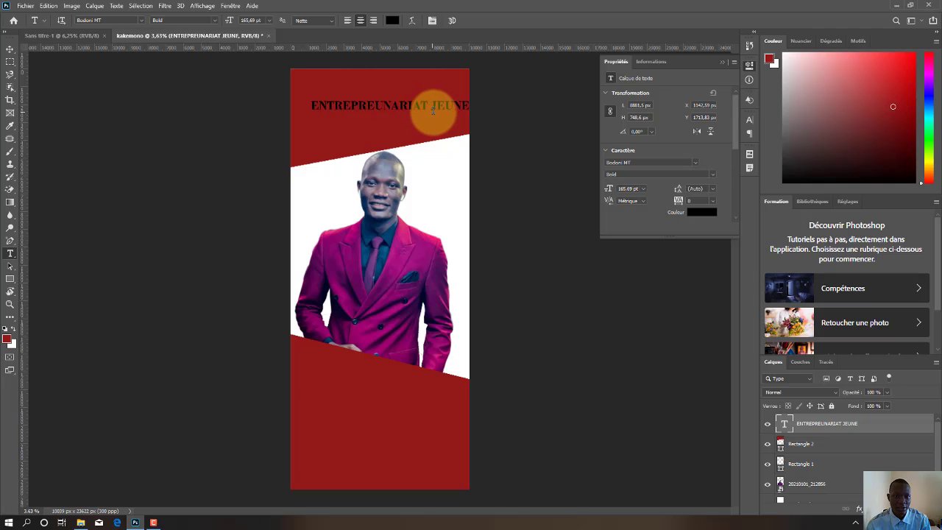
# Remove "JEUNE" from the title and add it as a separate text layer beside the man's head.
pyautogui.moveTo(431, 106); pyautogui.dragTo(484, 107)
pyautogui.press('BackSpace')
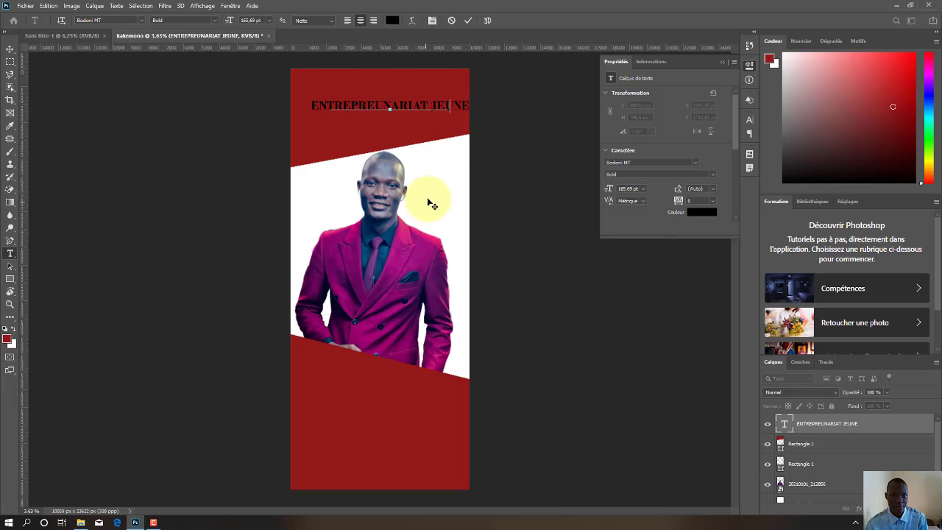
pyautogui.click(469, 20)
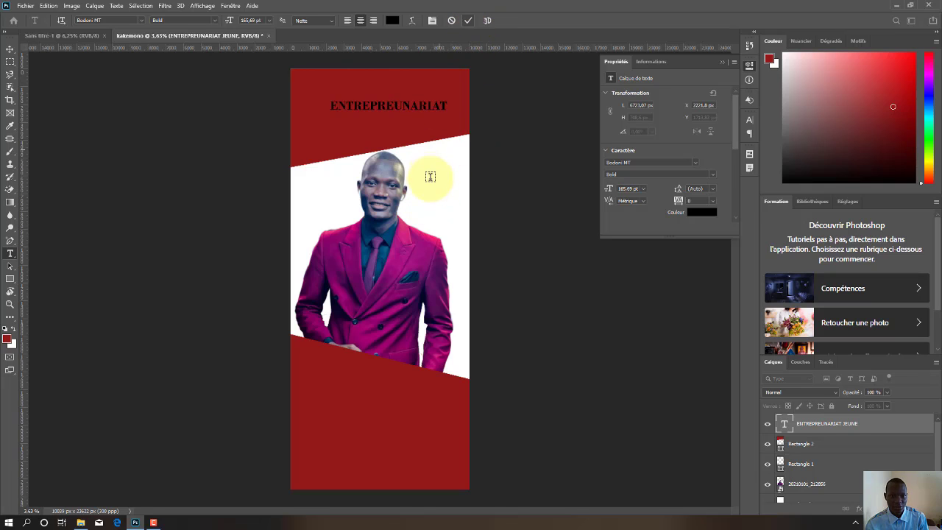
pyautogui.click(431, 177)
pyautogui.write('JEUNE')
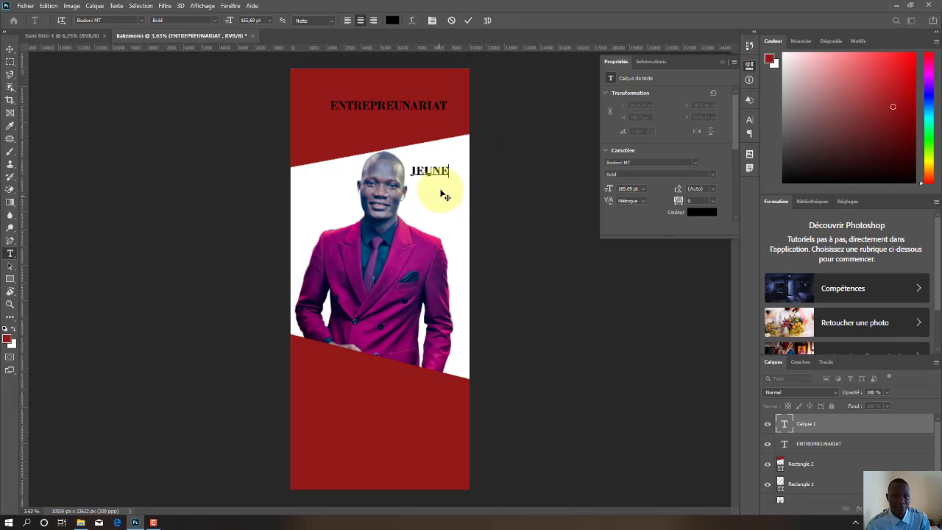
pyautogui.click(469, 21)
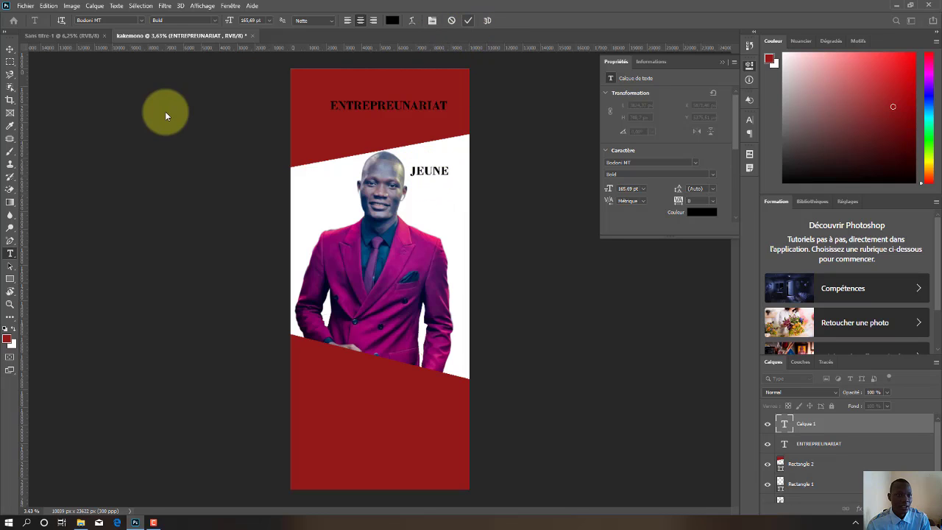
# Move the "ENTREPREUNARIAT" text near the banner's top edge, enlarge it to about 133% and centre it horizontally.
pyautogui.click(10, 47)
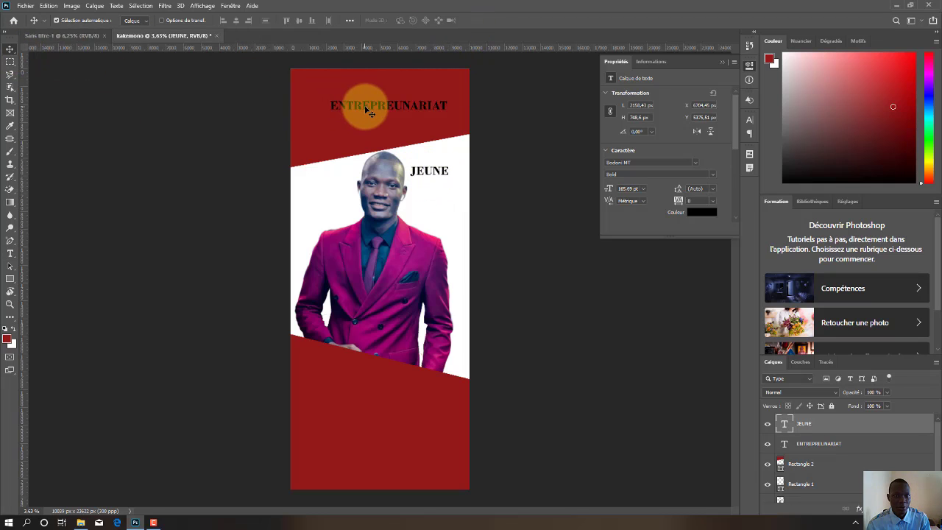
pyautogui.moveTo(369, 104); pyautogui.dragTo(367, 93)
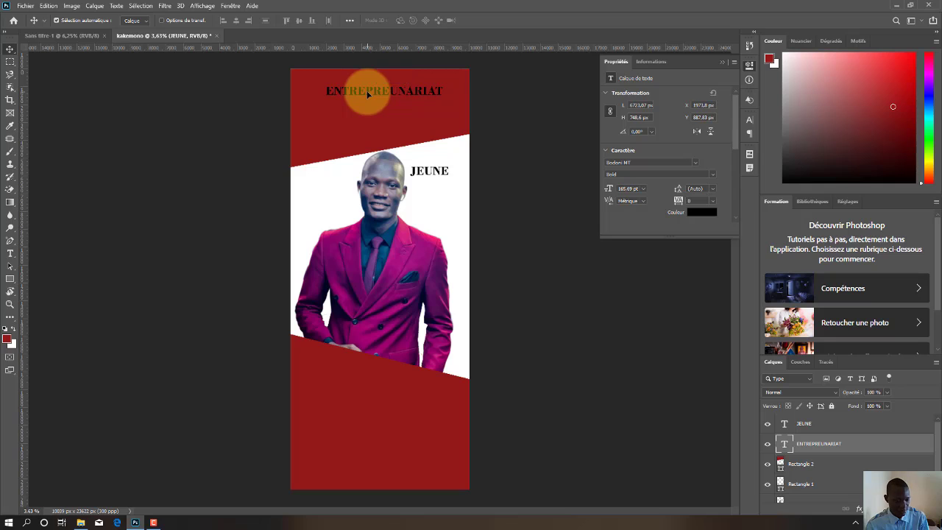
pyautogui.hotkey('ctrl', 't')
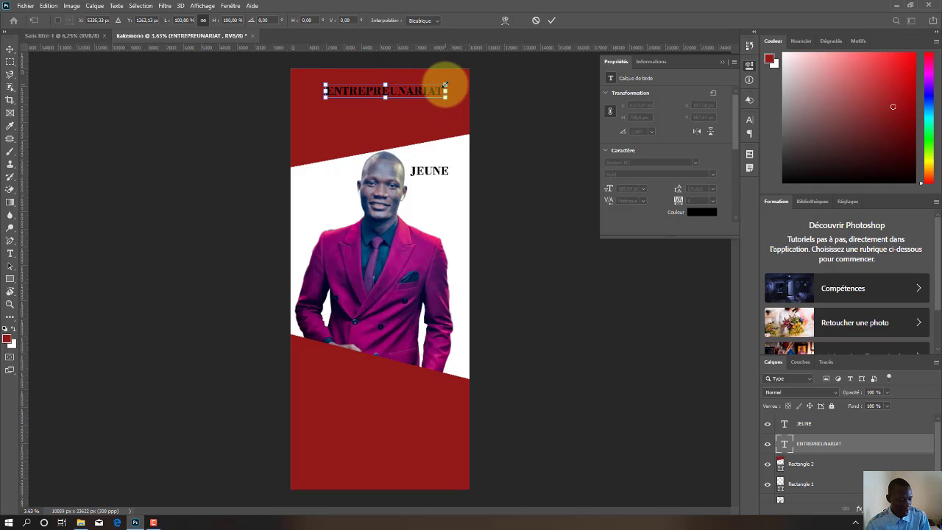
pyautogui.moveTo(445, 86)
pyautogui.mouseDown()
pyautogui.moveTo(460, 72)
pyautogui.moveTo(451, 80)
pyautogui.mouseUp()
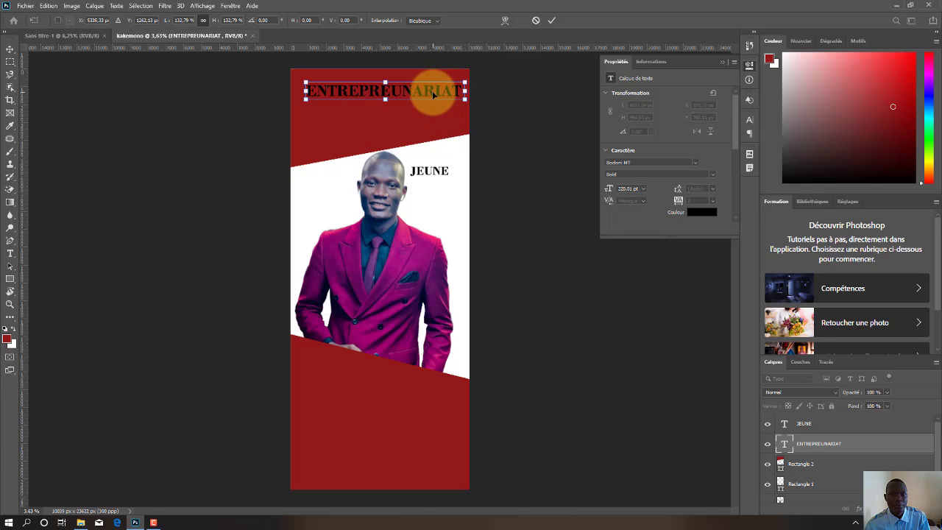
pyautogui.moveTo(429, 92); pyautogui.dragTo(407, 88)
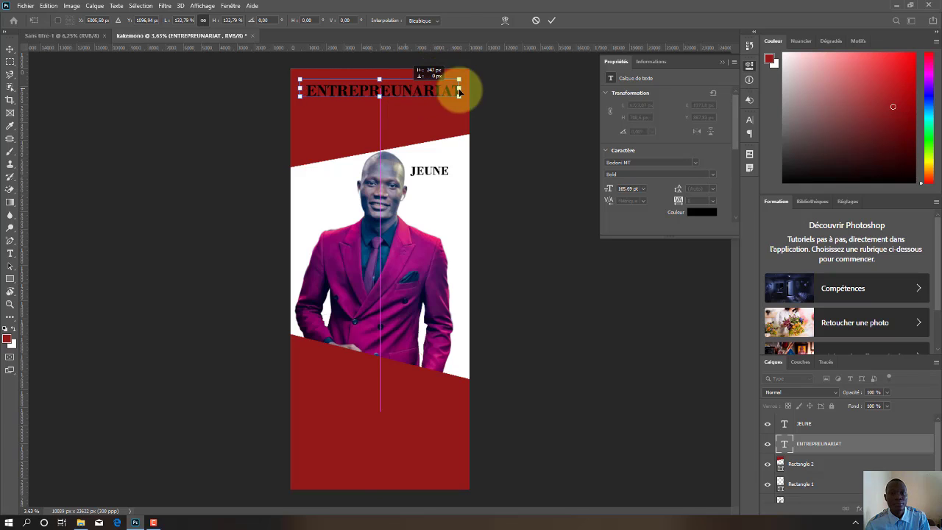
pyautogui.click(552, 21)
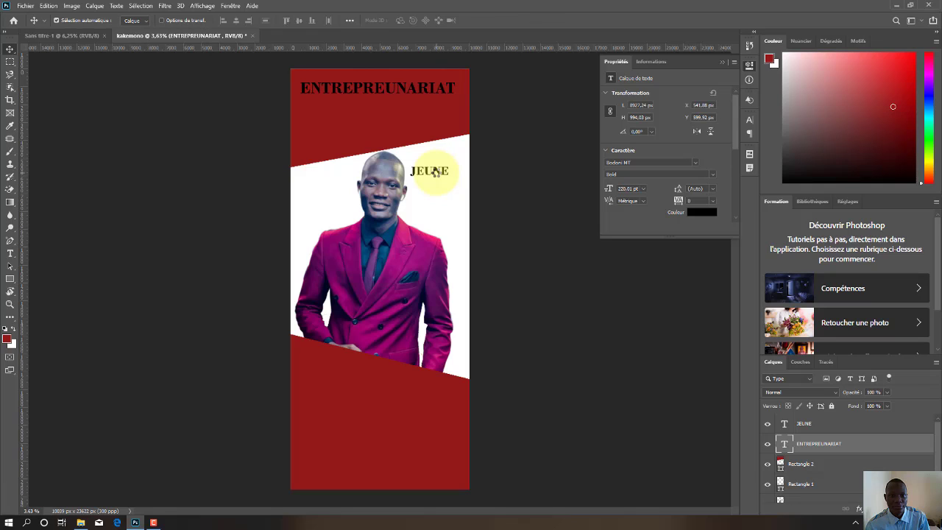
# Move the "JEUNE" text just below "ENTREPREUNARIAT" and enlarge it to about 190%.
pyautogui.moveTo(442, 176); pyautogui.dragTo(377, 114)
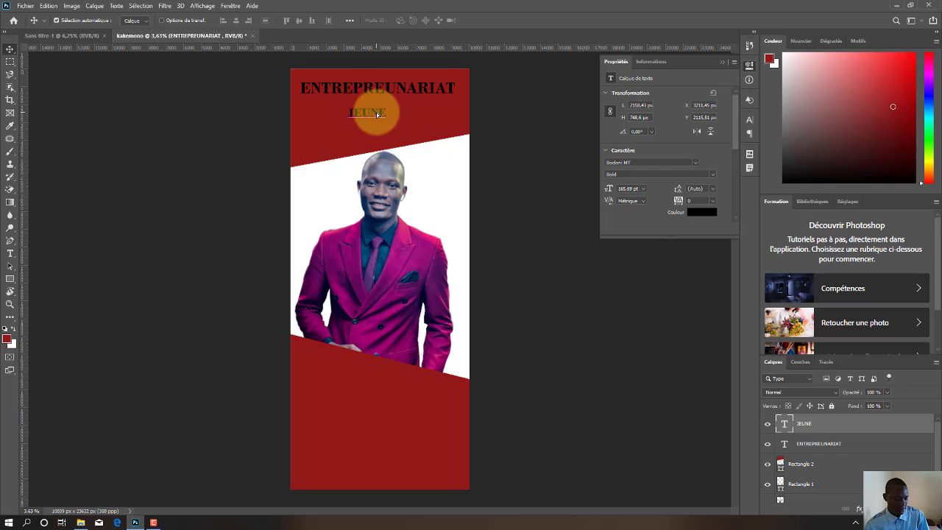
pyautogui.hotkey('ctrl', 't')
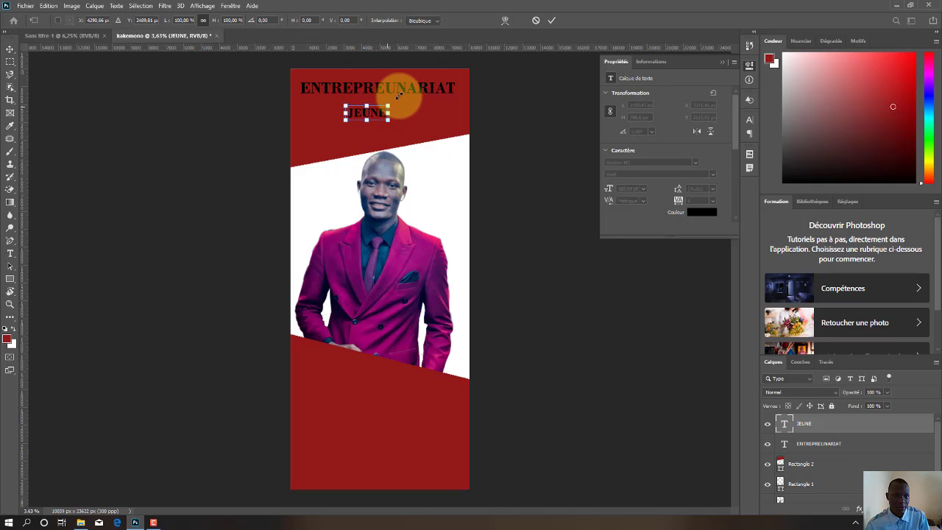
pyautogui.moveTo(398, 95); pyautogui.dragTo(401, 91)
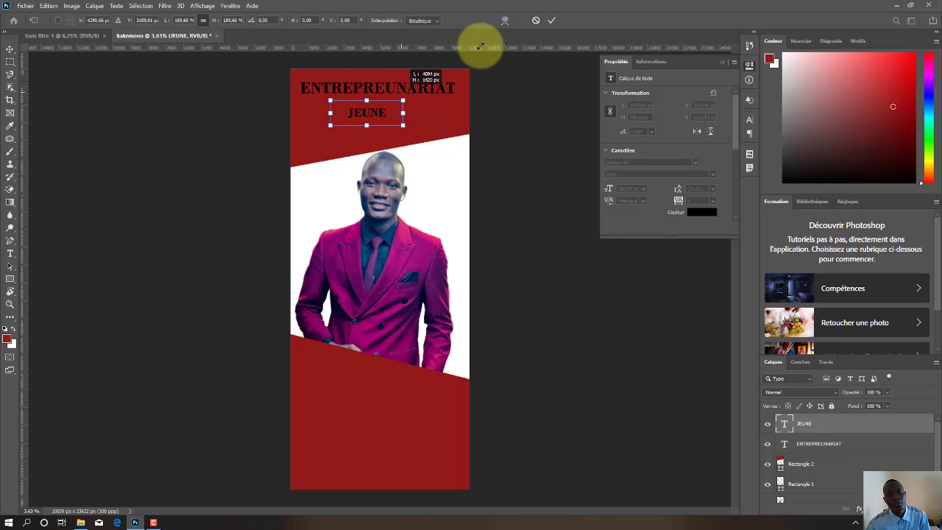
pyautogui.click(552, 20)
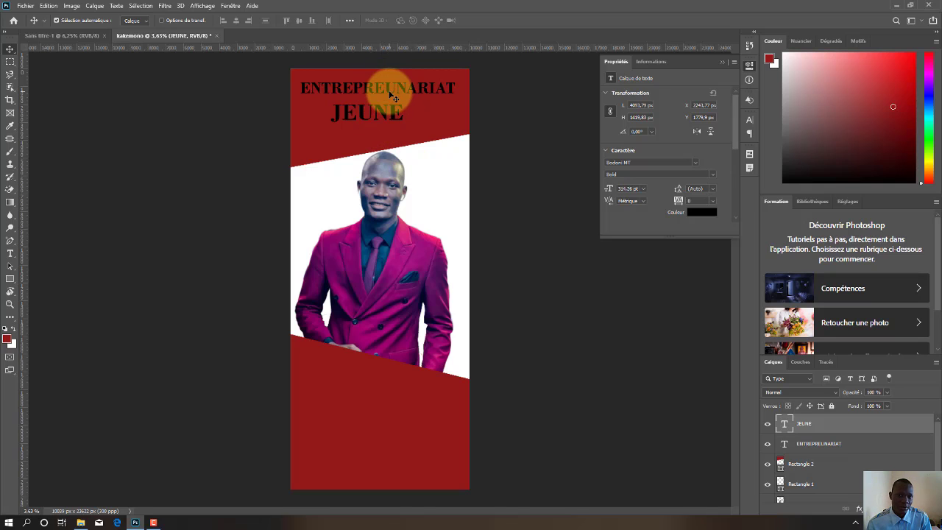
# Change the colour of the "ENTREPREUNARIAT" text to white (ffffff).
pyautogui.doubleClick(387, 91)
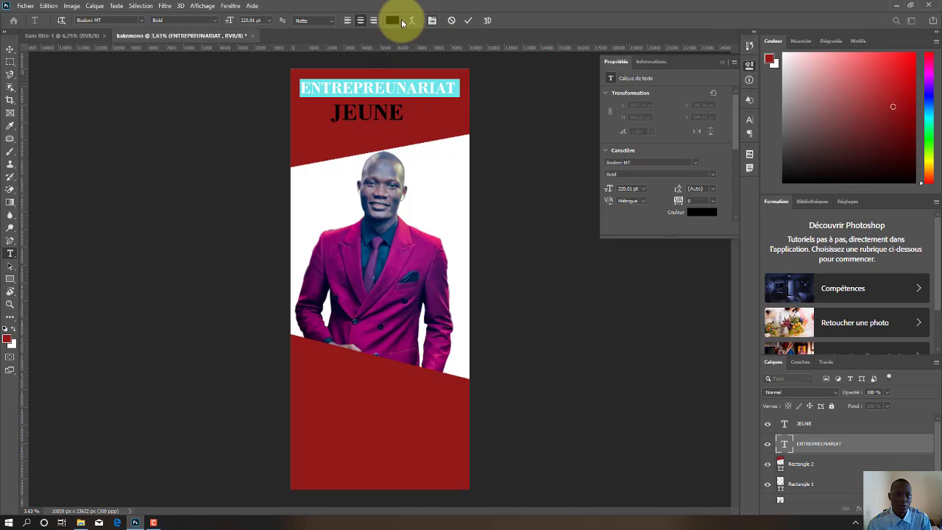
pyautogui.click(392, 20)
pyautogui.moveTo(505, 179); pyautogui.dragTo(384, 64)
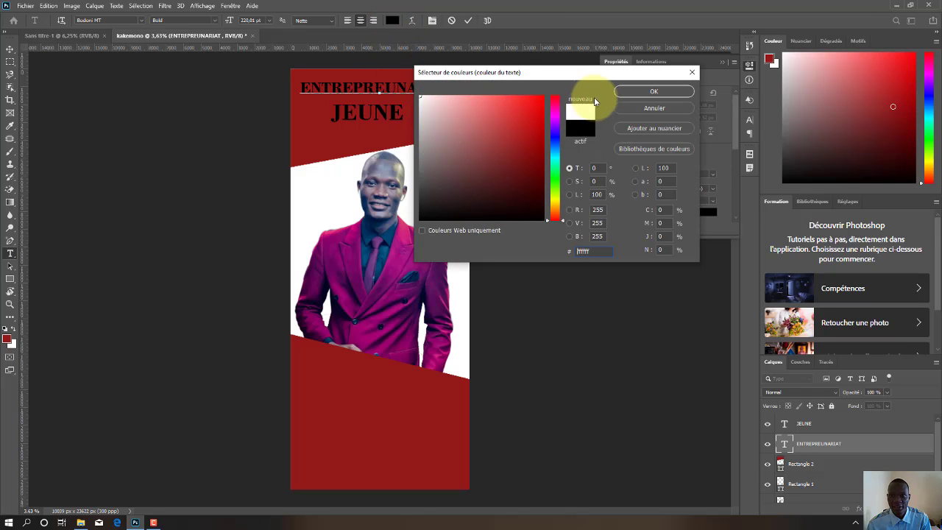
pyautogui.press('Return')
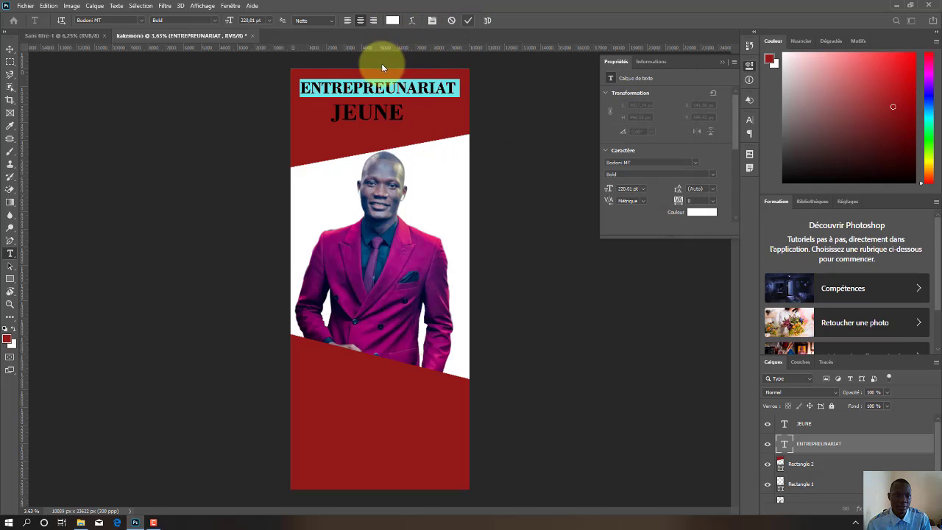
pyautogui.hotkey('ctrl', 'Return')
pyautogui.press('v')
# Change the colour of the "JEUNE" text to bright yellow (fffc00).
pyautogui.click(387, 117)
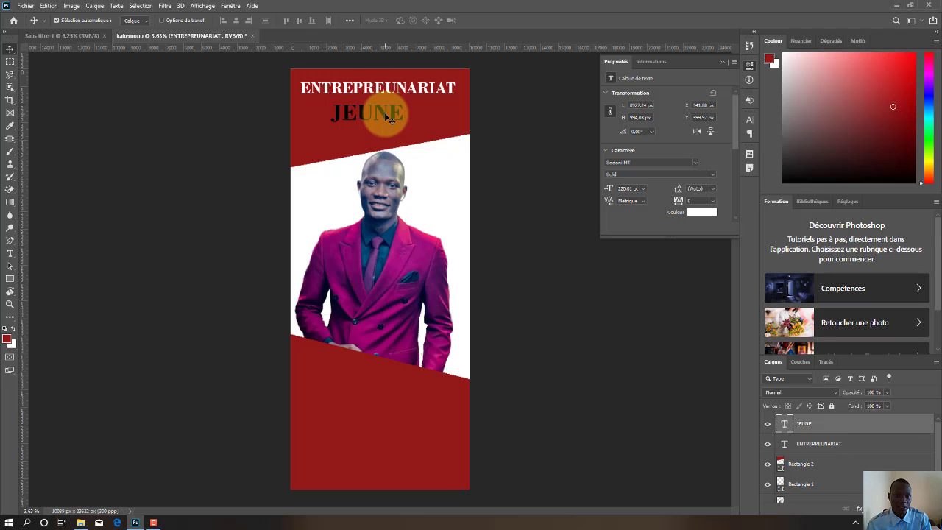
pyautogui.doubleClick(384, 114)
pyautogui.click(394, 21)
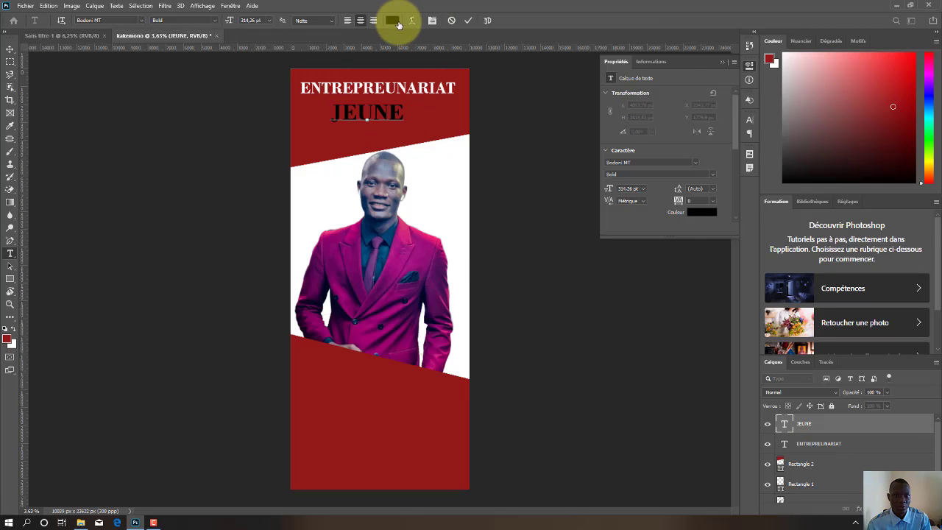
pyautogui.click(555, 198)
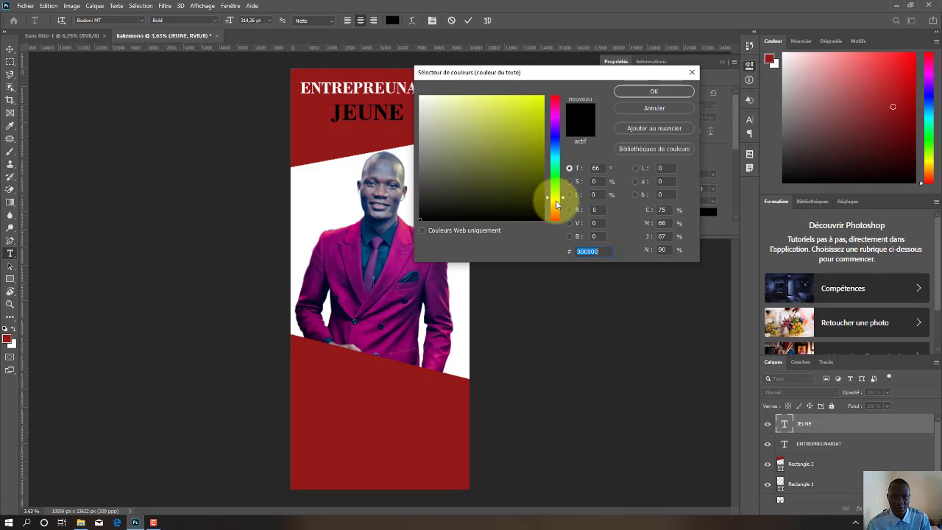
pyautogui.click(522, 169)
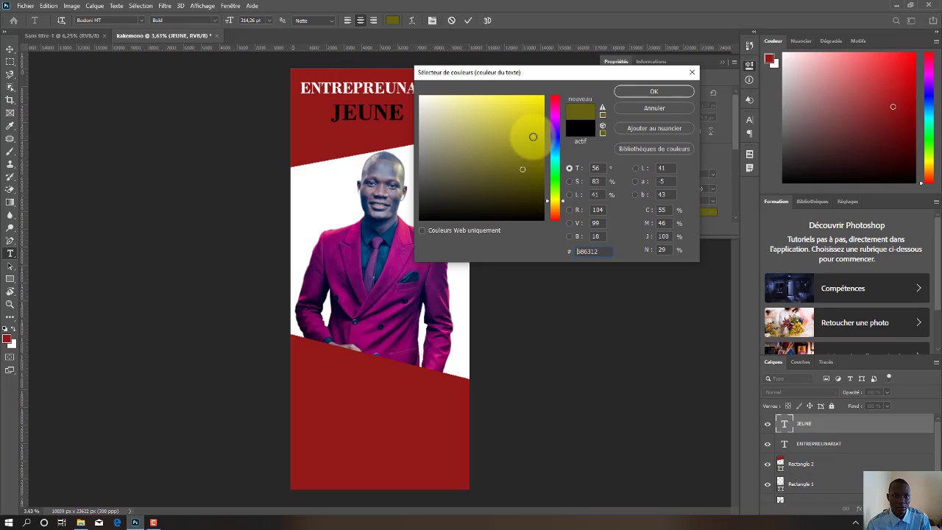
pyautogui.moveTo(533, 136); pyautogui.dragTo(551, 89)
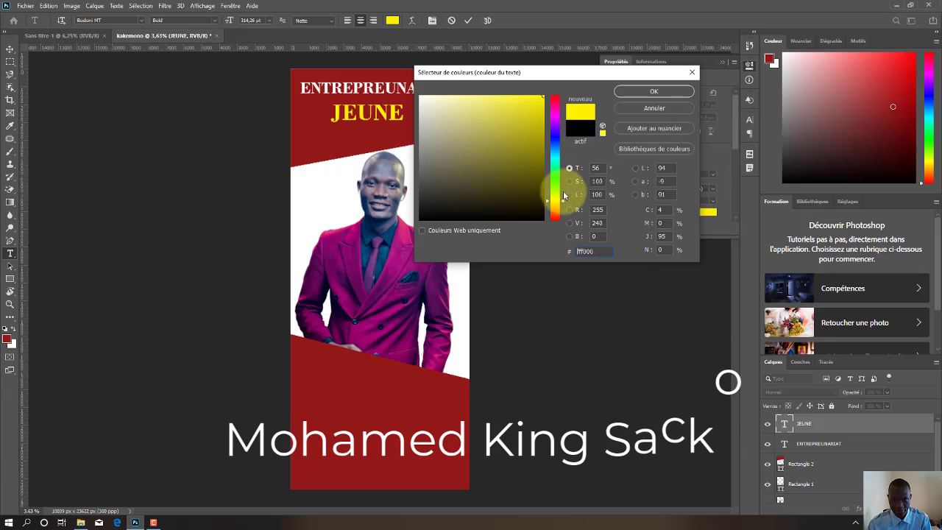
pyautogui.moveTo(564, 196)
pyautogui.mouseDown()
pyautogui.moveTo(555, 211)
pyautogui.moveTo(557, 200)
pyautogui.mouseUp()
pyautogui.click(536, 103)
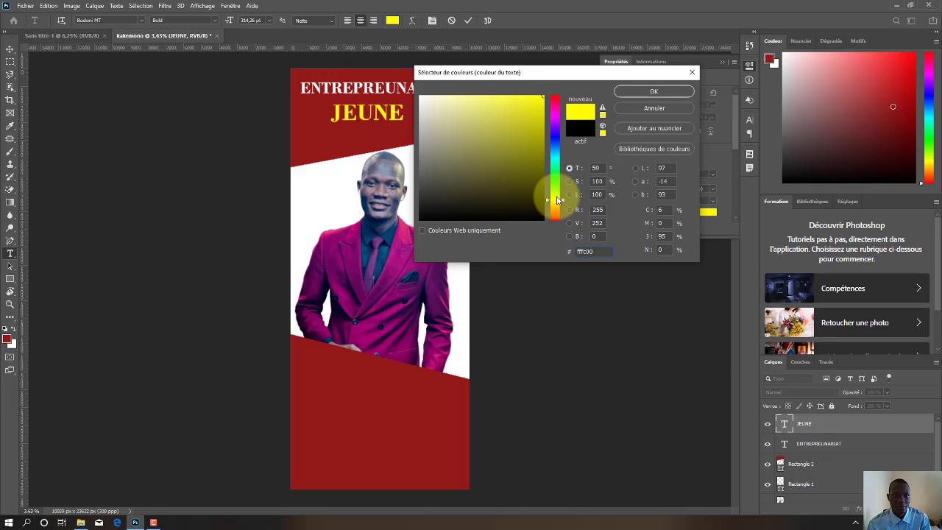
pyautogui.click(624, 91)
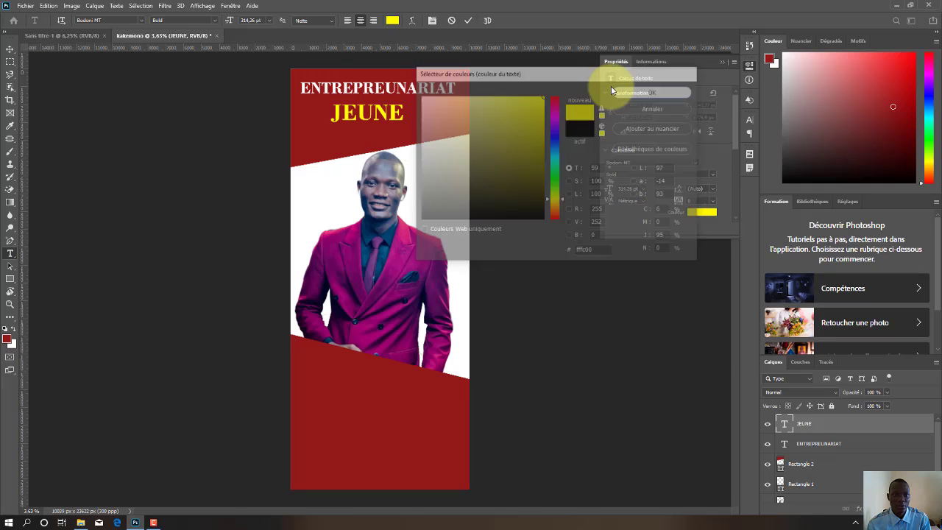
pyautogui.click(468, 21)
# Move the "JEUNE" text slightly so it sits centred and closer beneath "ENTREPREUNARIAT".
pyautogui.press('v')
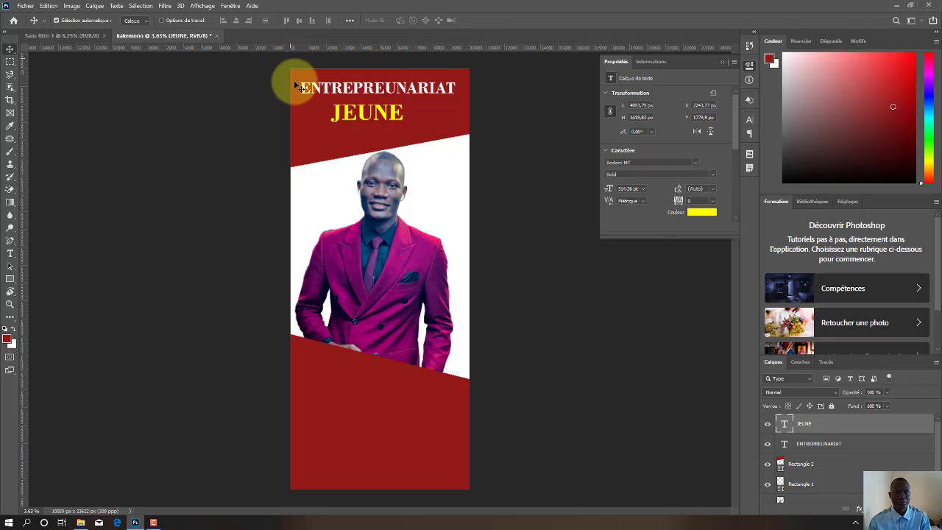
pyautogui.moveTo(394, 115); pyautogui.dragTo(397, 113)
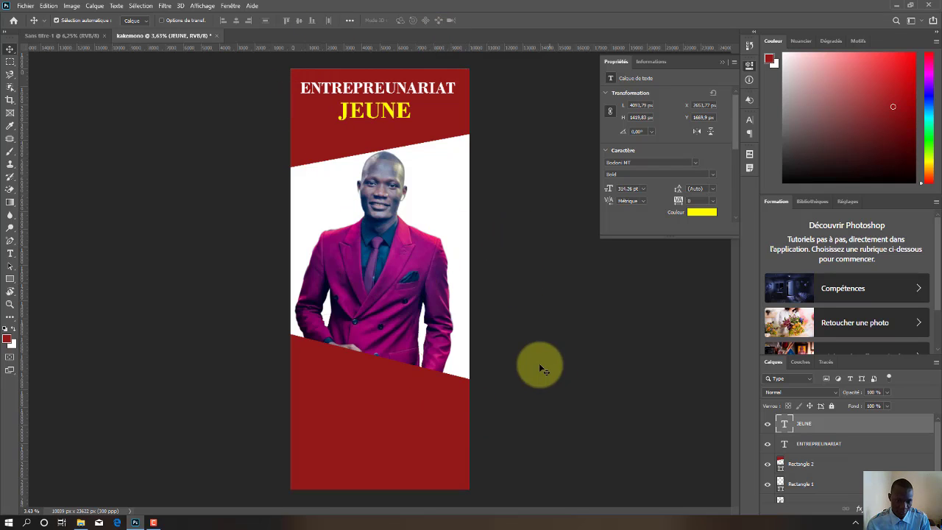
pyautogui.click(390, 111)
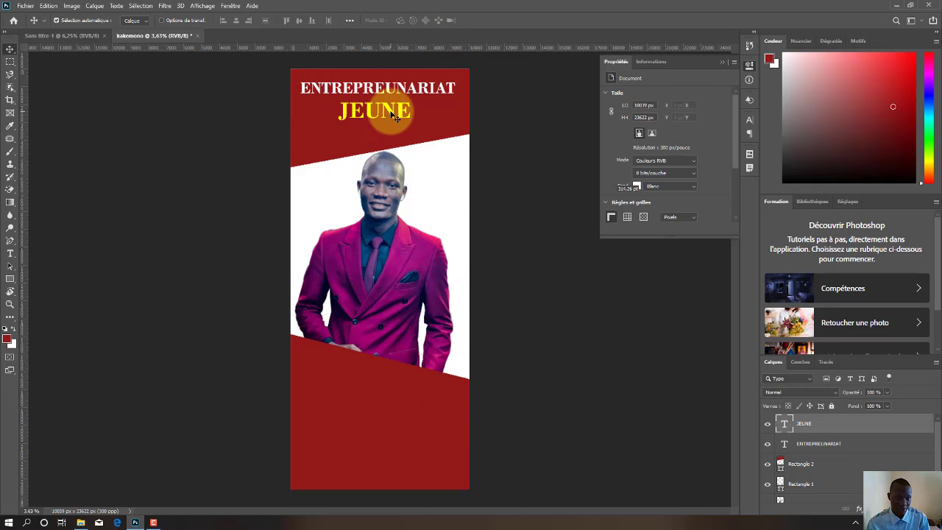
# Duplicate the "JEUNE" text onto the upper left of the lower red shape and replace the copy's wording with "THEME:".
pyautogui.moveTo(396, 117); pyautogui.dragTo(354, 371)
pyautogui.press('t')
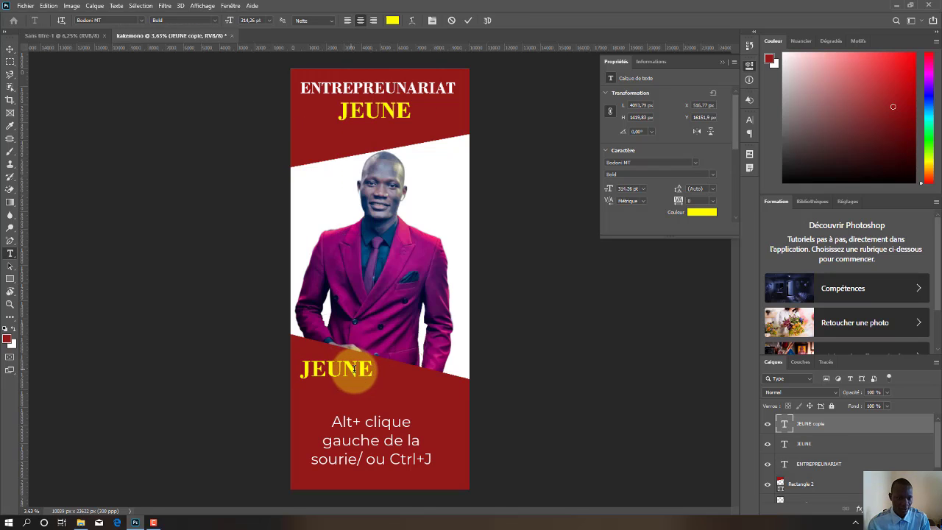
pyautogui.doubleClick(353, 362)
pyautogui.write('th')
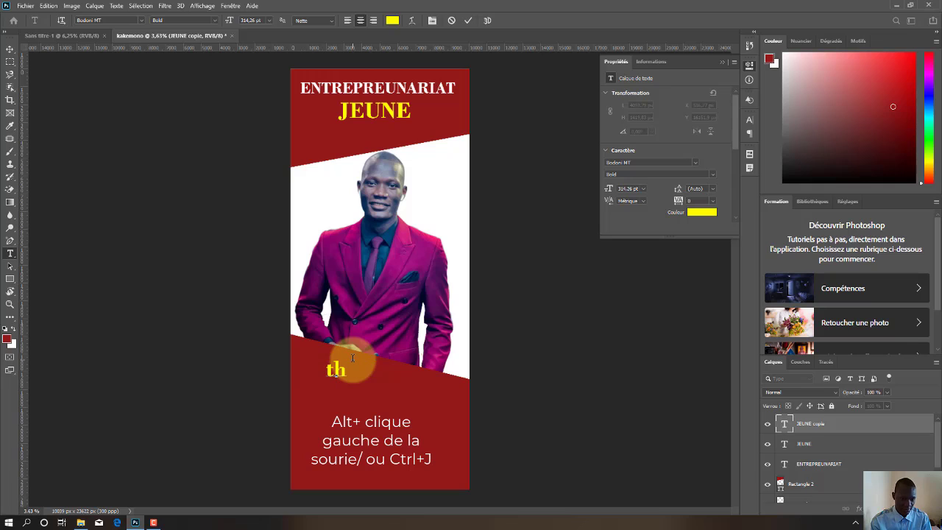
pyautogui.press('BackSpace')
pyautogui.press('BackSpace')
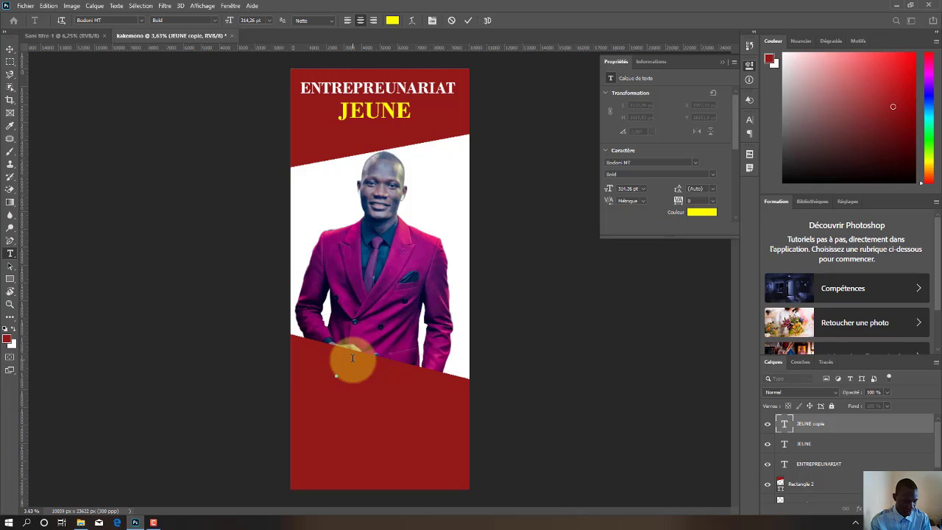
pyautogui.write('THE')
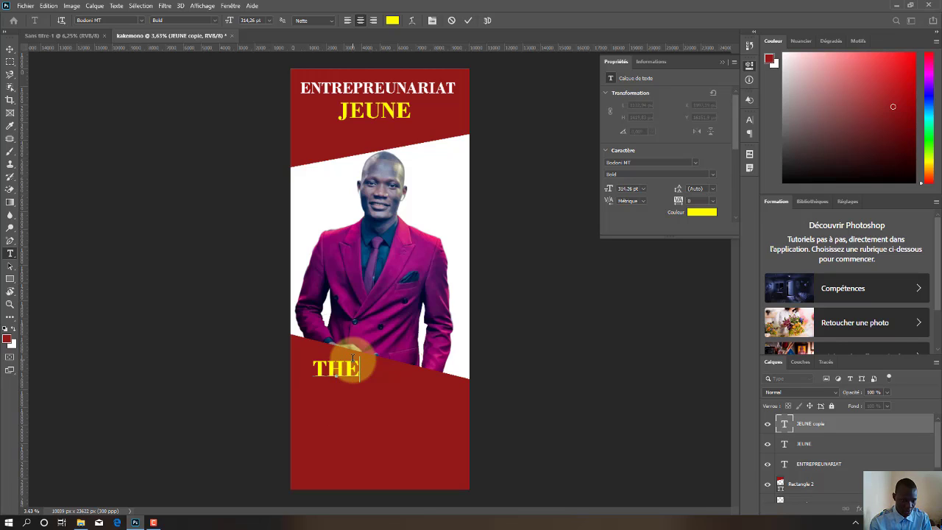
pyautogui.write('ME')
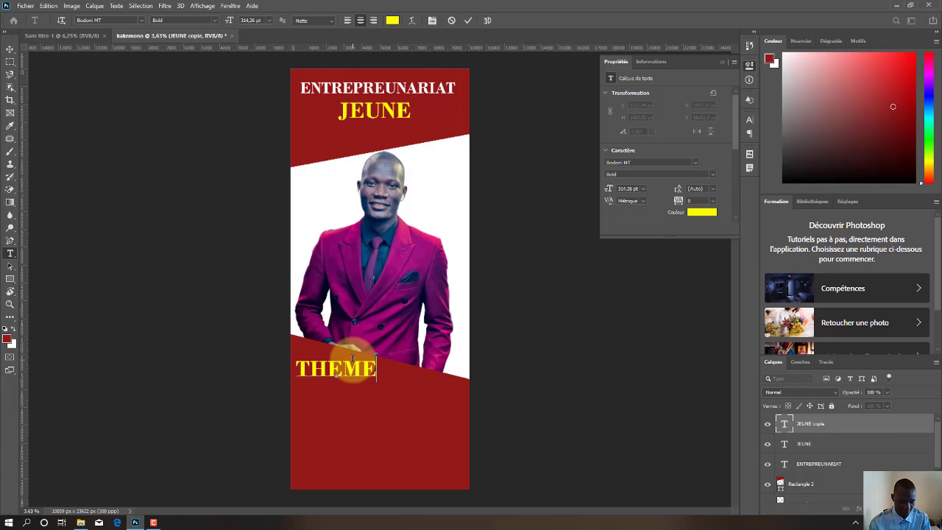
pyautogui.write(':')
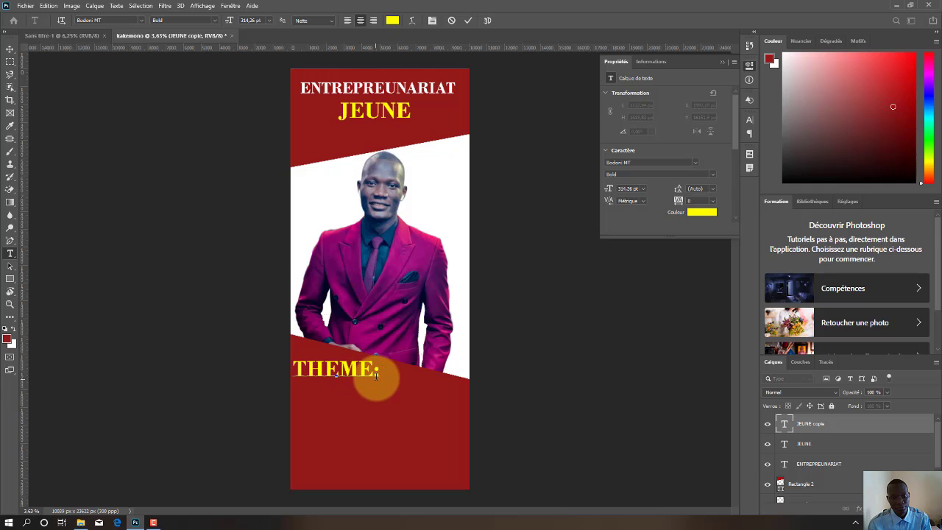
# Change only the word "THEME" to white (ffffff), excluding its colon from the recolouring.
pyautogui.moveTo(373, 371); pyautogui.dragTo(291, 372)
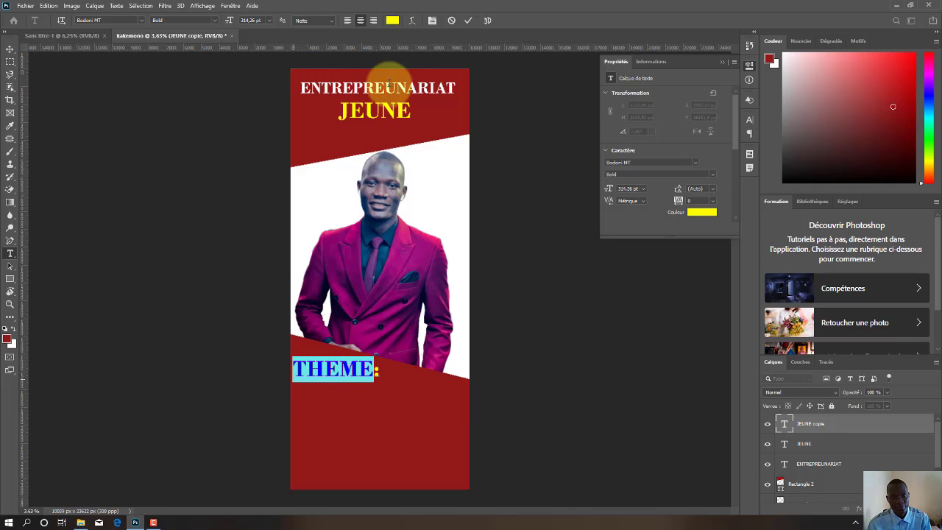
pyautogui.click(392, 20)
pyautogui.moveTo(426, 119); pyautogui.dragTo(408, 80)
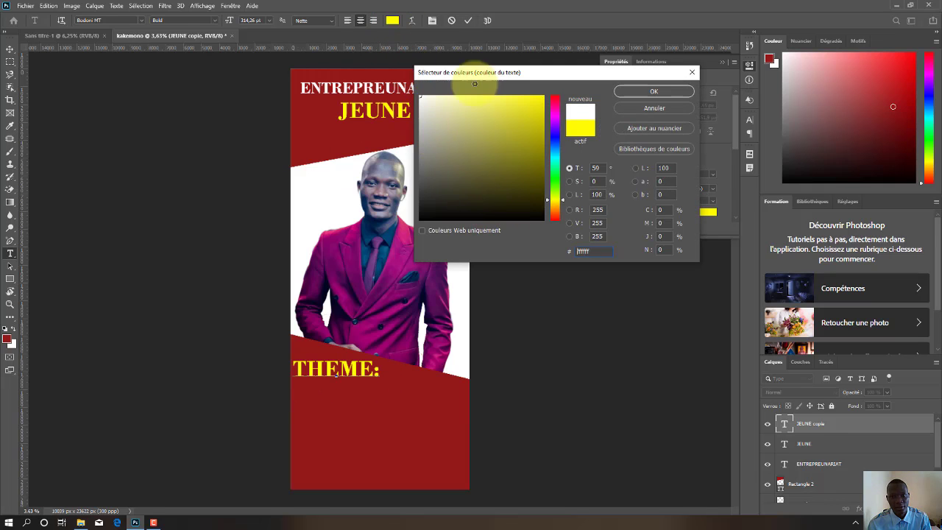
pyautogui.click(634, 91)
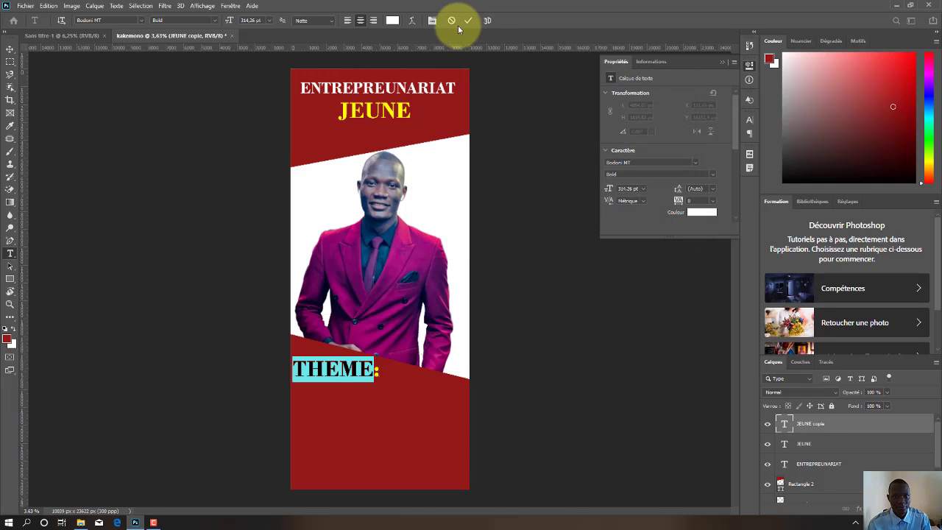
pyautogui.hotkey('ctrl', 'Return')
pyautogui.click(9, 48)
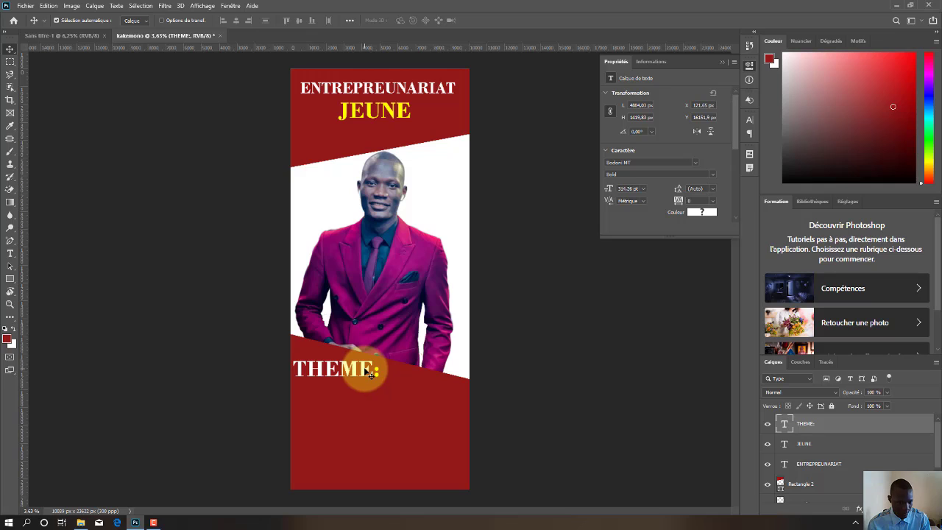
# Duplicate the "THEME:" text just below the original and replace the copy's wording with "Développement personnel".
pyautogui.moveTo(364, 371); pyautogui.dragTo(373, 407)
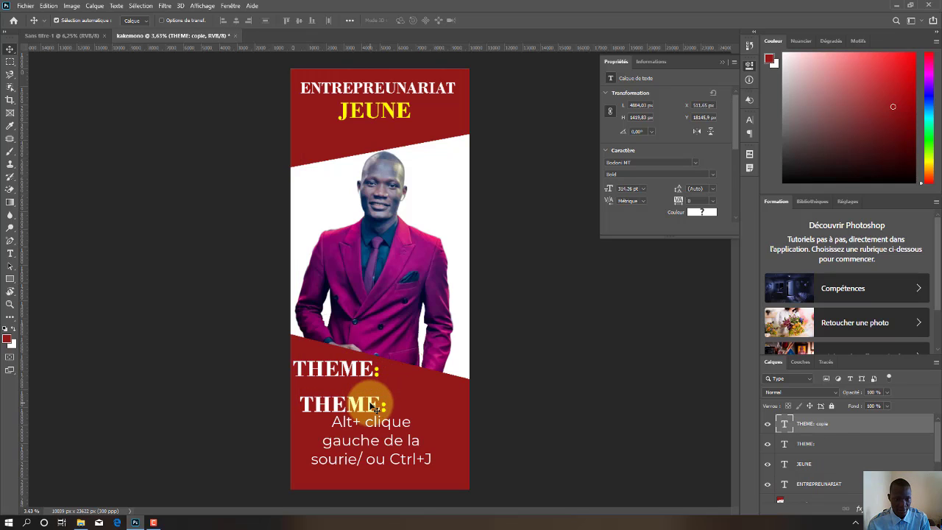
pyautogui.doubleClick(383, 406)
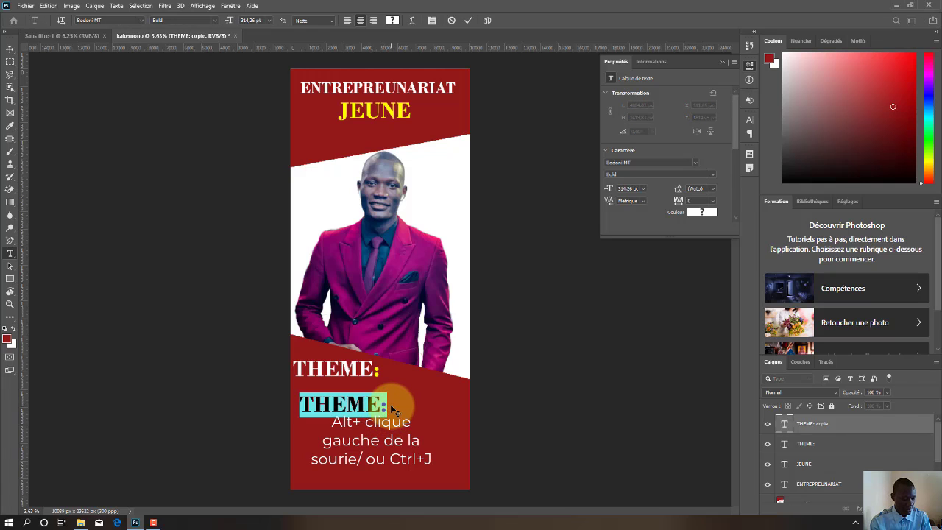
pyautogui.write('Dé')
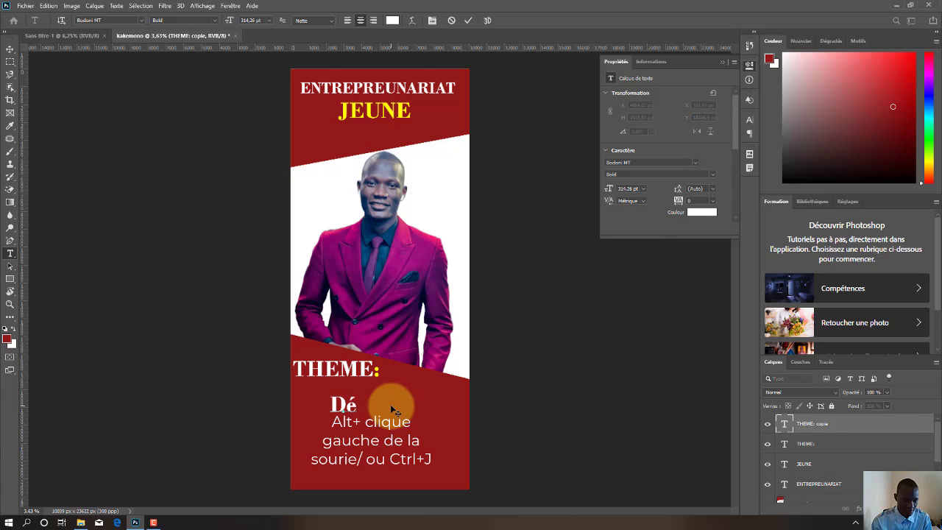
pyautogui.write('l')
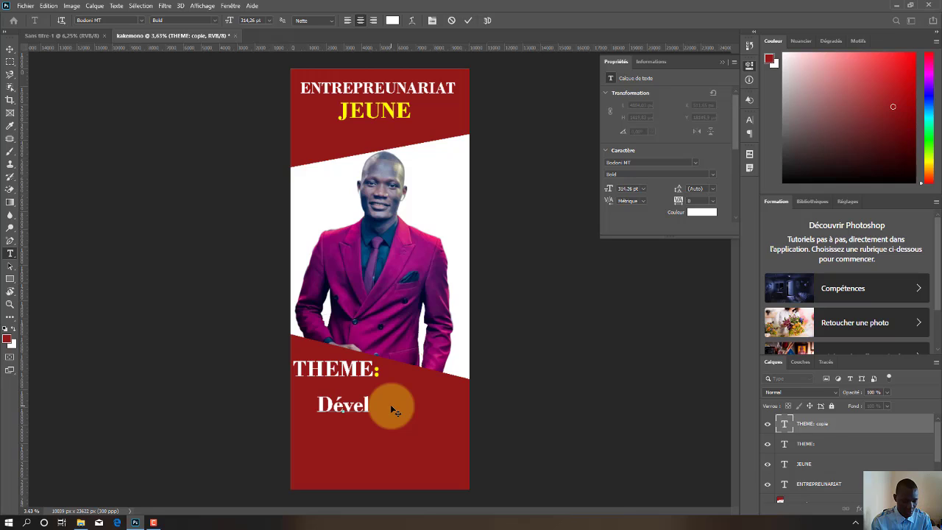
pyautogui.write('o')
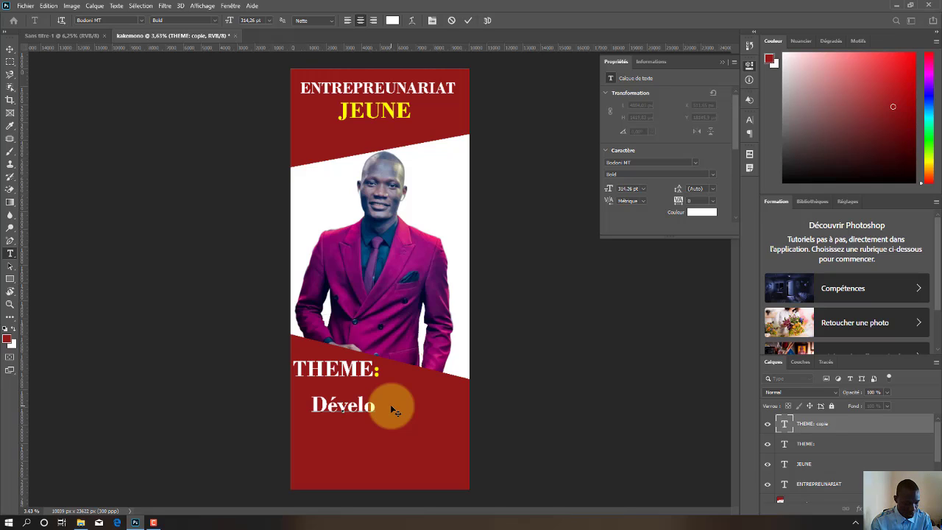
pyautogui.write('ppeme')
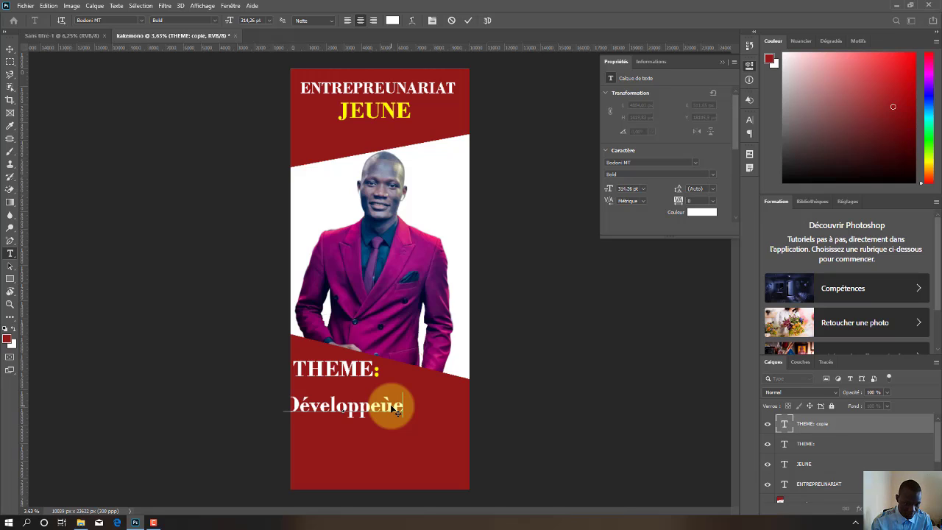
pyautogui.press('BackSpace')
pyautogui.press('BackSpace')
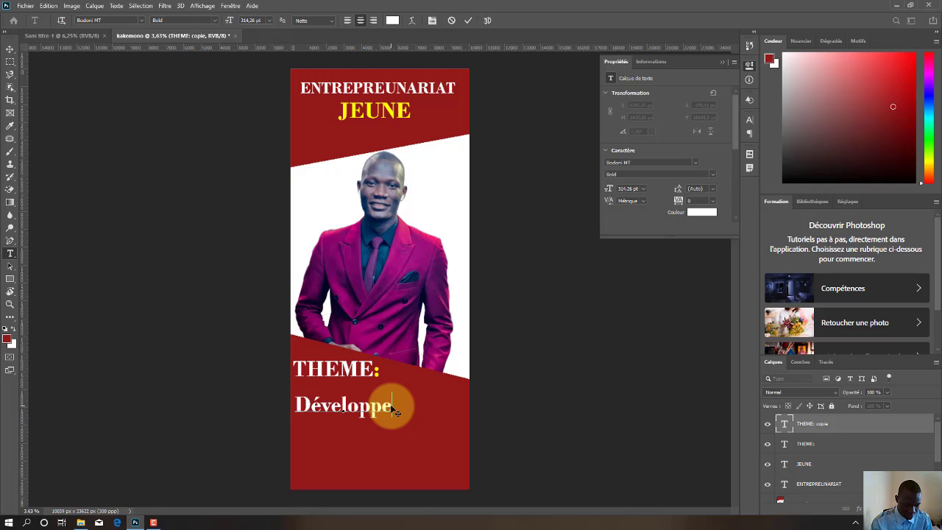
pyautogui.write('m')
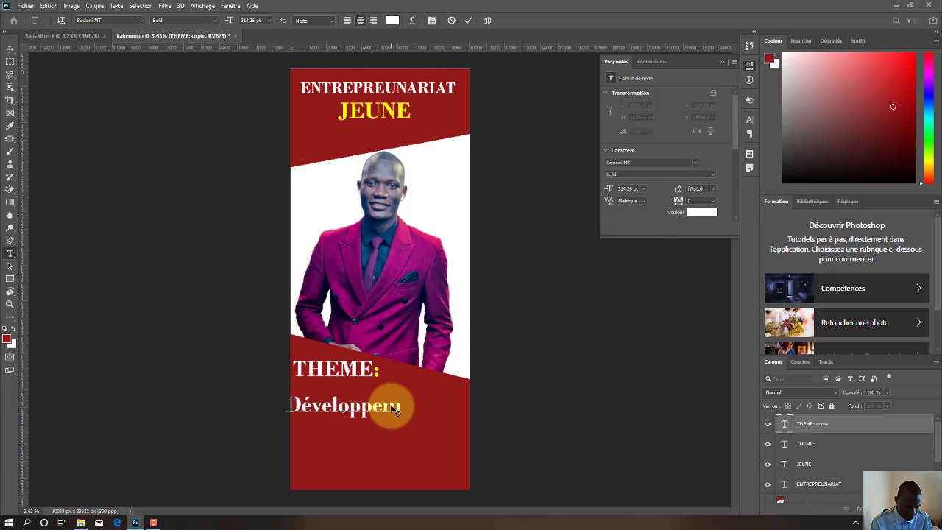
pyautogui.write('ent')
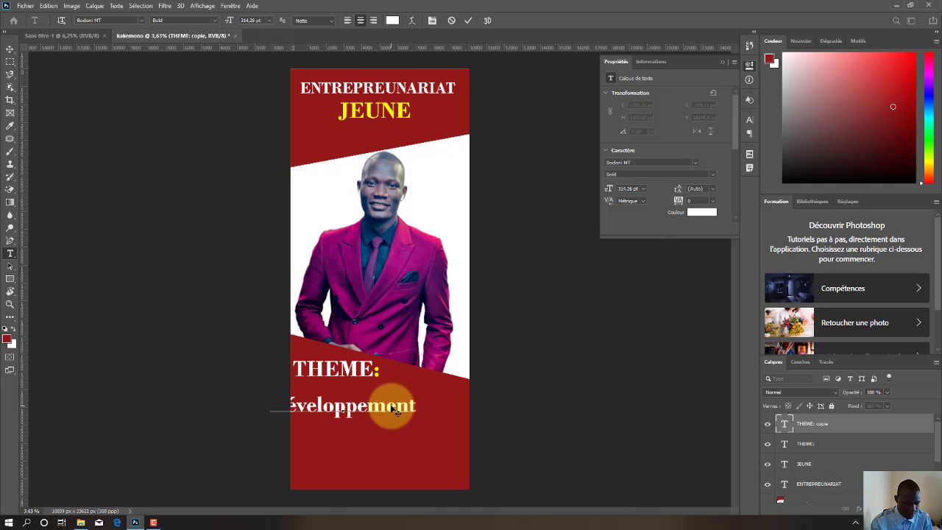
pyautogui.write(' perso')
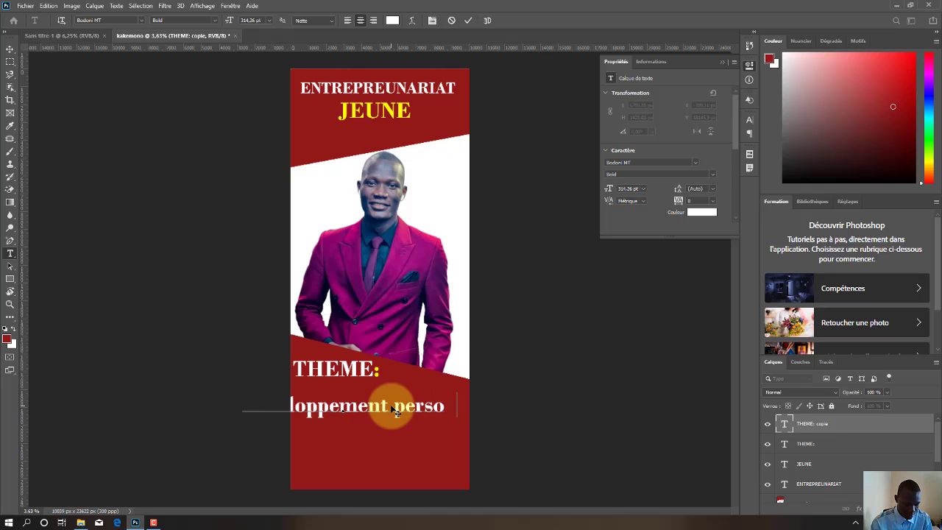
pyautogui.write('nnel')
# Reduce the "Développement personnel" text to 202,26 pt and position it within the banner's width below "THEME:".
pyautogui.hotkey('ctrl', 'a')
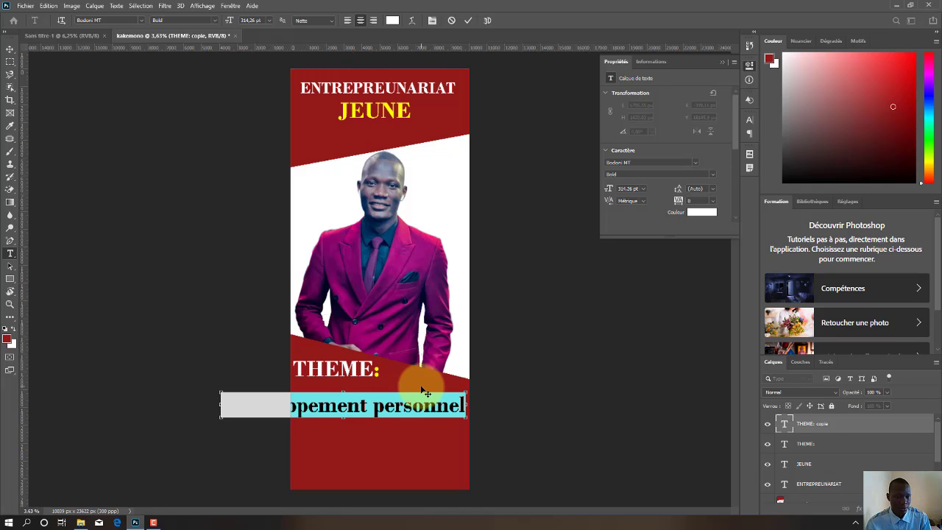
pyautogui.moveTo(230, 20)
pyautogui.mouseDown()
pyautogui.moveTo(218, 22)
pyautogui.moveTo(235, 19)
pyautogui.mouseUp()
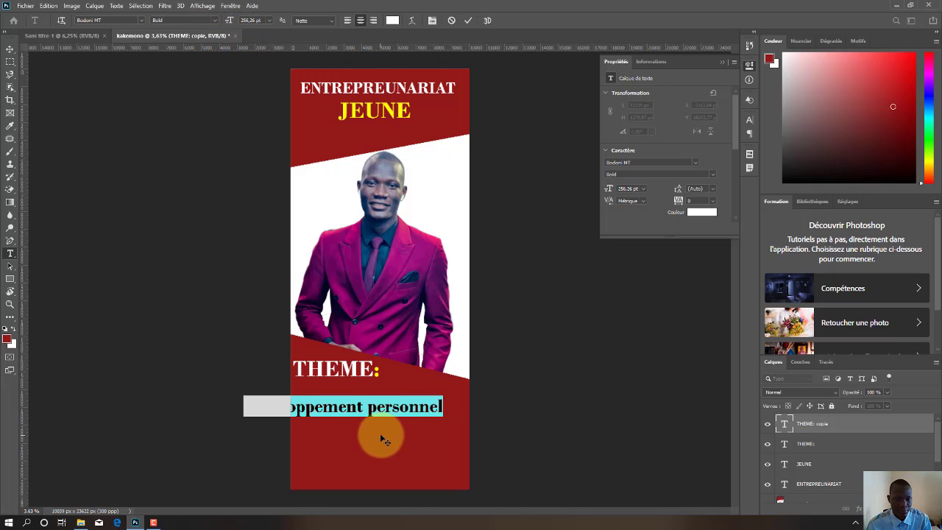
pyautogui.moveTo(384, 440); pyautogui.dragTo(414, 431)
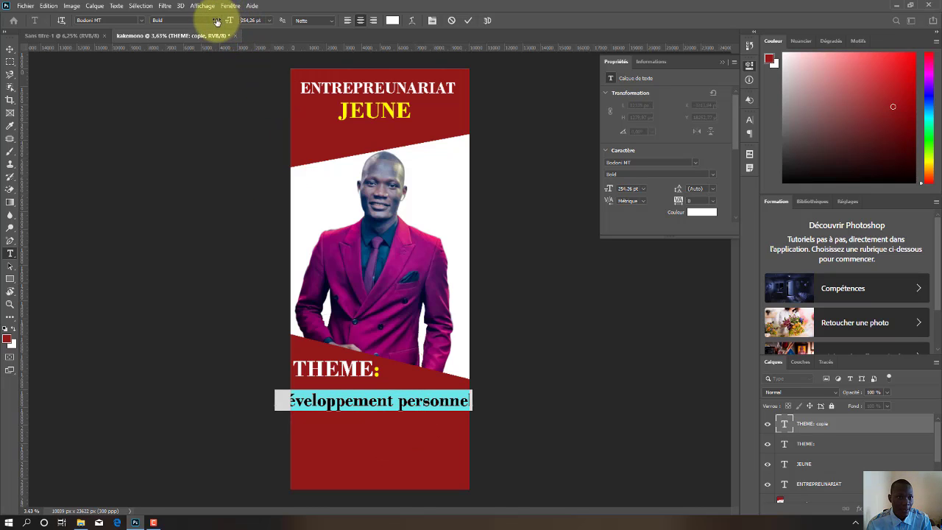
pyautogui.moveTo(217, 20); pyautogui.dragTo(202, 19)
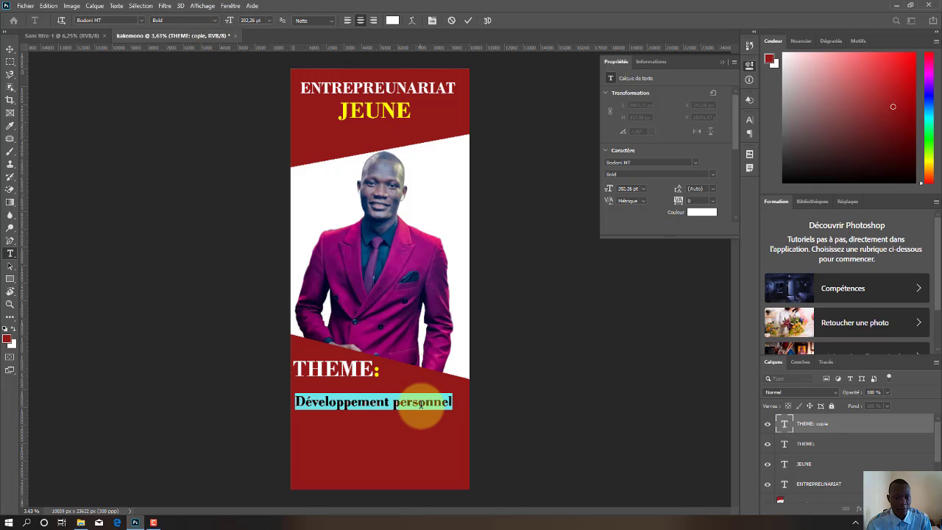
pyautogui.moveTo(426, 414); pyautogui.dragTo(429, 414)
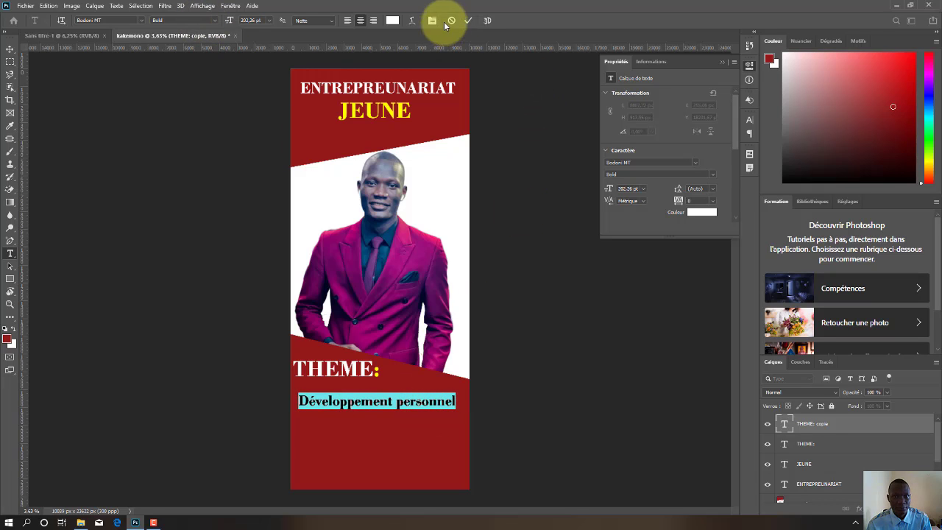
# Duplicate the "Développement personnel" text three times, stacking the copies in closely spaced lines beneath the original.
pyautogui.click(468, 19)
pyautogui.click(10, 48)
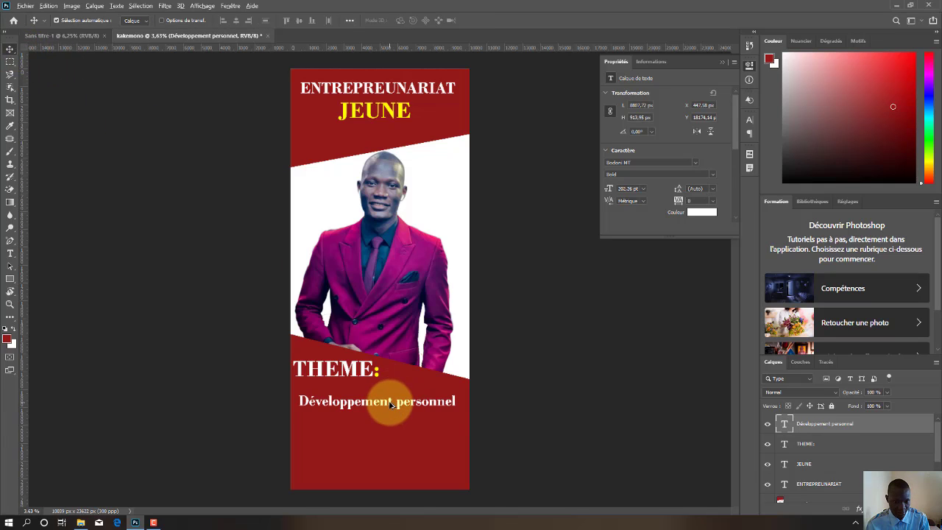
pyautogui.moveTo(390, 403)
pyautogui.mouseDown()
pyautogui.moveTo(390, 451)
pyautogui.moveTo(391, 421)
pyautogui.mouseUp()
pyautogui.moveTo(394, 455)
pyautogui.mouseDown()
pyautogui.moveTo(394, 442)
pyautogui.moveTo(391, 452)
pyautogui.mouseUp()
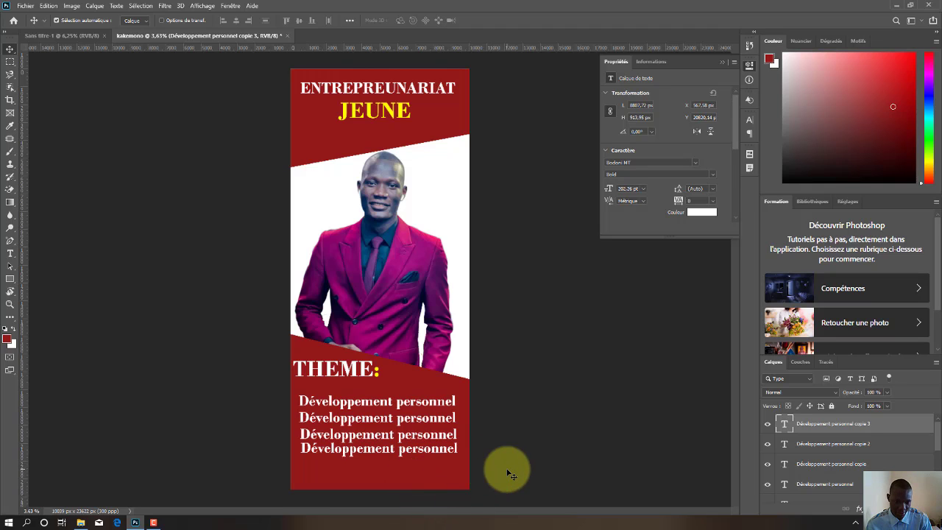
# Duplicate the lowest "Développement personnel" line near the banner's bottom edge and replace the copy's wording with "Info:".
pyautogui.click(361, 456)
pyautogui.moveTo(362, 453); pyautogui.dragTo(354, 489)
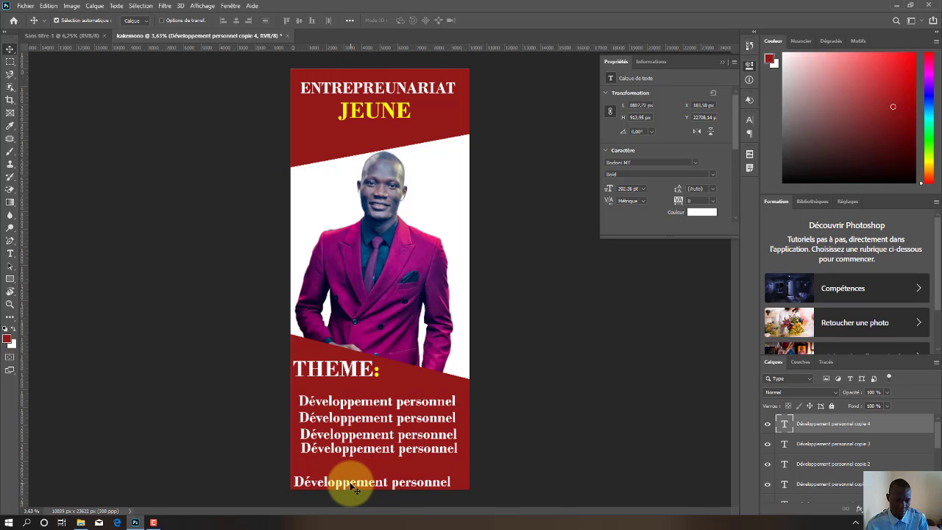
pyautogui.doubleClick(356, 486)
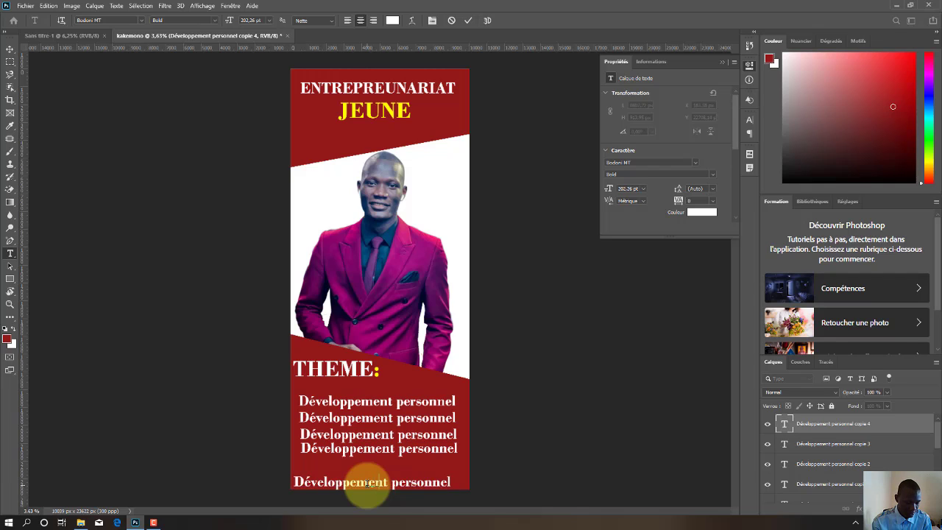
pyautogui.write('Info:')
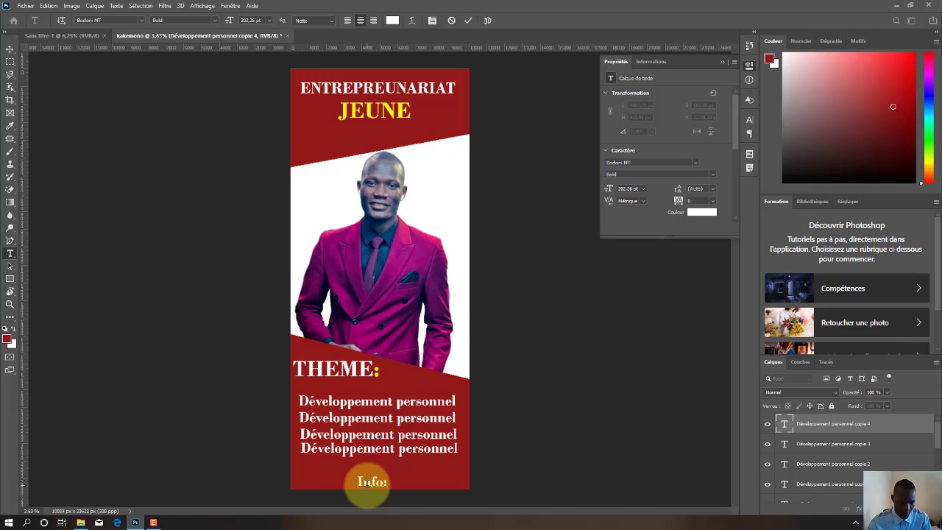
# Move the "Info:" text to the banner's left edge and extend it with a dotted line across the full width.
pyautogui.moveTo(374, 498); pyautogui.dragTo(313, 499)
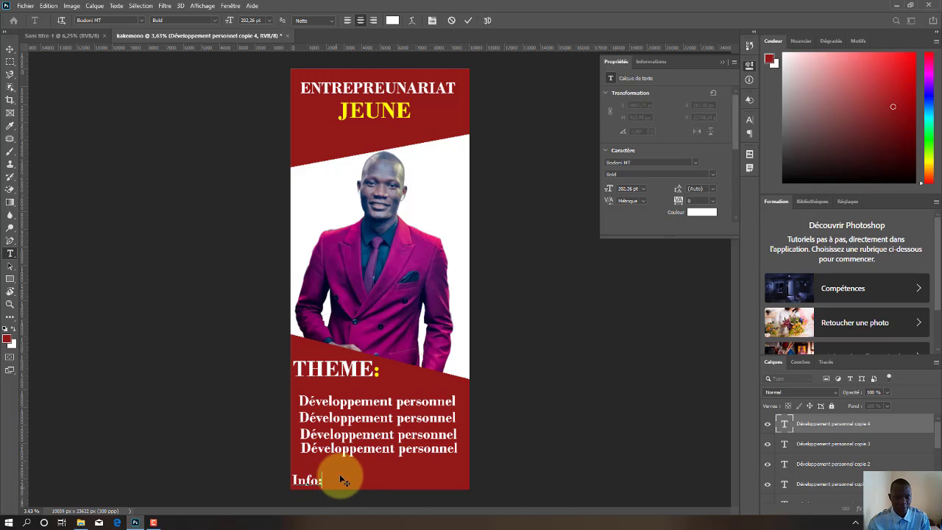
pyautogui.moveTo(327, 479); pyautogui.dragTo(408, 484)
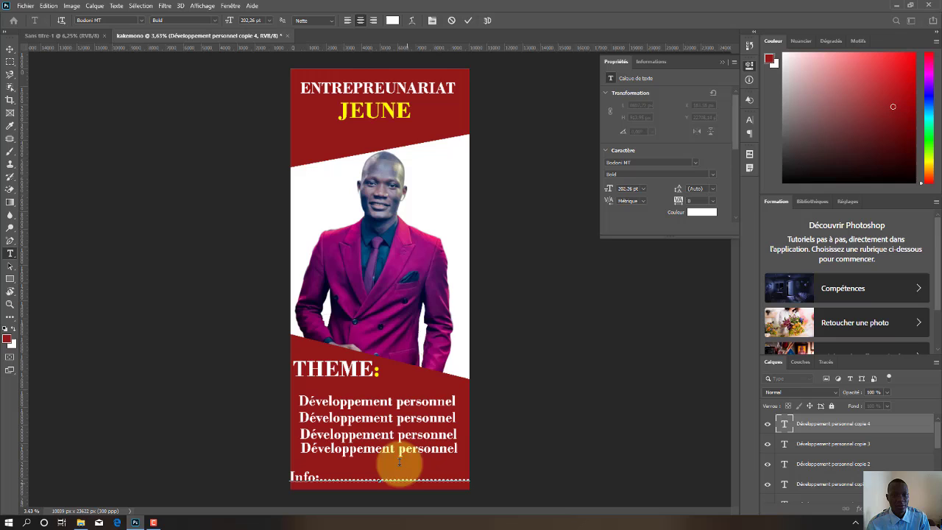
pyautogui.click(468, 20)
pyautogui.press('v')
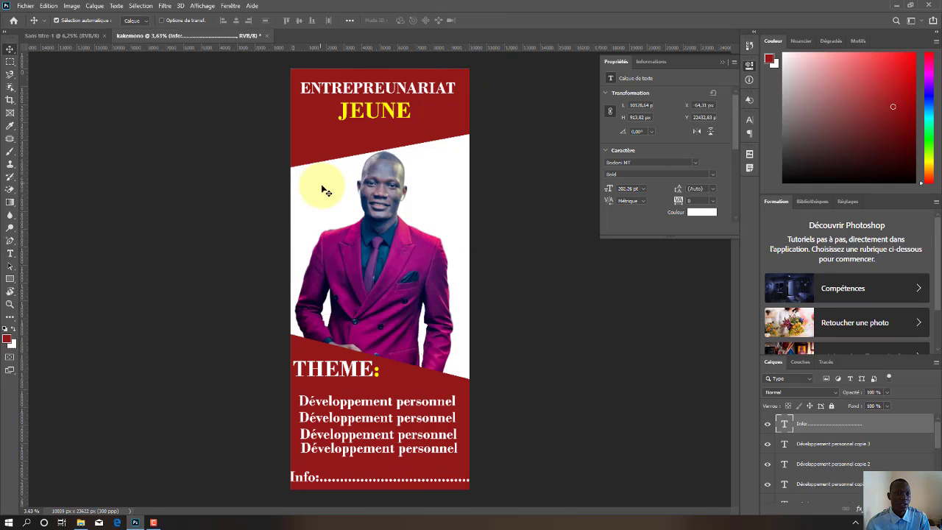
# Place the logo-groupe-sms image on the white area to the right of the portrait's head, scaled to 107,14 %.
pyautogui.click(81, 523)
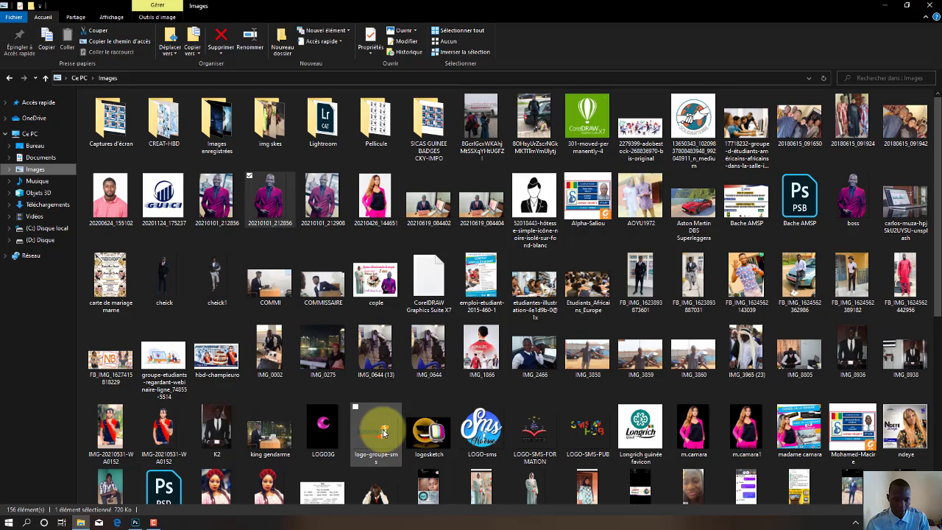
pyautogui.click(323, 434)
pyautogui.click(135, 523)
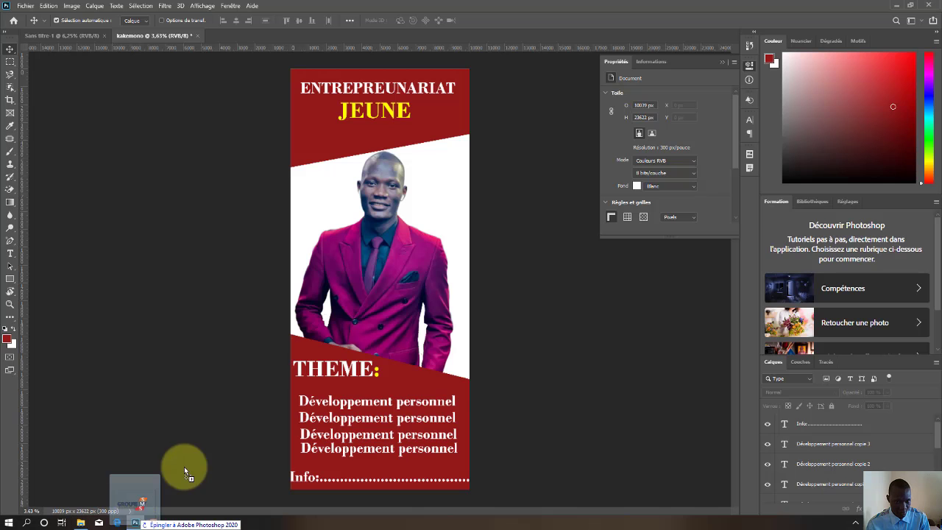
pyautogui.moveTo(441, 195); pyautogui.dragTo(431, 189)
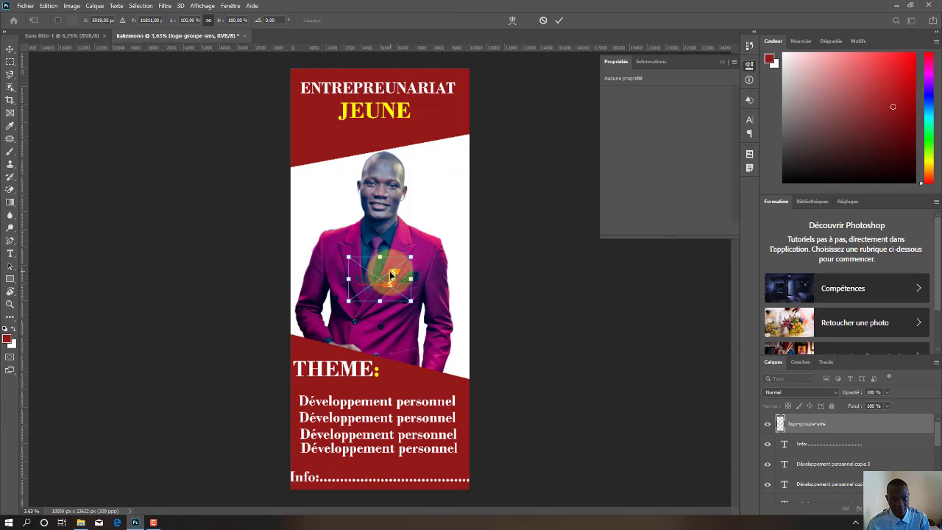
pyautogui.moveTo(392, 277); pyautogui.dragTo(454, 153)
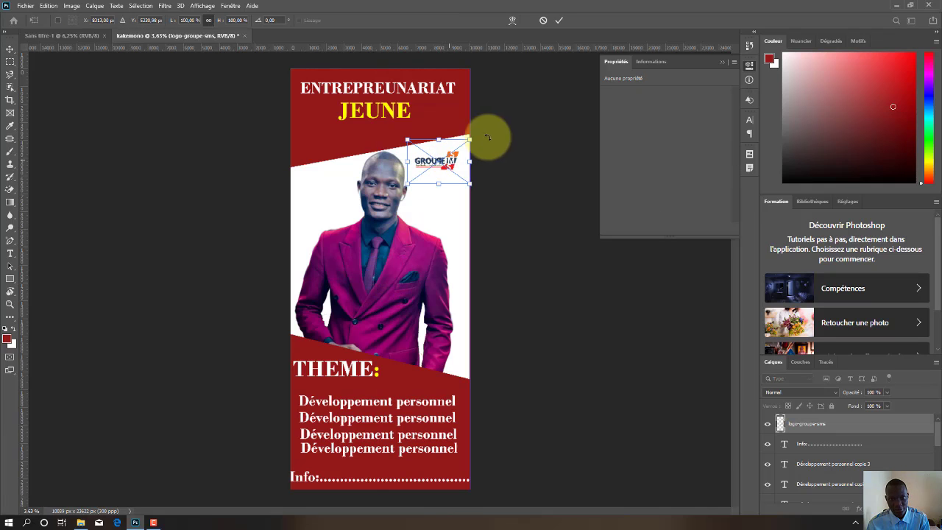
pyautogui.moveTo(470, 138); pyautogui.dragTo(473, 136)
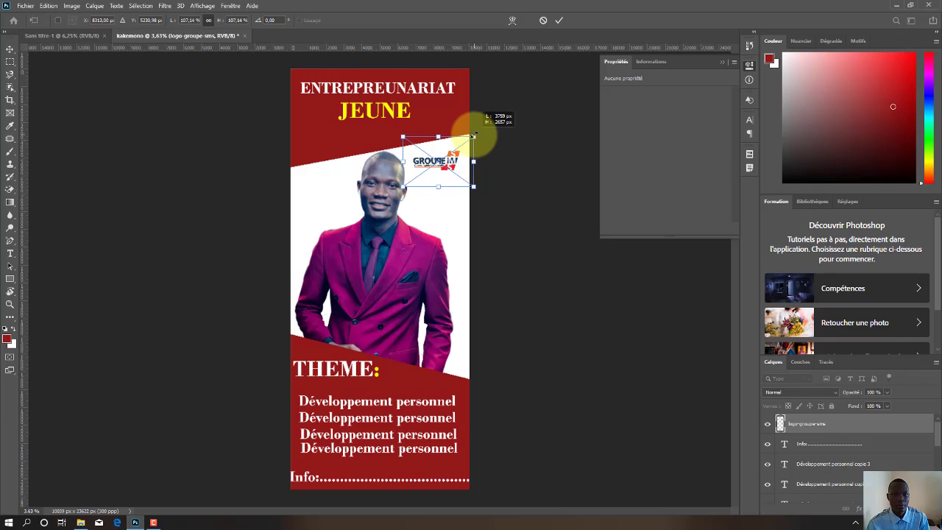
pyautogui.click(561, 19)
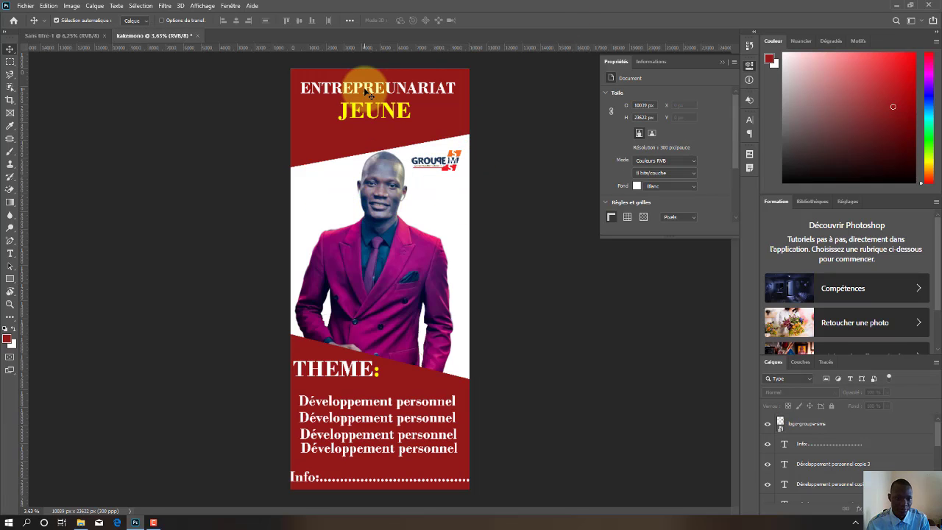
# Duplicate the "JEUNE" text onto the white area left of the portrait's head and replace the copy's wording with "Conférencier".
pyautogui.click(392, 111)
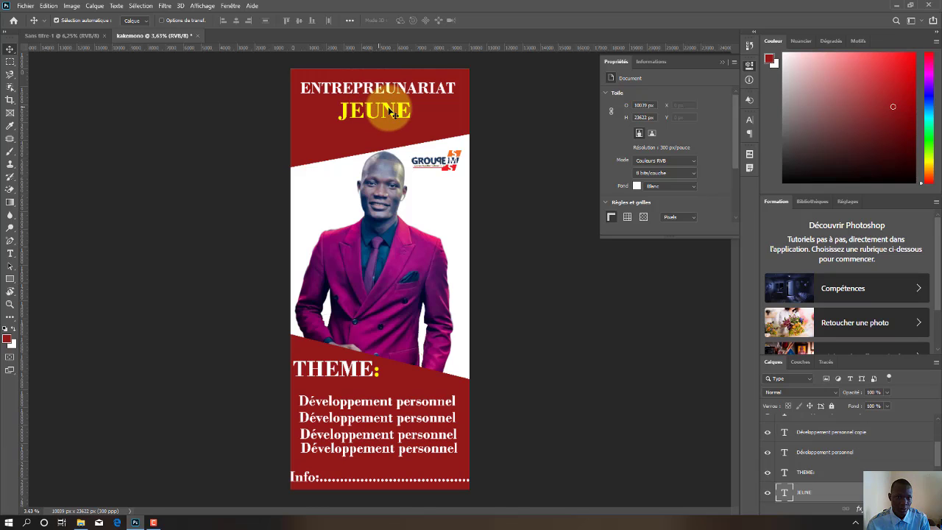
pyautogui.moveTo(390, 110); pyautogui.dragTo(341, 201)
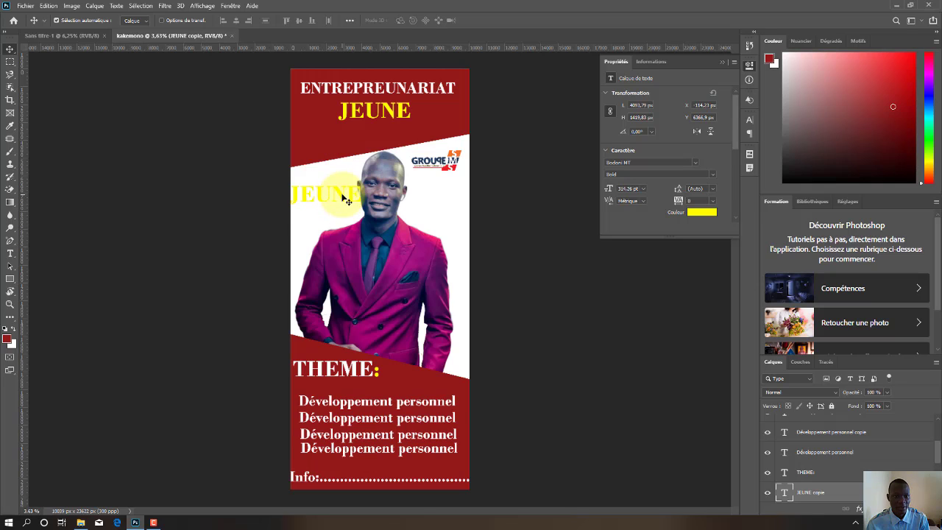
pyautogui.doubleClick(344, 196)
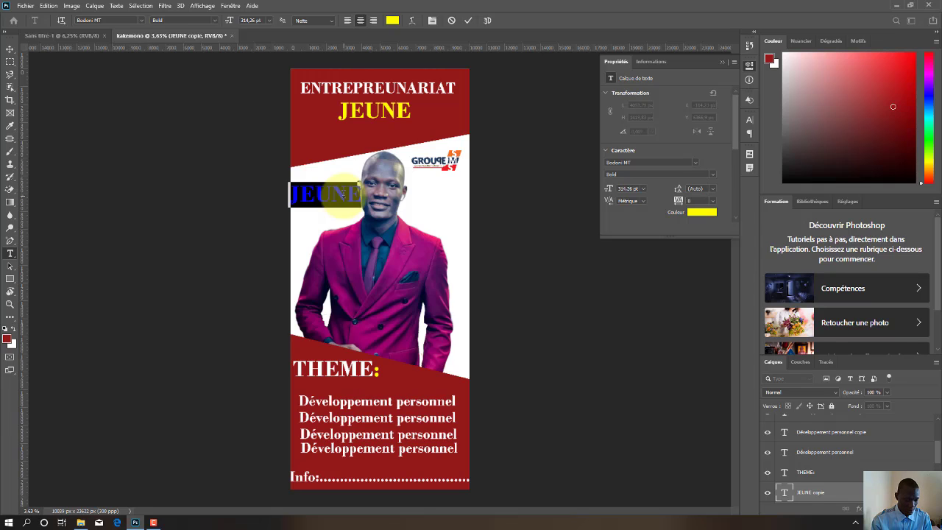
pyautogui.click(343, 193)
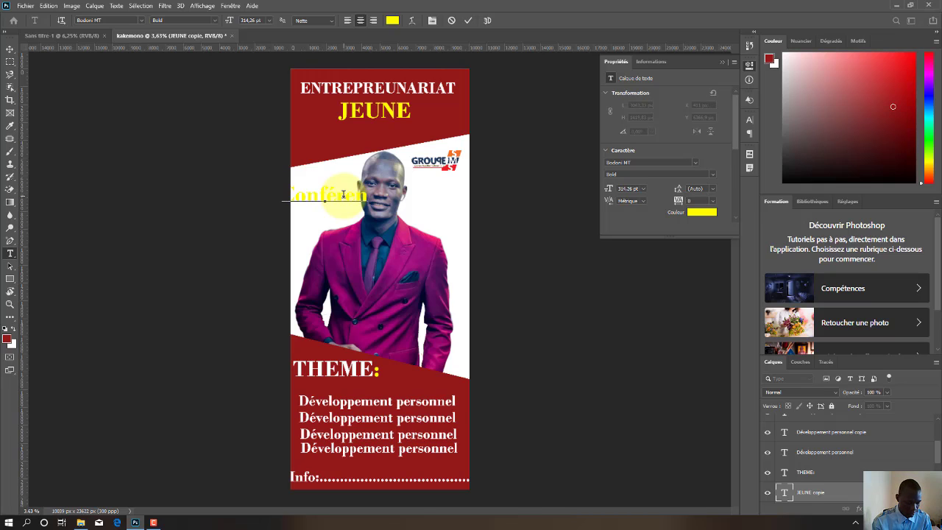
pyautogui.write('Conférencier')
# Change the colour of the whole "Conférencier" text to black.
pyautogui.doubleClick(343, 193)
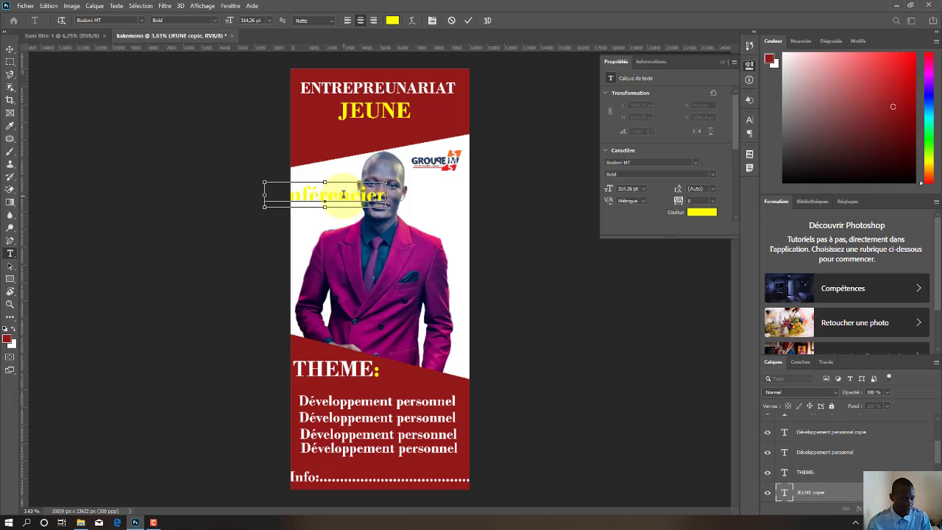
pyautogui.click(392, 19)
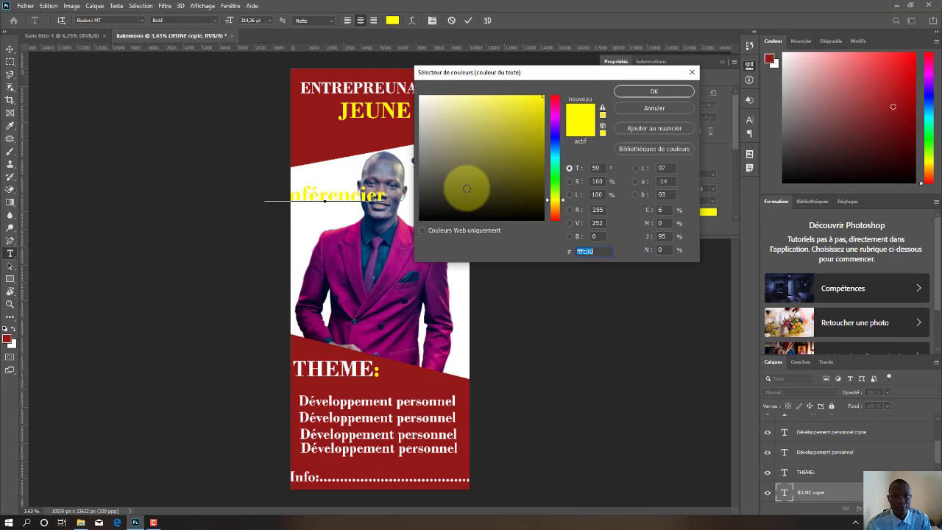
pyautogui.moveTo(461, 185); pyautogui.dragTo(446, 251)
pyautogui.click(631, 95)
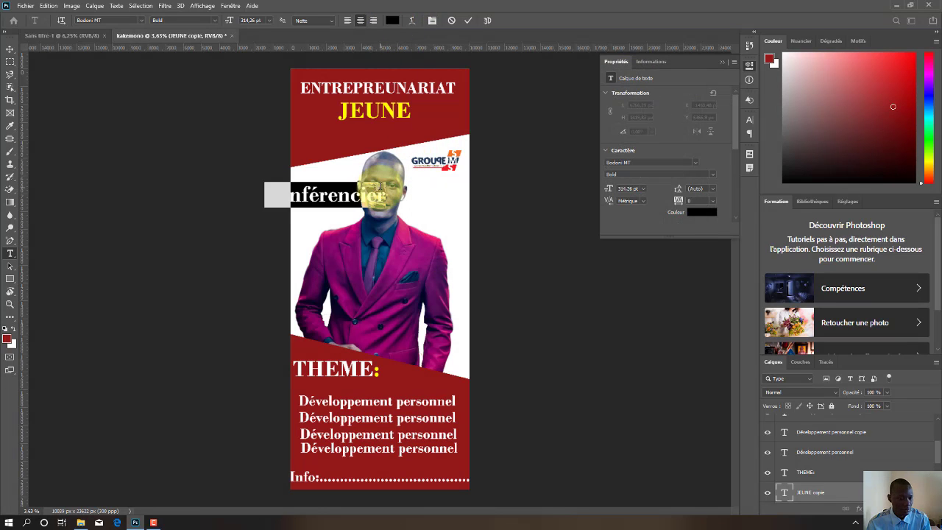
# Reduce the "Conférencier" text to 177,26 pt and position it left of the head, just under the upper red shape.
pyautogui.moveTo(234, 20); pyautogui.dragTo(199, 52)
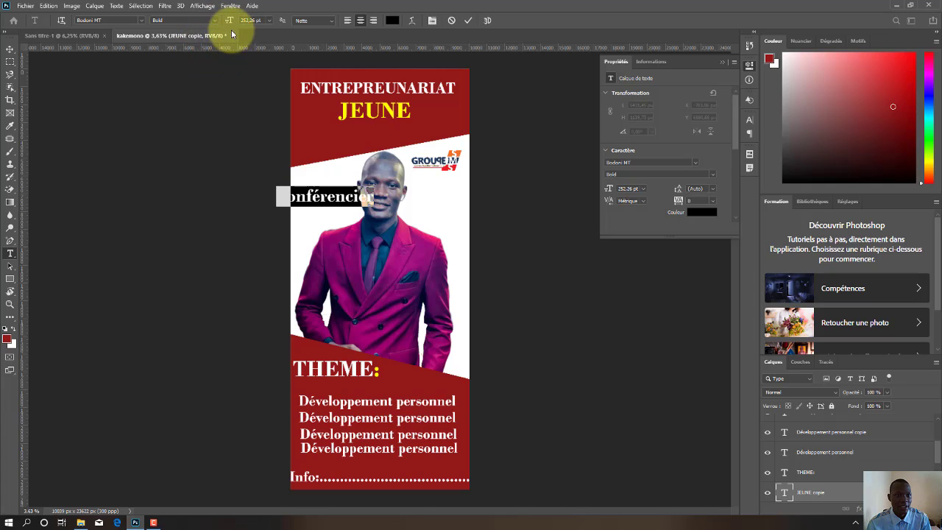
pyautogui.moveTo(220, 25)
pyautogui.mouseDown()
pyautogui.moveTo(231, 21)
pyautogui.moveTo(206, 37)
pyautogui.moveTo(289, 64)
pyautogui.moveTo(235, 25)
pyautogui.moveTo(210, 28)
pyautogui.mouseUp()
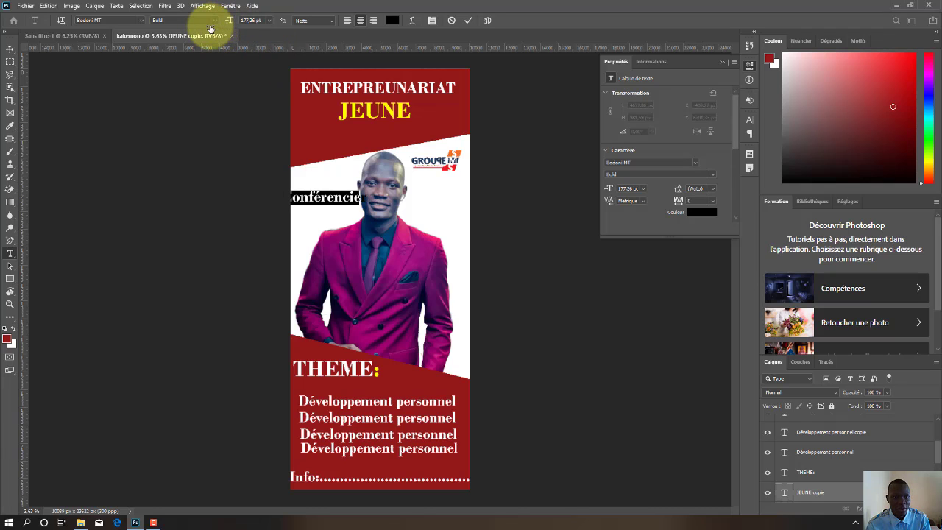
pyautogui.click(315, 193)
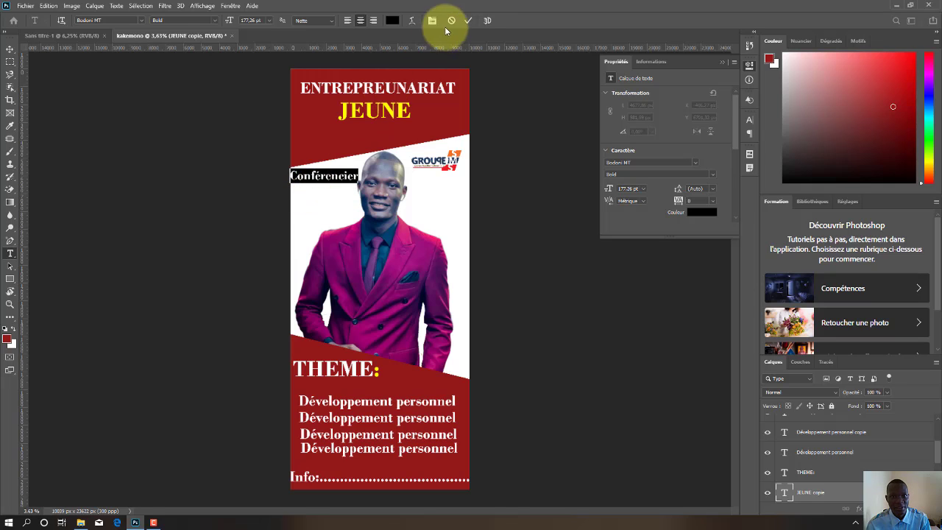
pyautogui.click(468, 20)
pyautogui.press('v')
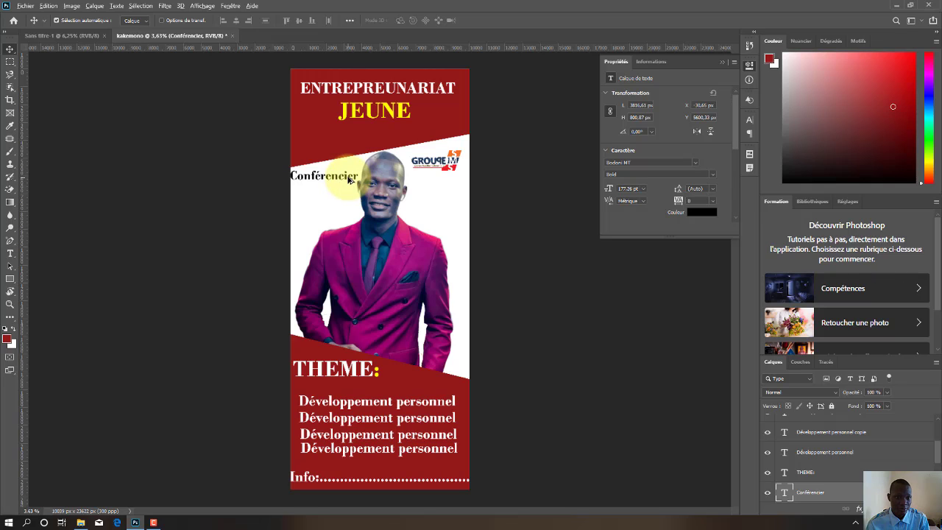
pyautogui.moveTo(349, 180); pyautogui.dragTo(345, 214)
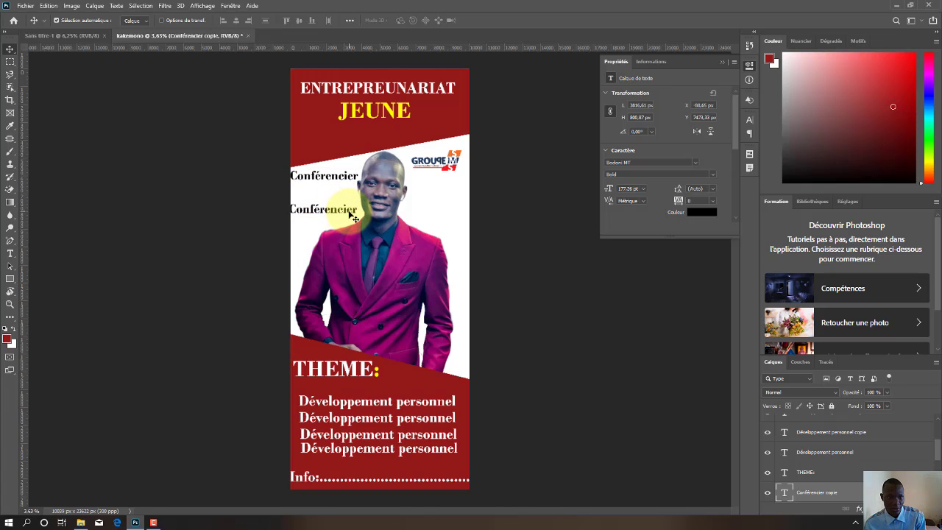
pyautogui.press('Delete')
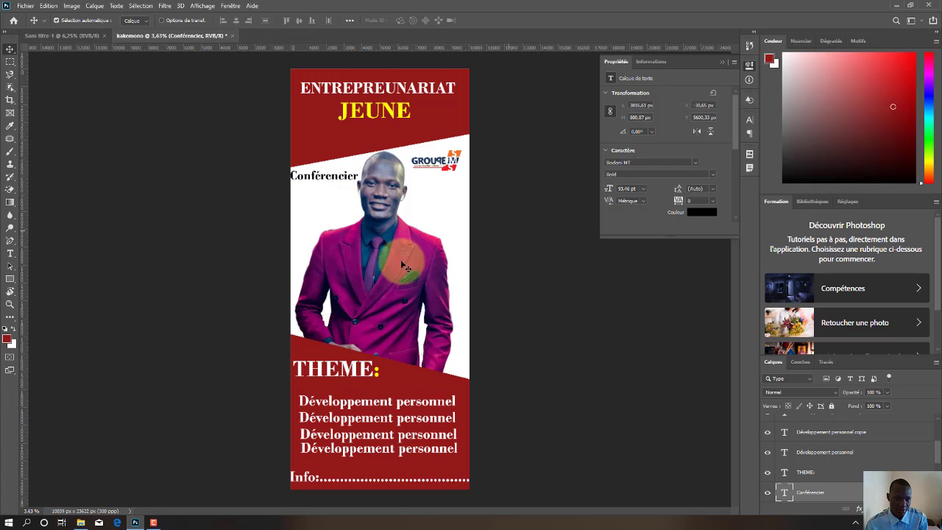
# Draw a horizontal rectangle about 4621 × 964 px across the portrait's jacket at chest level.
pyautogui.rightClick(18, 282)
pyautogui.click(47, 278)
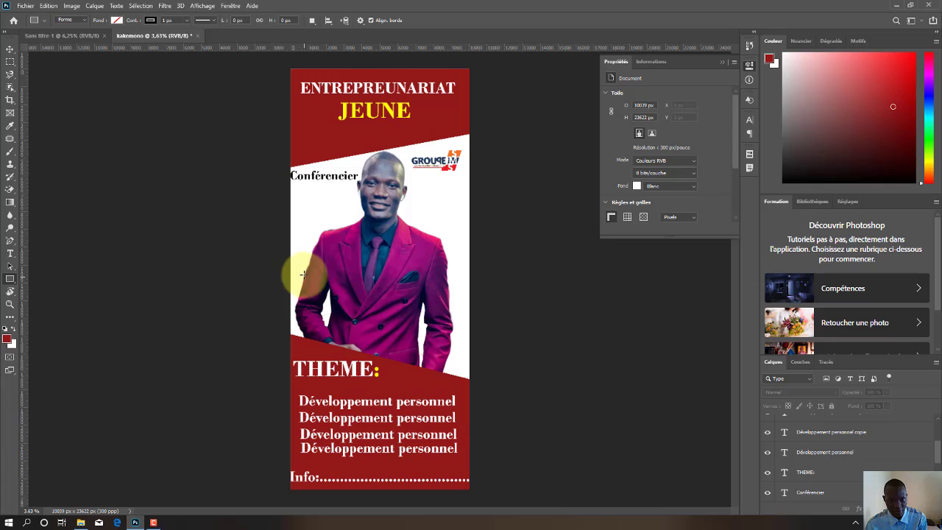
pyautogui.moveTo(303, 274); pyautogui.dragTo(386, 290)
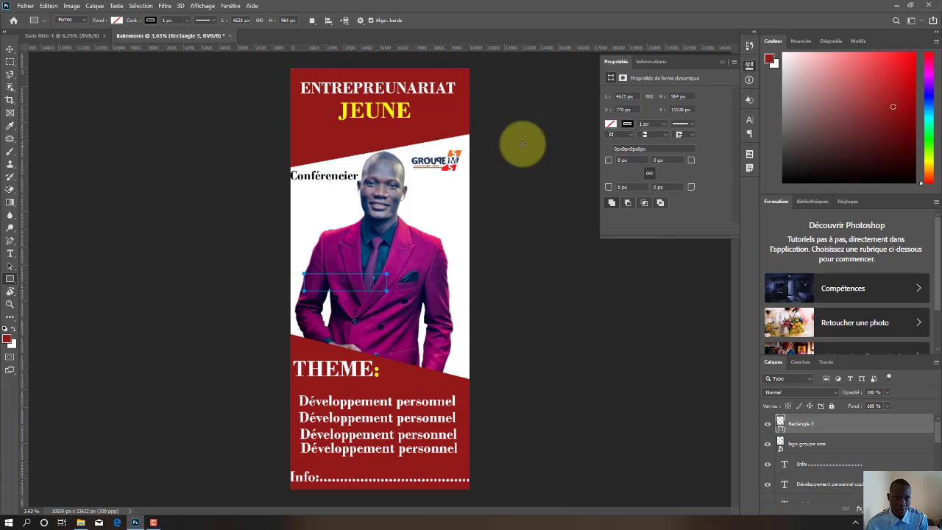
# Try yellow, dark red, green and orange-brown fills on the rectangle across the jacket.
pyautogui.click(610, 124)
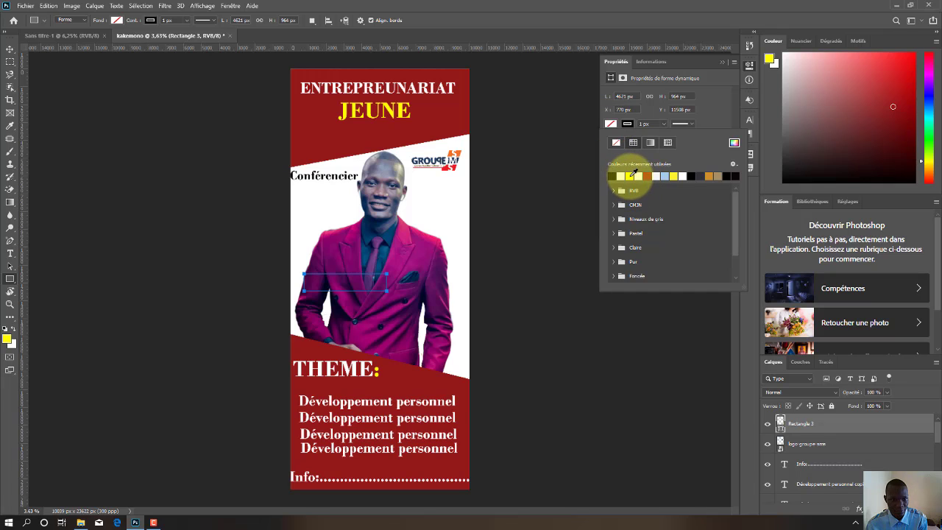
pyautogui.click(632, 175)
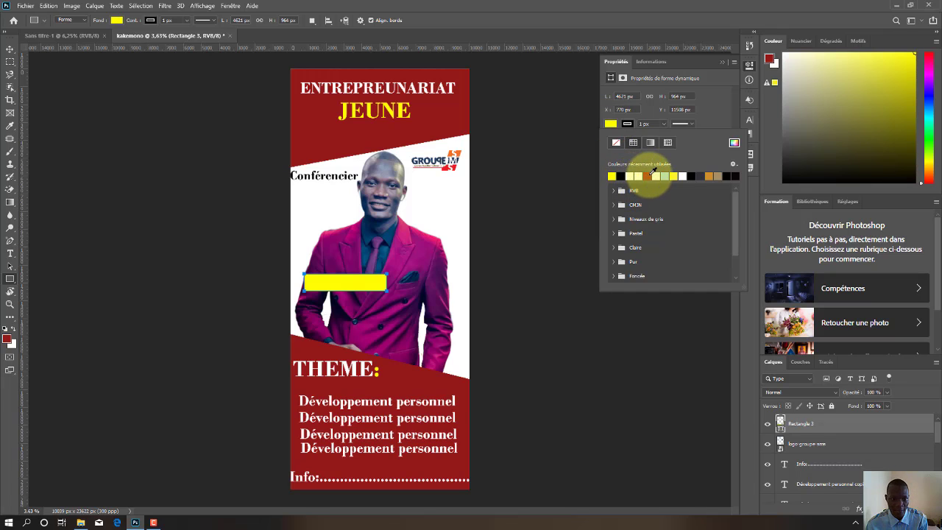
pyautogui.click(648, 175)
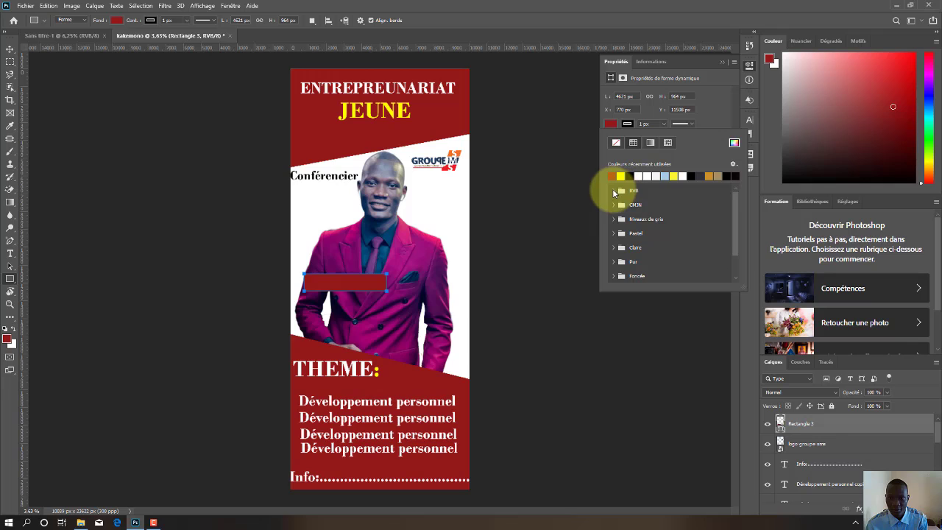
pyautogui.click(613, 192)
pyautogui.click(615, 213)
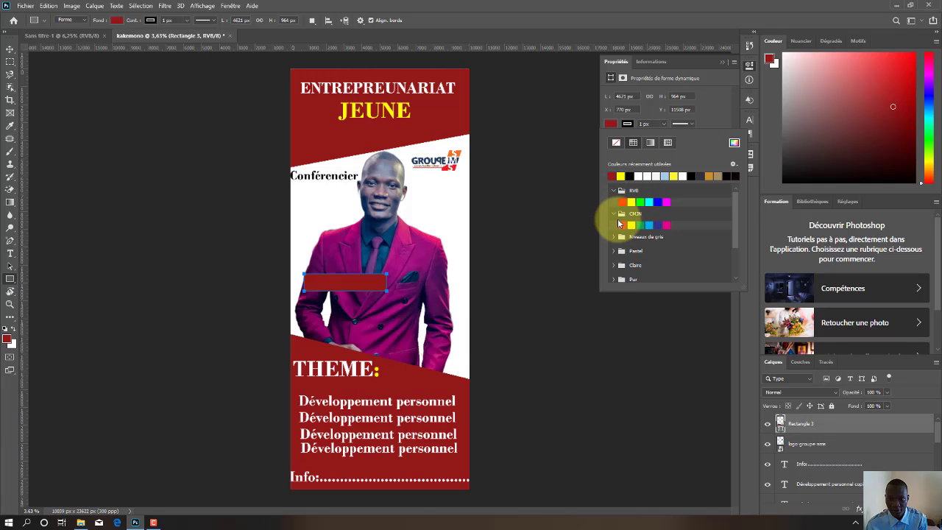
pyautogui.click(640, 224)
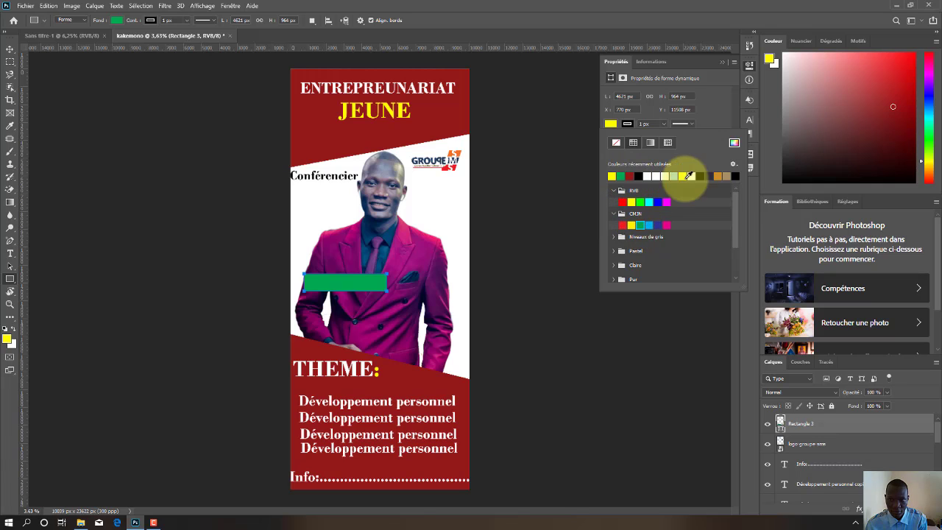
pyautogui.click(682, 175)
pyautogui.click(718, 176)
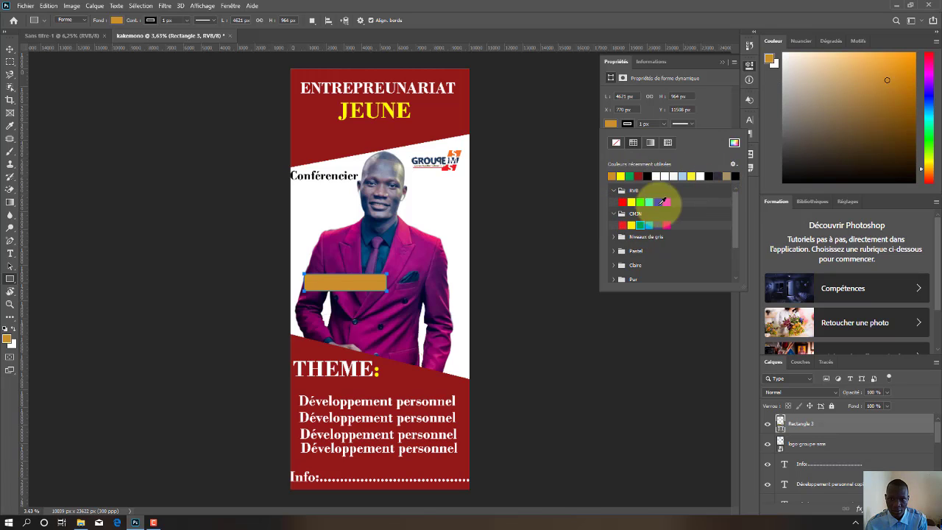
# Fill the rectangle across the jacket with the light blue swatch from the Claire colour group.
pyautogui.click(613, 236)
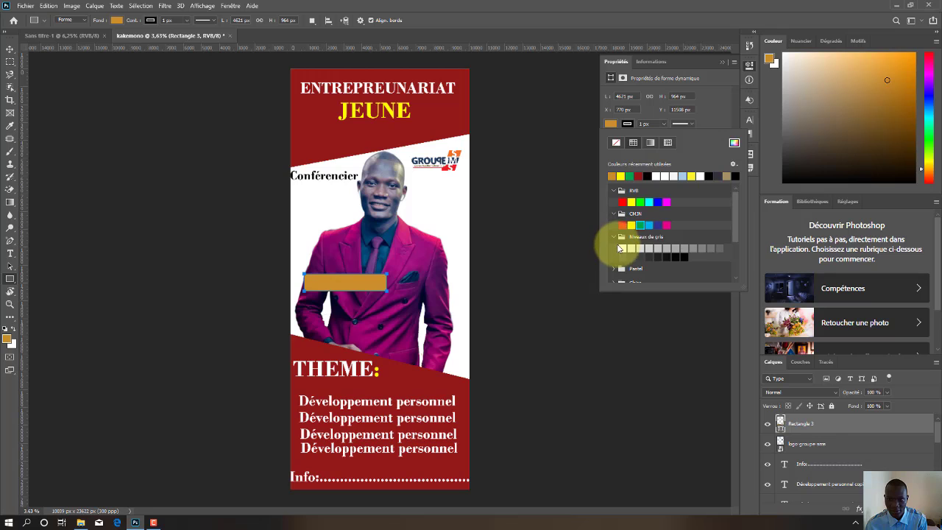
pyautogui.scroll(-1, 618, 247)
pyautogui.click(615, 245)
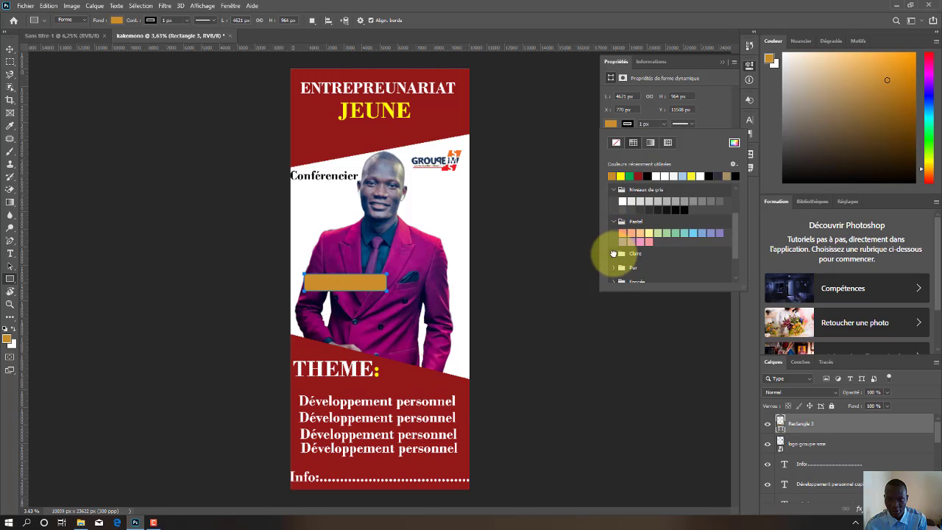
pyautogui.click(613, 254)
pyautogui.click(622, 241)
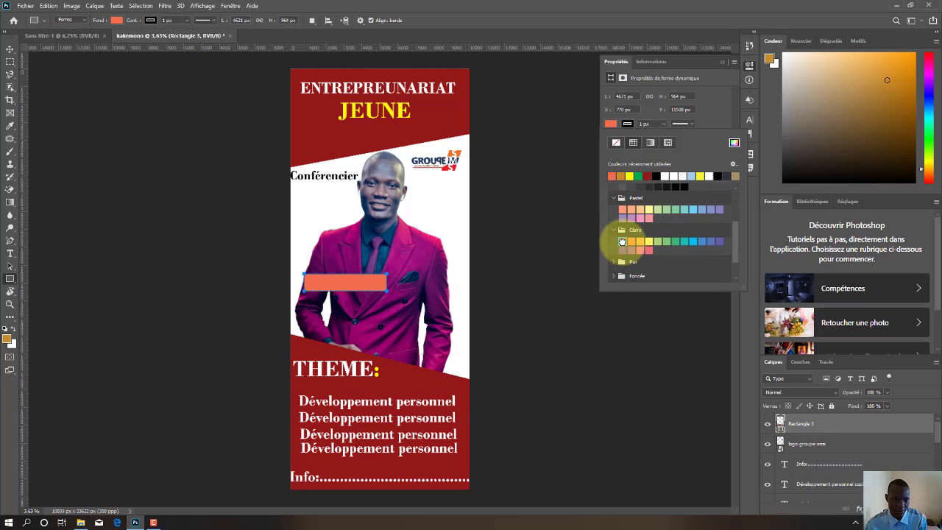
pyautogui.scroll(-1, 723, 226)
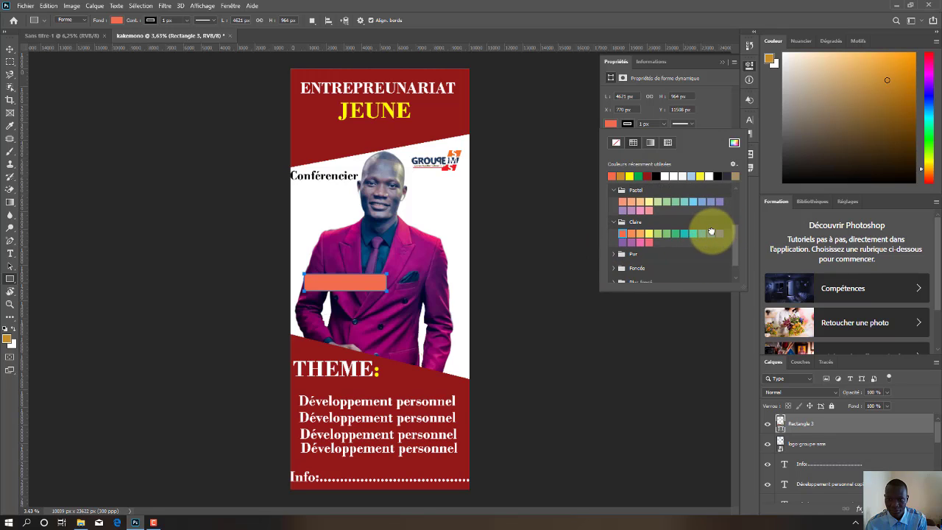
pyautogui.click(711, 233)
pyautogui.click(693, 233)
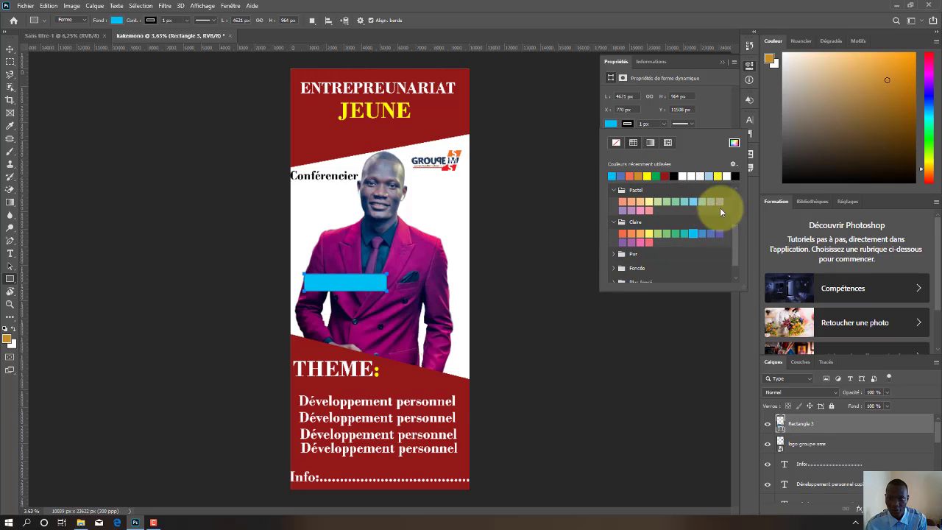
pyautogui.click(722, 61)
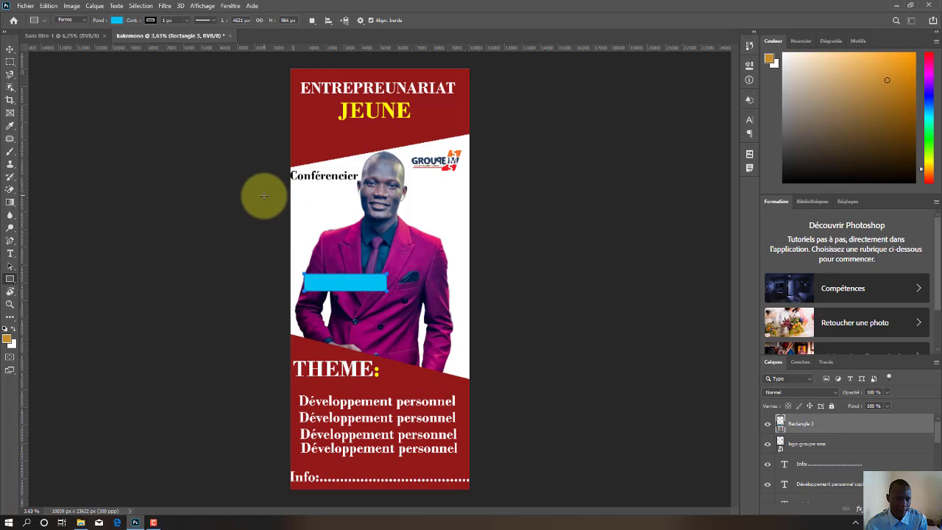
# Duplicate the blue rectangle and place the copy diagonally below and to the right of the original, slightly overlapping.
pyautogui.click(9, 49)
pyautogui.moveTo(349, 286); pyautogui.dragTo(411, 304)
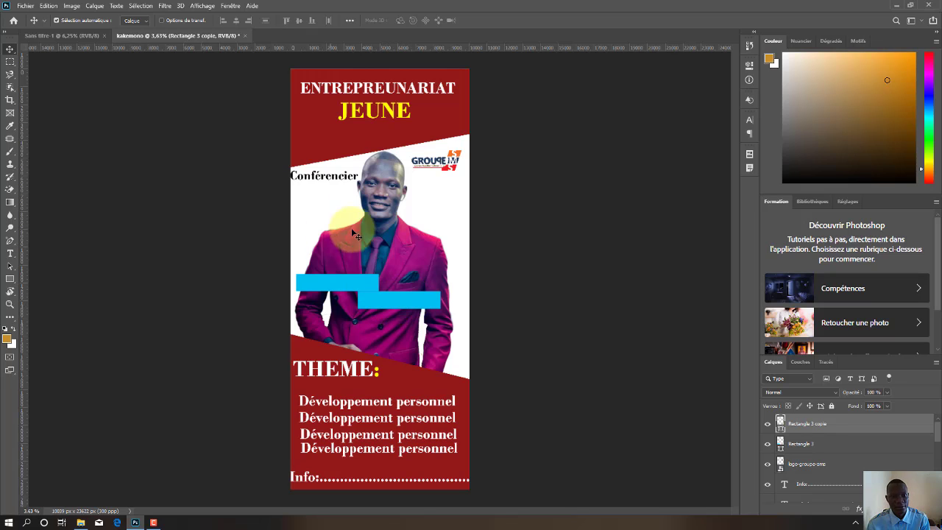
# Place a copy of the "Conférencier" text on top of the upper blue rectangle and replace its wording with the speaker's first name.
pyautogui.click(344, 184)
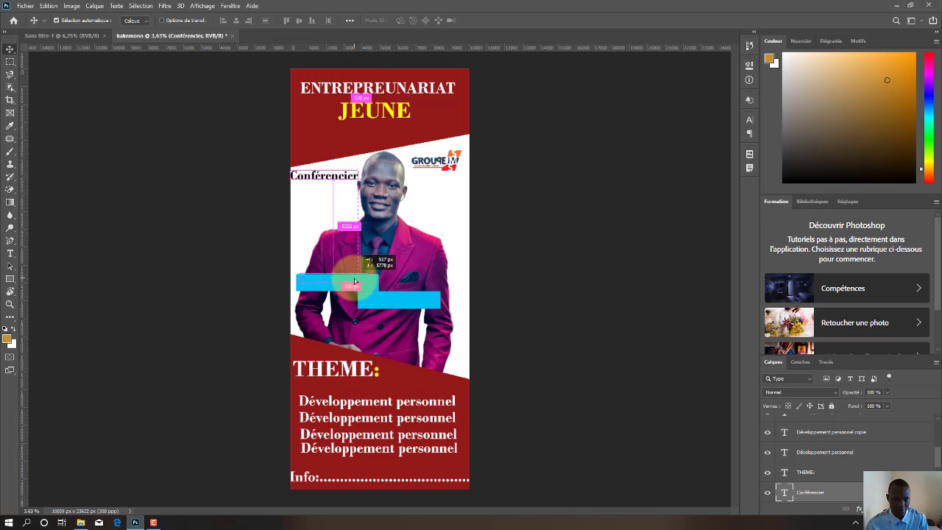
pyautogui.moveTo(858, 486); pyautogui.dragTo(843, 411)
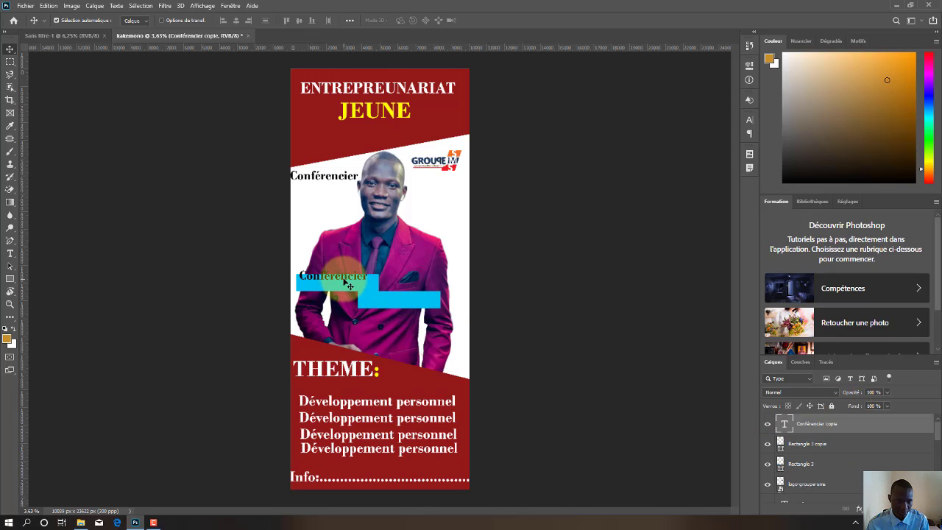
pyautogui.moveTo(352, 283); pyautogui.dragTo(348, 284)
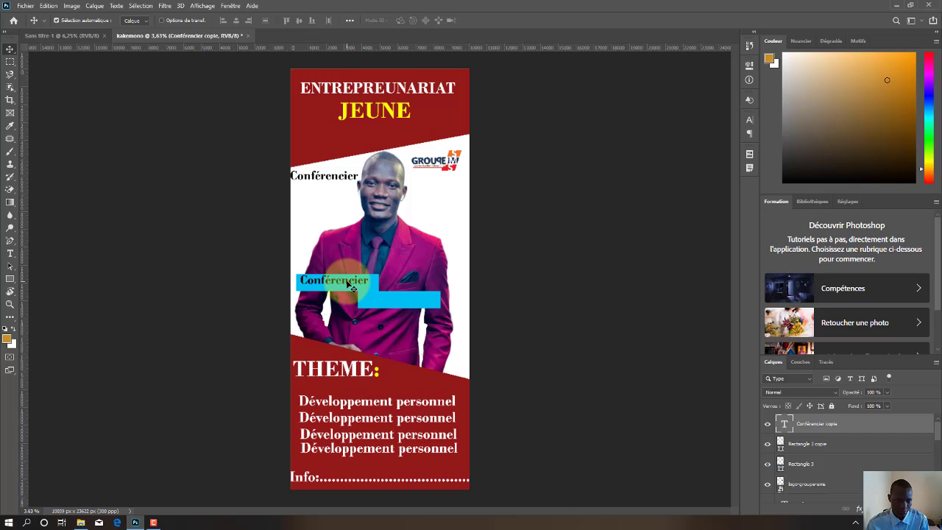
pyautogui.doubleClick(350, 283)
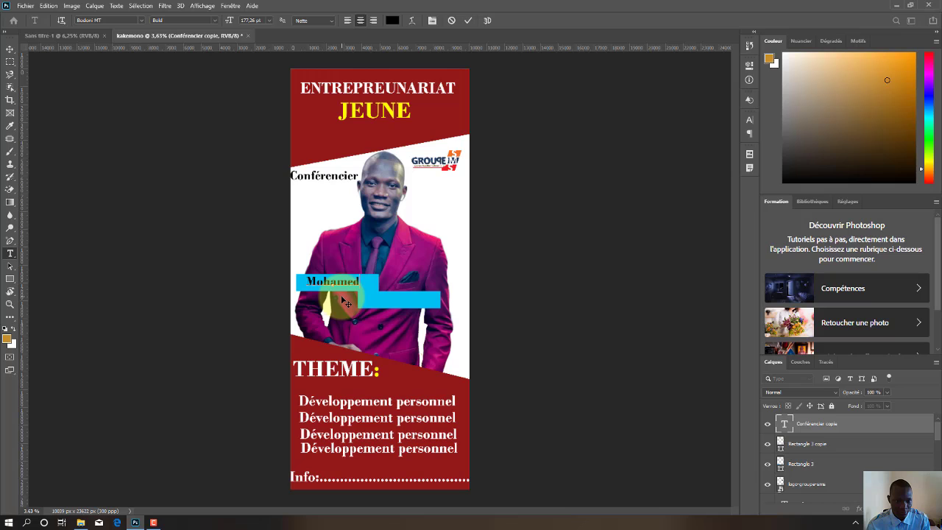
pyautogui.click(468, 20)
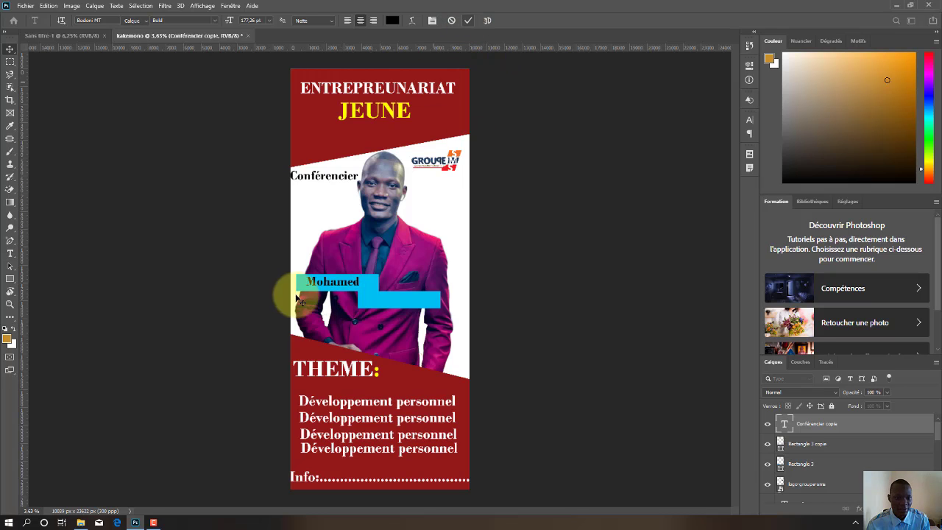
pyautogui.press('v')
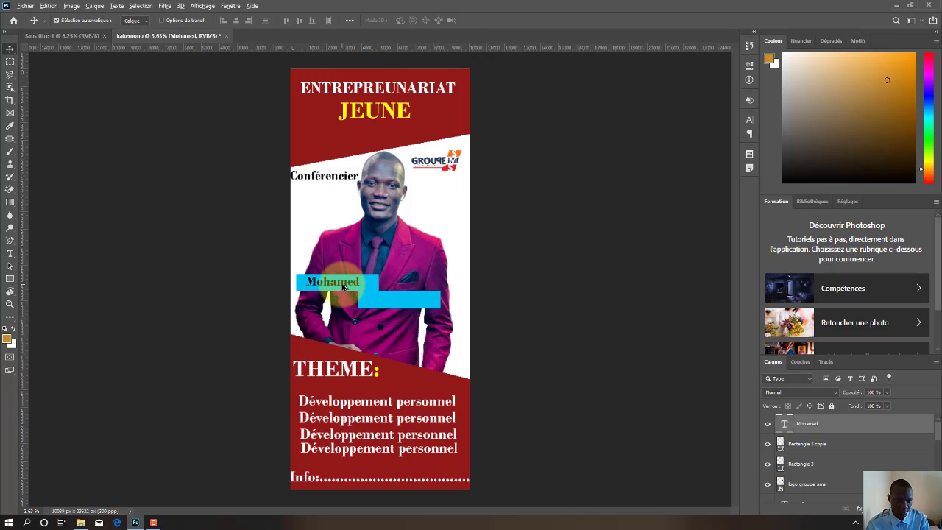
# Duplicate the first-name text onto the lower blue rectangle and replace the copy's wording with the speaker's surname in capitals.
pyautogui.moveTo(343, 287); pyautogui.dragTo(405, 305)
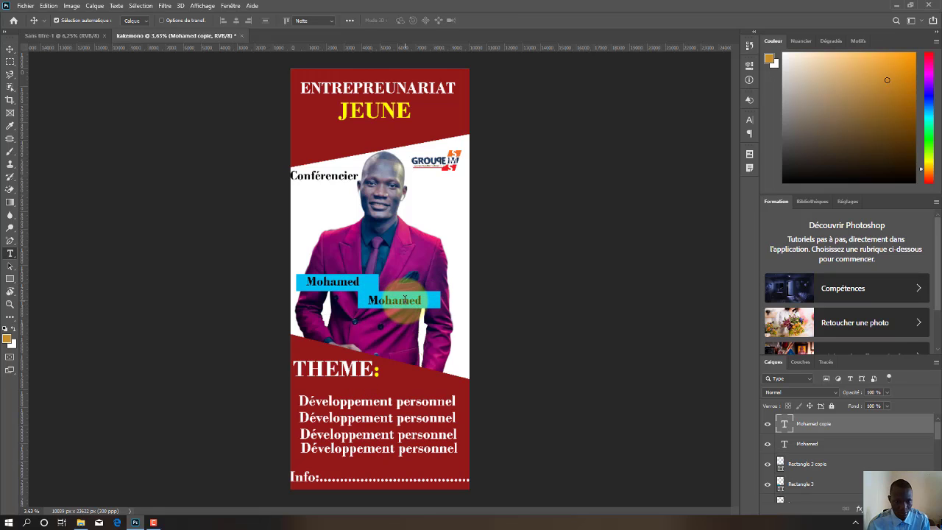
pyautogui.doubleClick(404, 299)
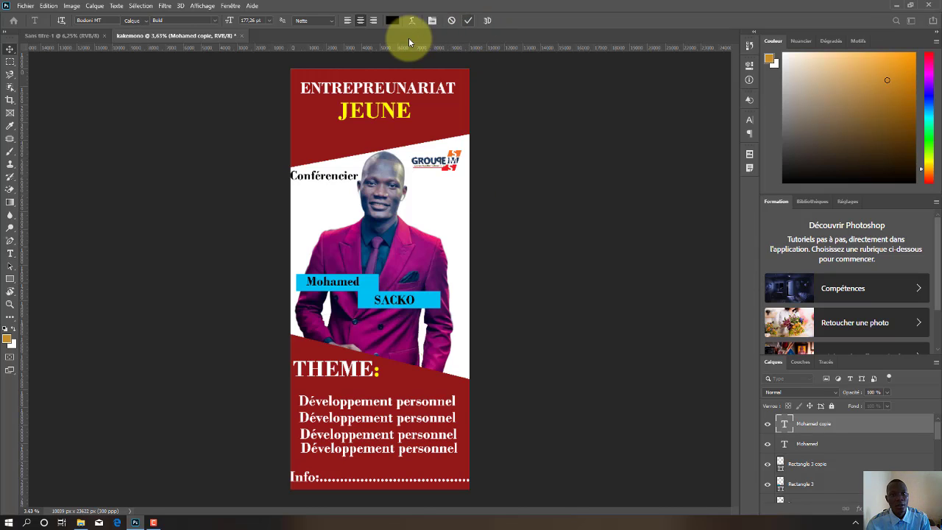
pyautogui.click(468, 21)
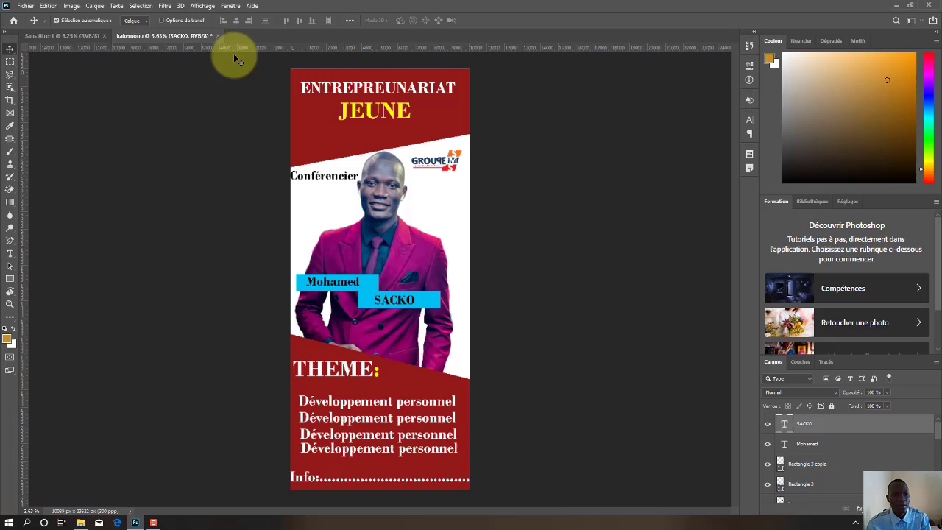
pyautogui.click(549, 198)
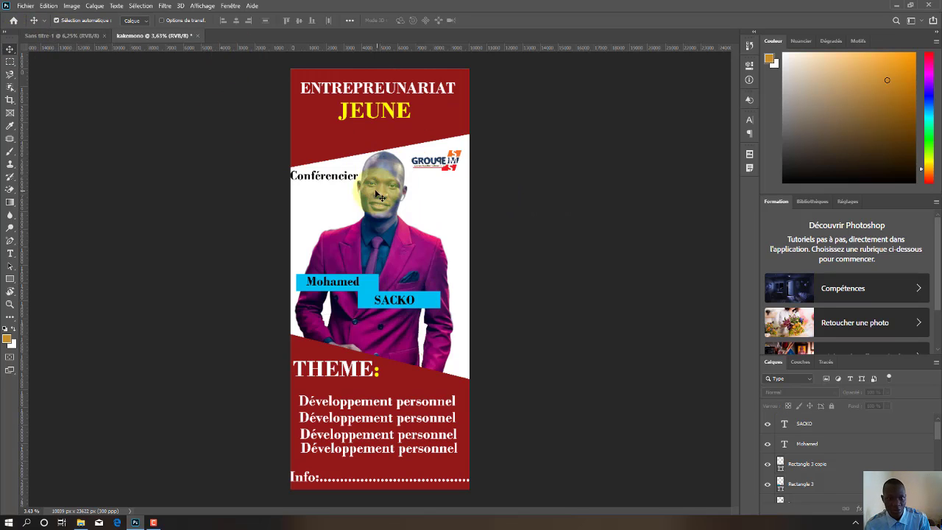
# Duplicate the upper red shape slightly higher and give the copy a white fill with no outline.
pyautogui.click(361, 139)
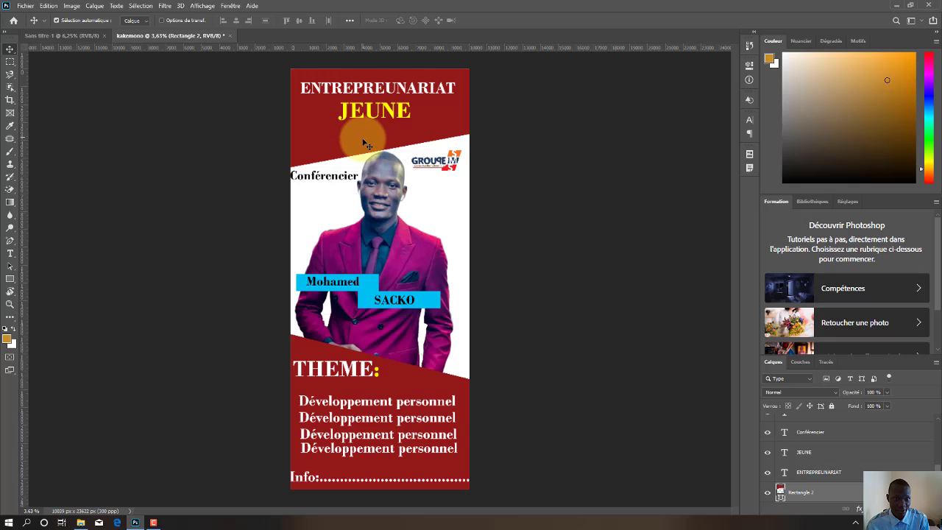
pyautogui.moveTo(362, 142); pyautogui.dragTo(365, 138)
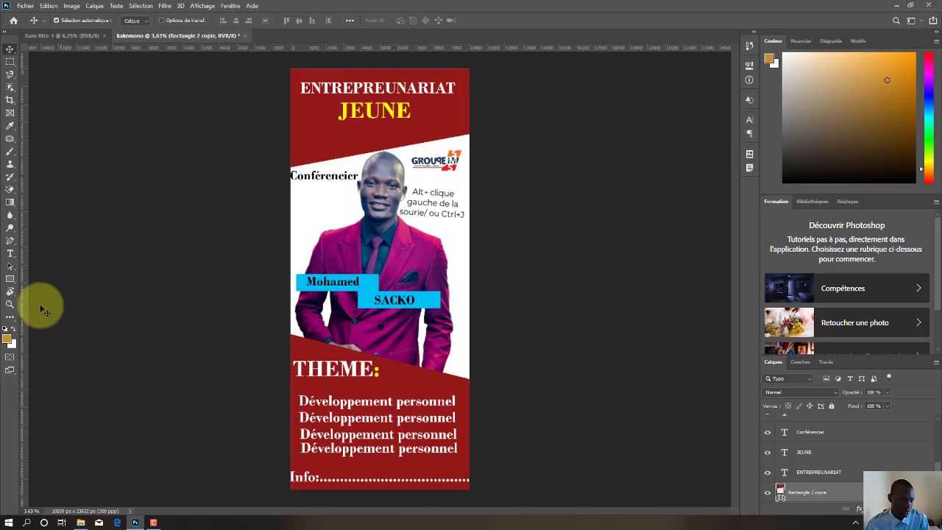
pyautogui.click(9, 278)
pyautogui.click(116, 20)
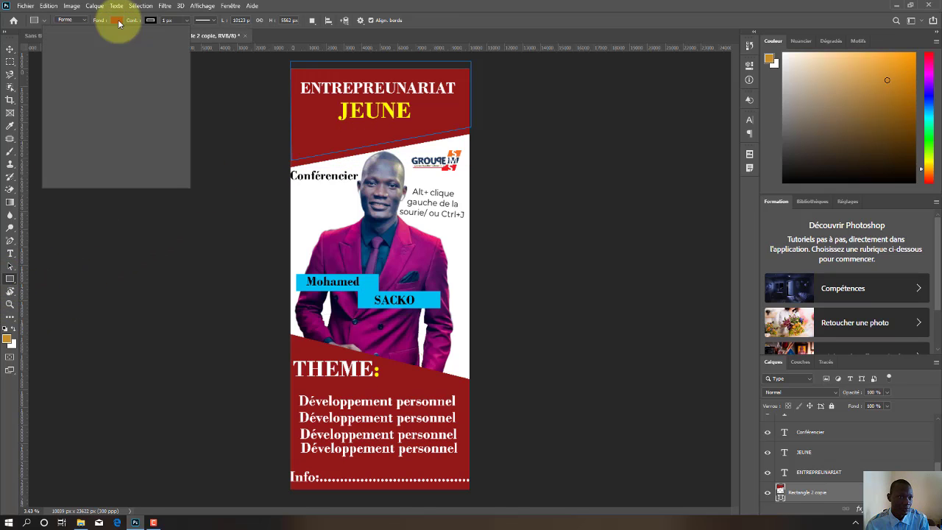
pyautogui.click(125, 72)
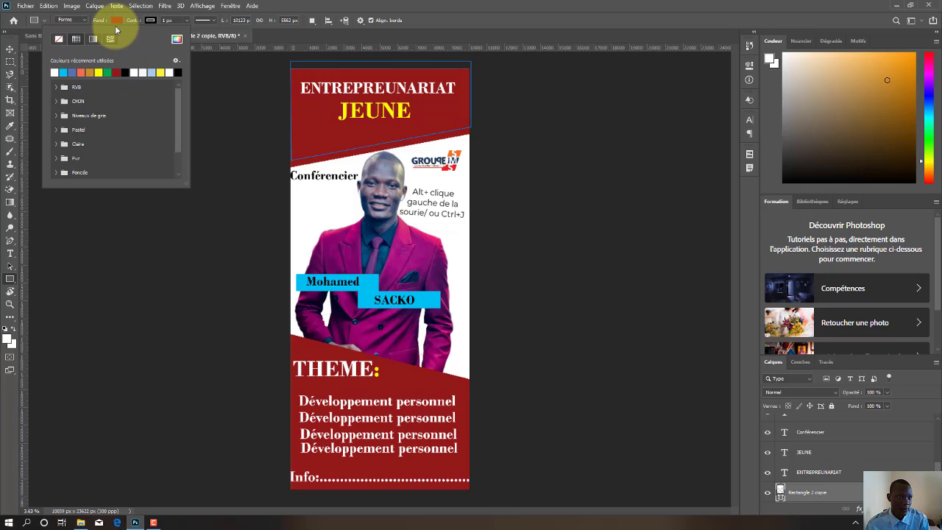
pyautogui.click(116, 20)
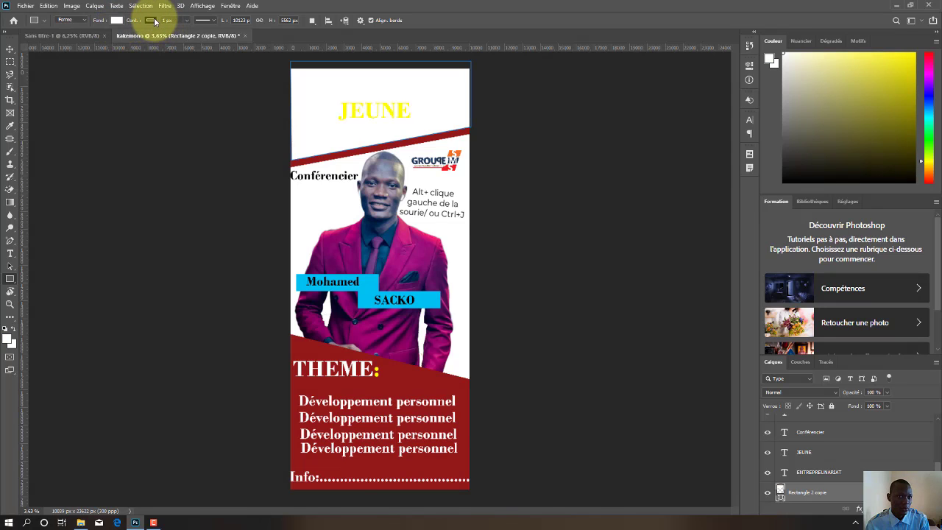
pyautogui.click(155, 21)
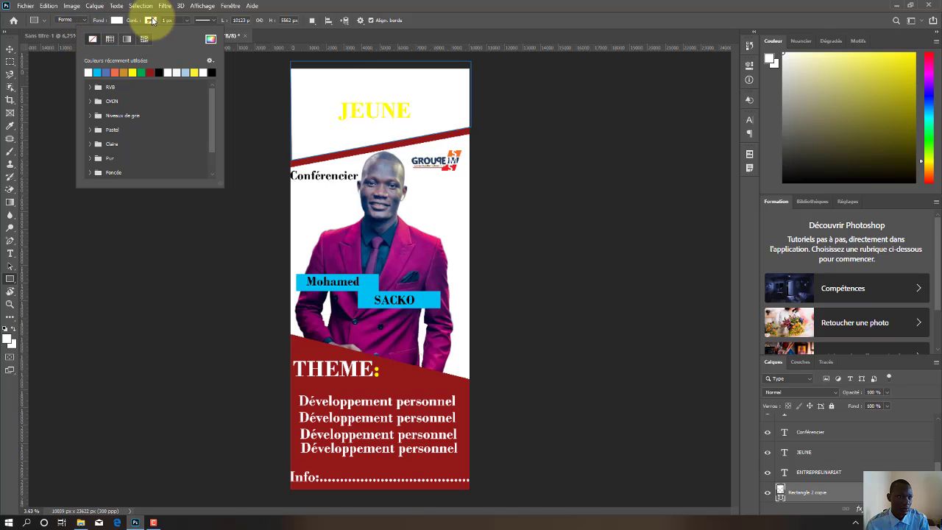
pyautogui.click(20, 51)
# Duplicate the white shape slightly higher, fill the copy dark red and position it so a thin slanted white stripe remains beneath it.
pyautogui.click(12, 50)
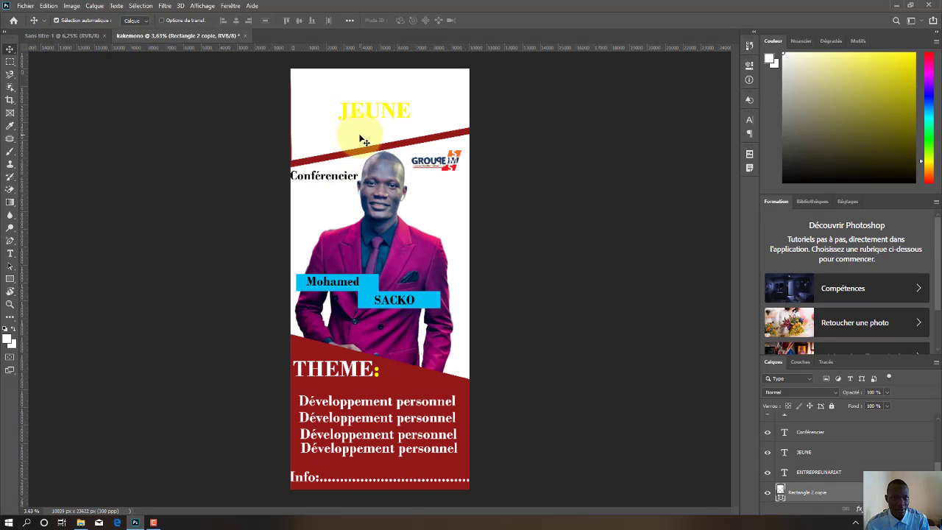
pyautogui.moveTo(359, 139)
pyautogui.mouseDown()
pyautogui.moveTo(368, 116)
pyautogui.moveTo(358, 138)
pyautogui.mouseUp()
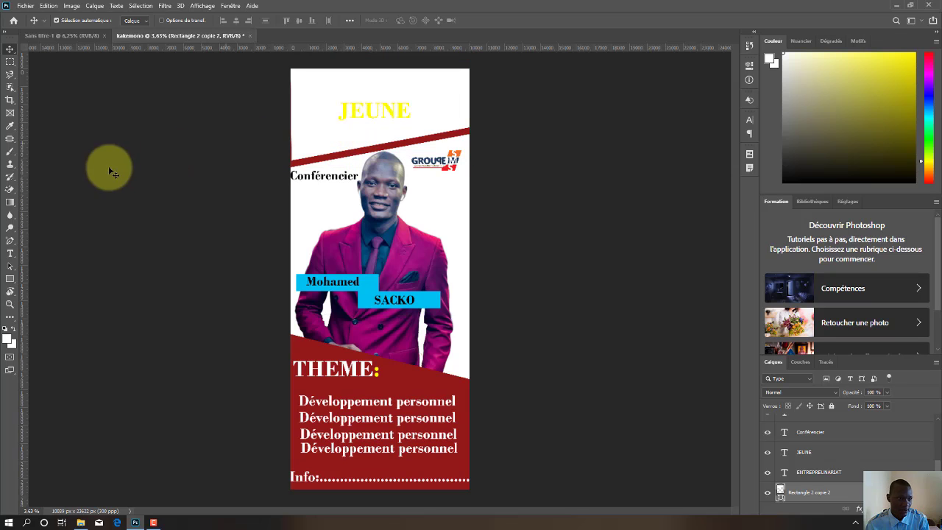
pyautogui.click(10, 278)
pyautogui.click(116, 19)
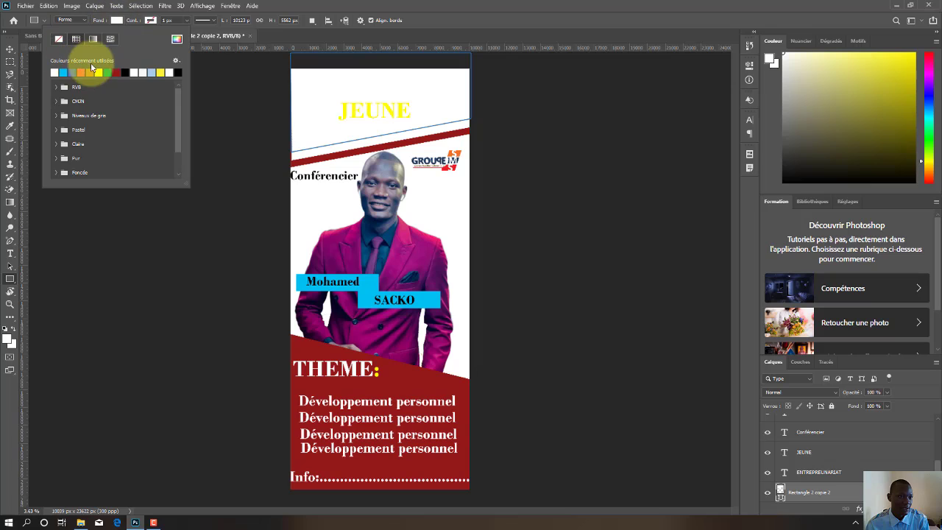
pyautogui.click(120, 72)
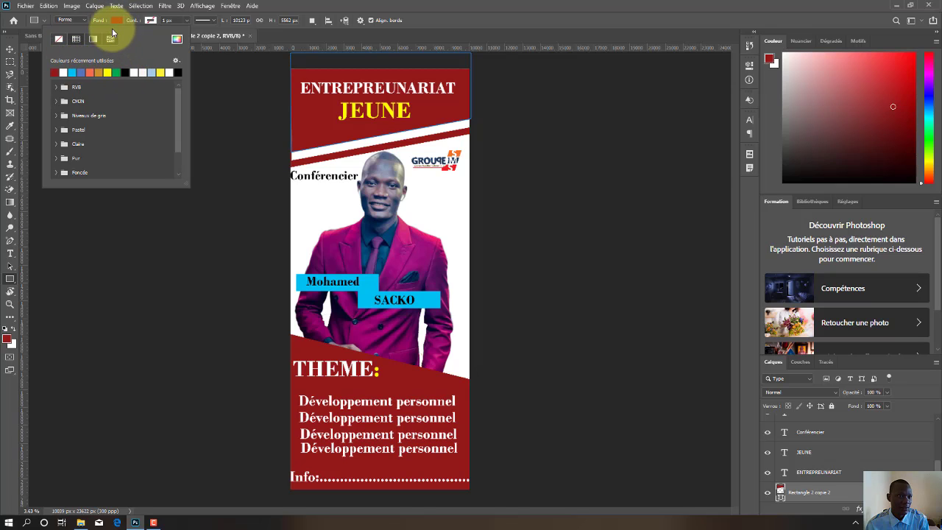
pyautogui.press('Return')
pyautogui.press('v')
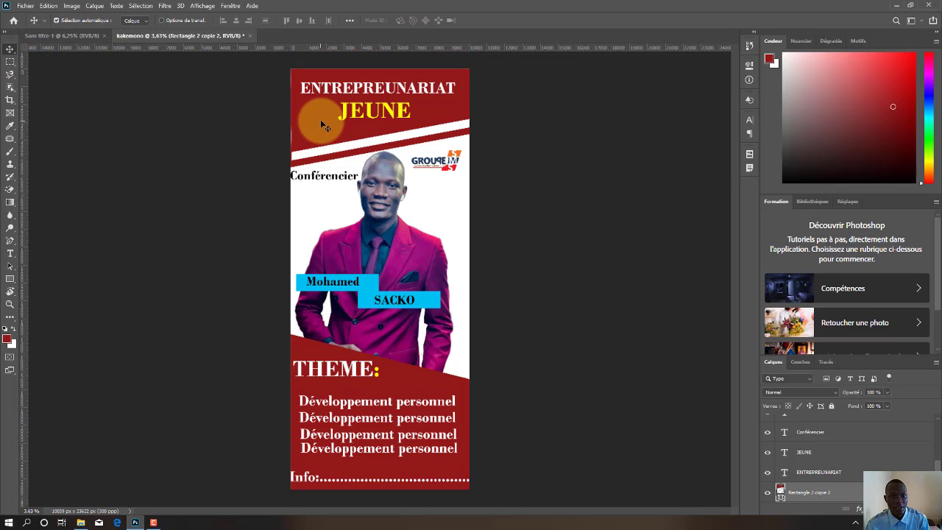
pyautogui.moveTo(321, 122); pyautogui.dragTo(310, 130)
# Duplicate the lower red shape slightly lower and give the copy a white fill with no outline.
pyautogui.click(381, 379)
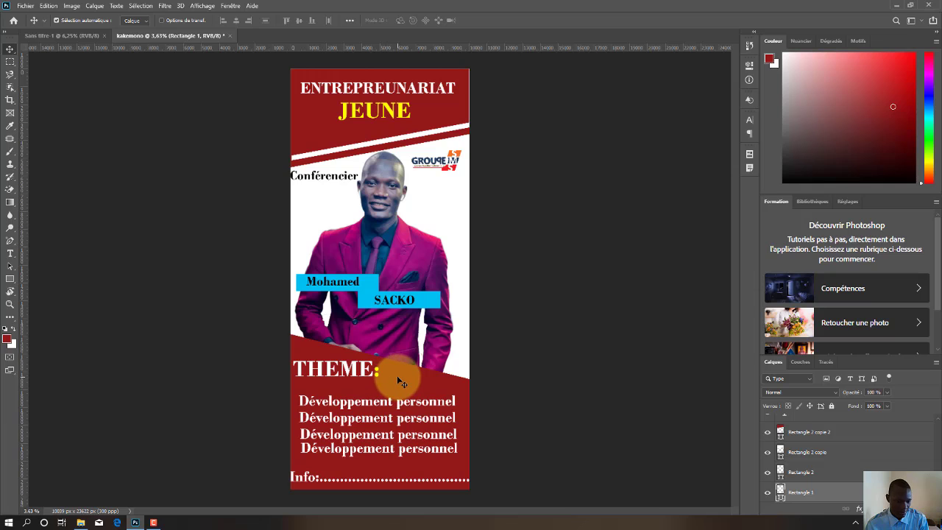
pyautogui.moveTo(368, 373); pyautogui.dragTo(401, 384)
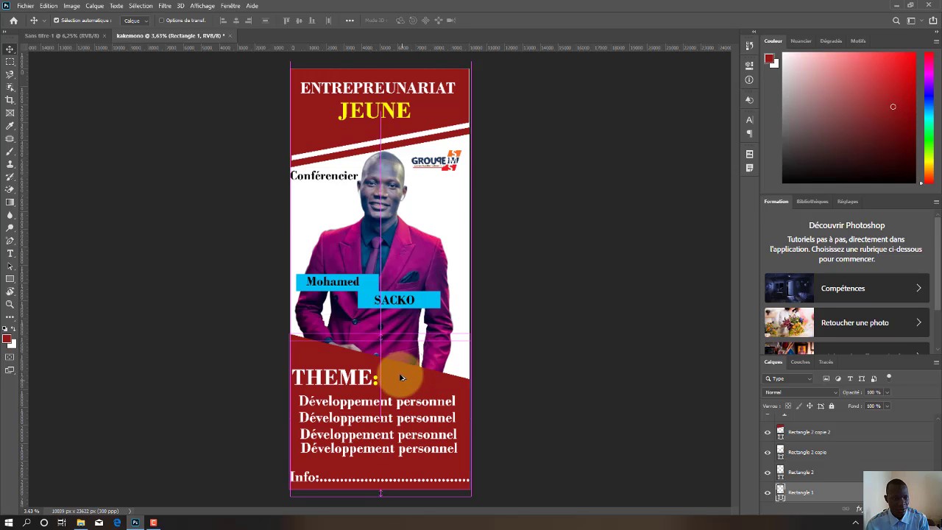
pyautogui.click(10, 278)
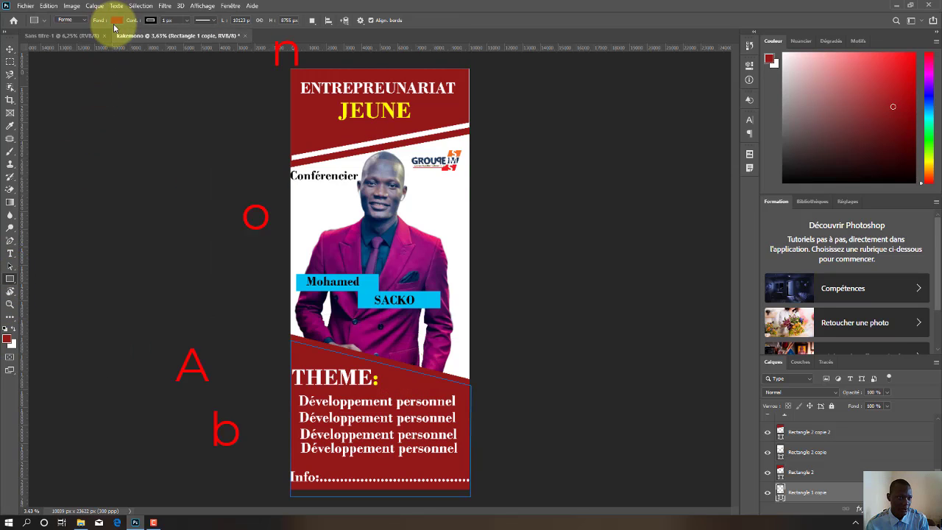
pyautogui.click(116, 20)
pyautogui.click(63, 72)
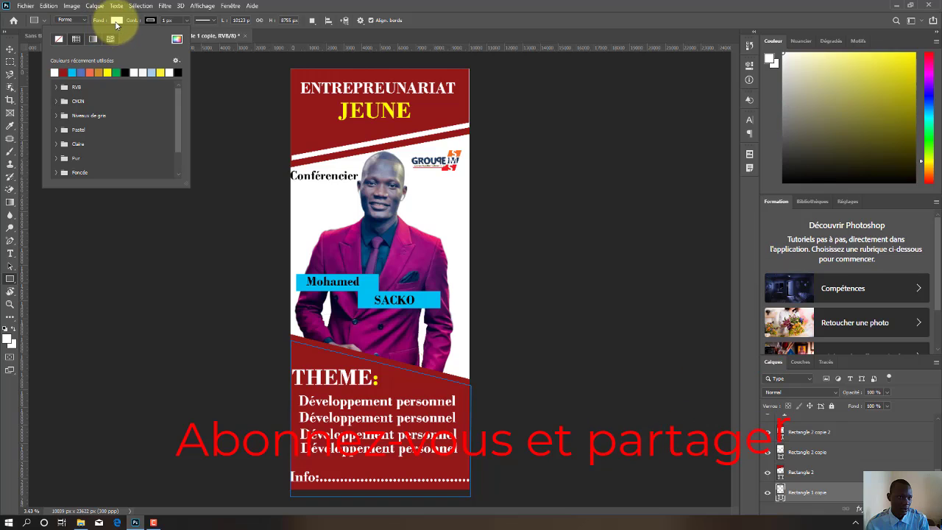
pyautogui.click(155, 20)
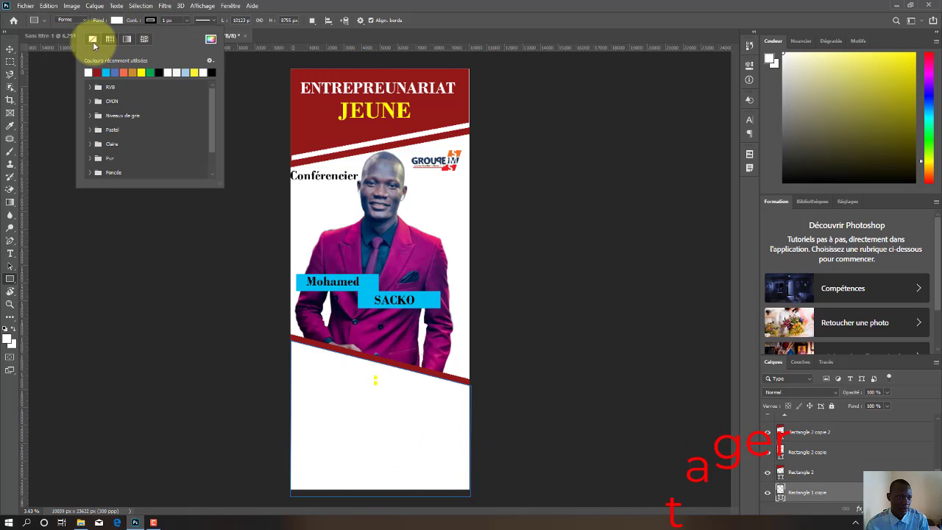
pyautogui.click(144, 20)
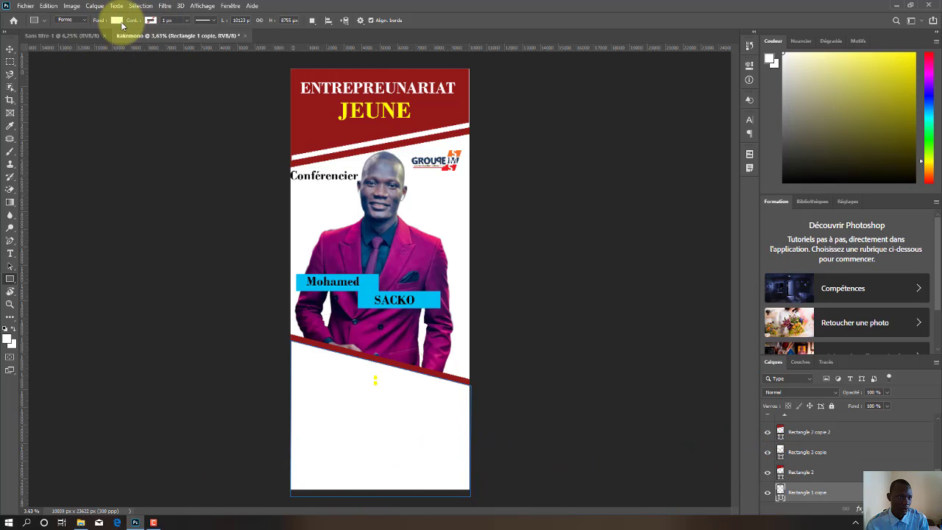
# Duplicate the lower white shape slightly lower and fill the copy dark red, leaving a slanted white stripe above it.
pyautogui.click(10, 49)
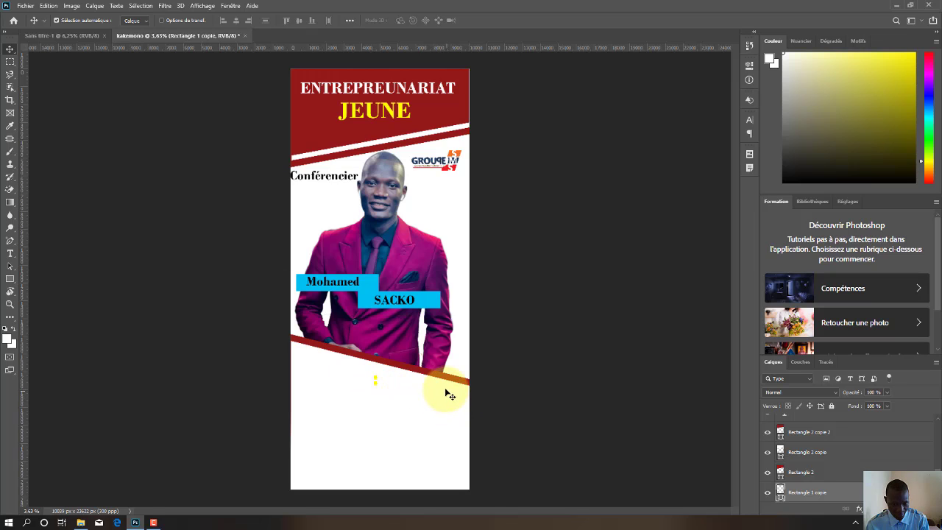
pyautogui.moveTo(444, 394); pyautogui.dragTo(445, 393)
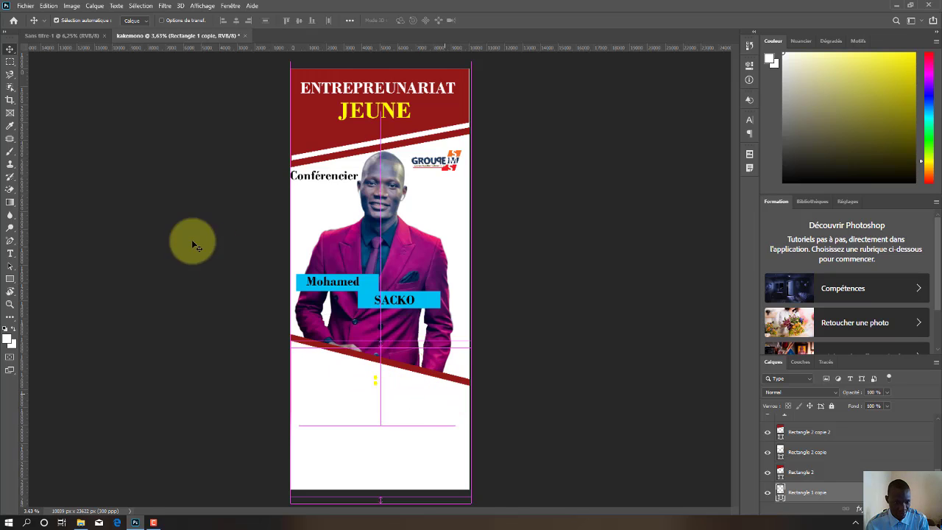
pyautogui.click(10, 280)
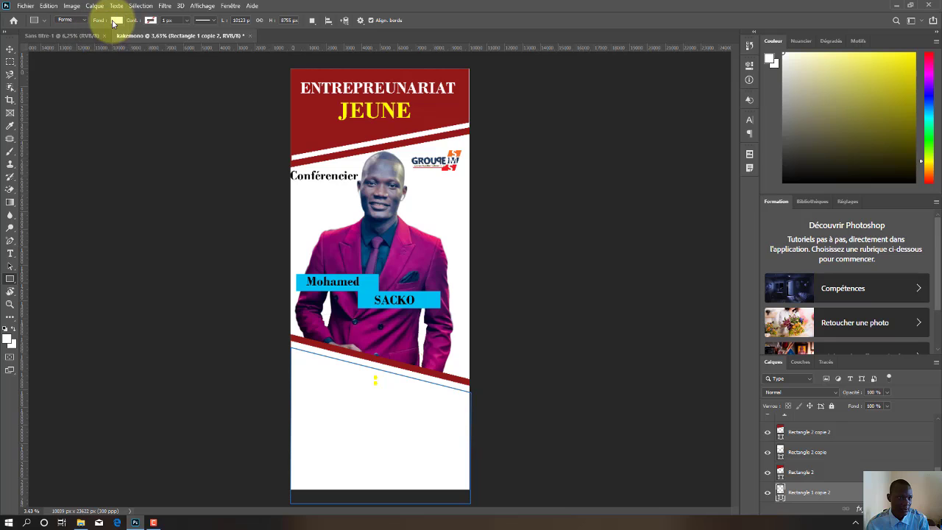
pyautogui.click(117, 20)
pyautogui.click(65, 71)
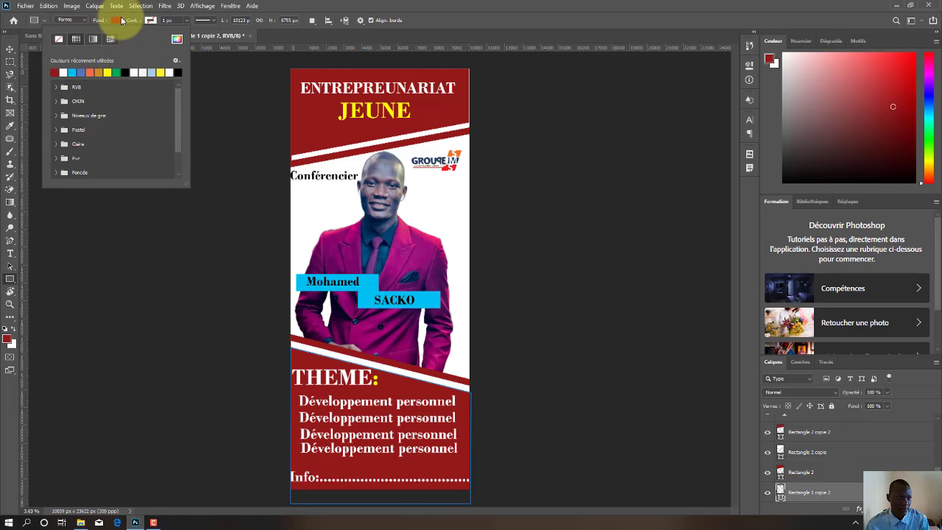
pyautogui.click(119, 20)
pyautogui.click(10, 49)
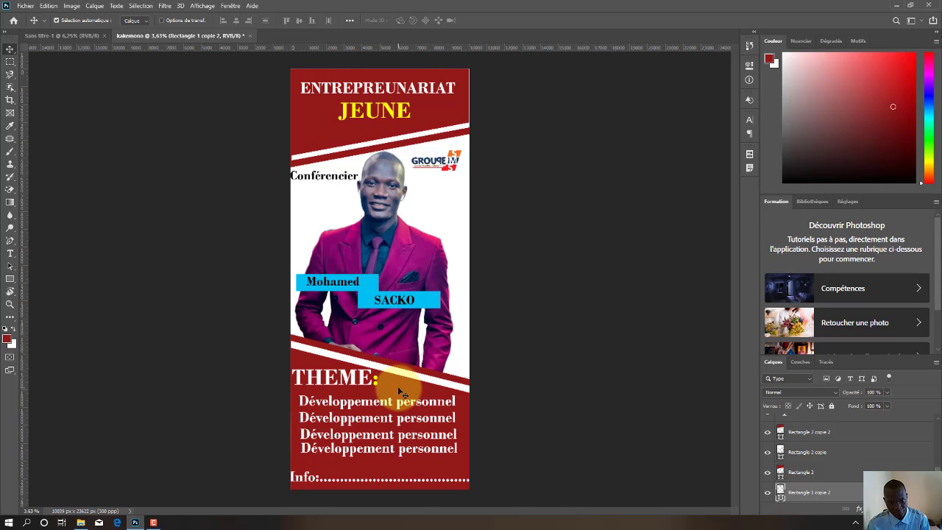
# Move the "Conférencier" text straight down to beside the speaker's chin, just above his shoulder.
pyautogui.click(530, 260)
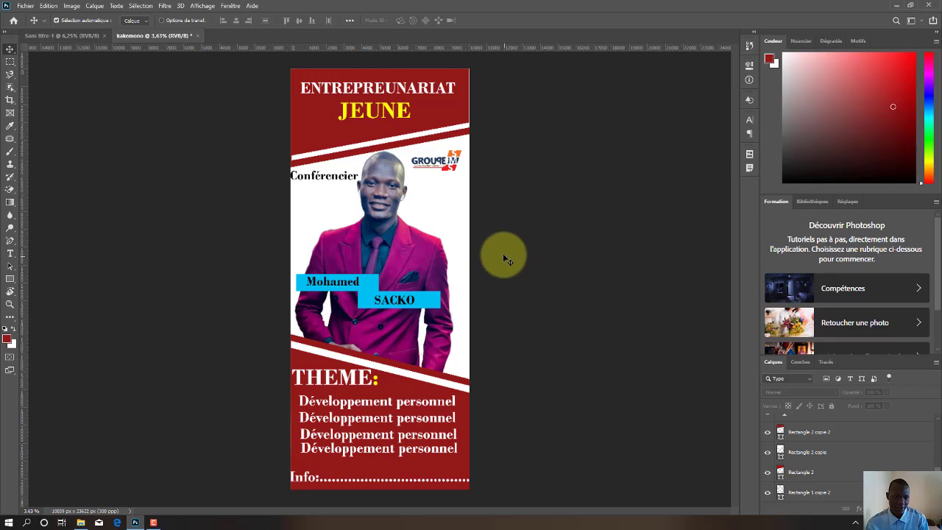
pyautogui.moveTo(335, 179); pyautogui.dragTo(335, 217)
pyautogui.click(483, 222)
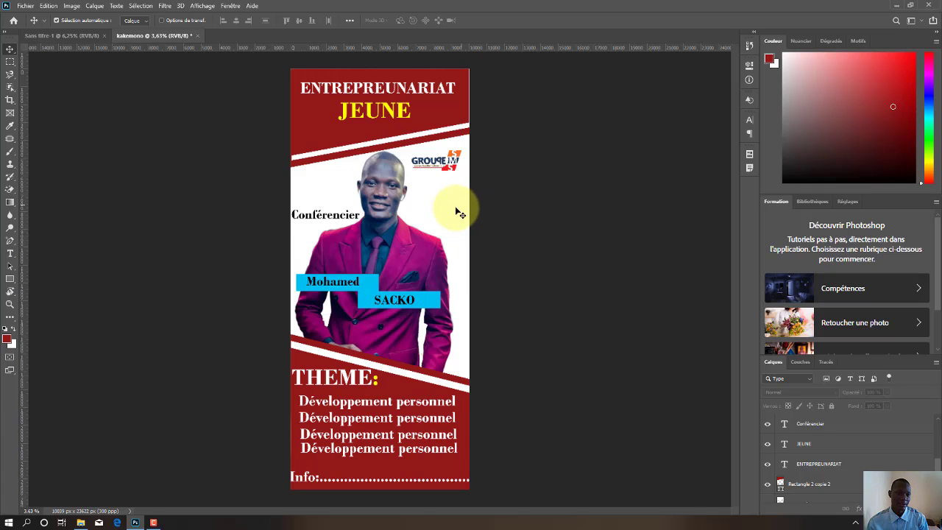
# Draw a circle about 2145 px wide beside the speaker's head, with a white fill and an 18 px black outline.
pyautogui.click(10, 278)
pyautogui.click(40, 298)
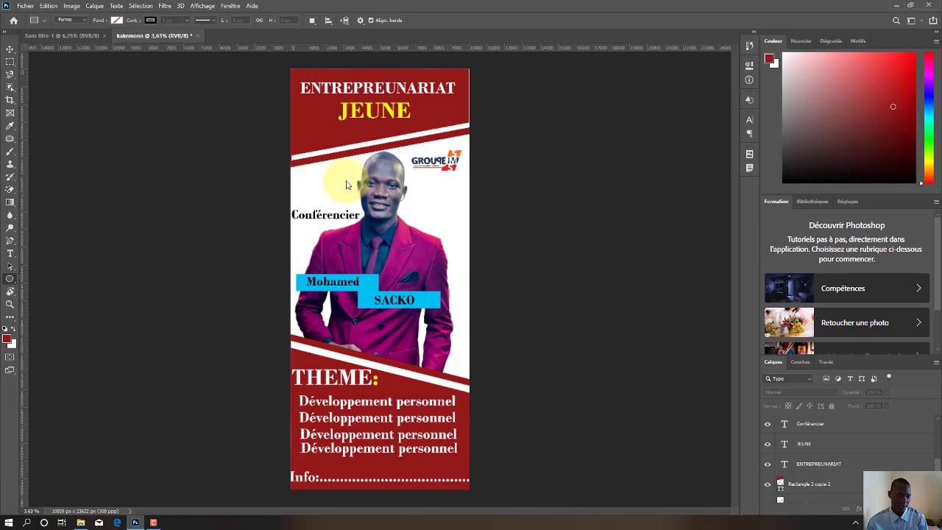
pyautogui.moveTo(307, 177); pyautogui.dragTo(345, 213)
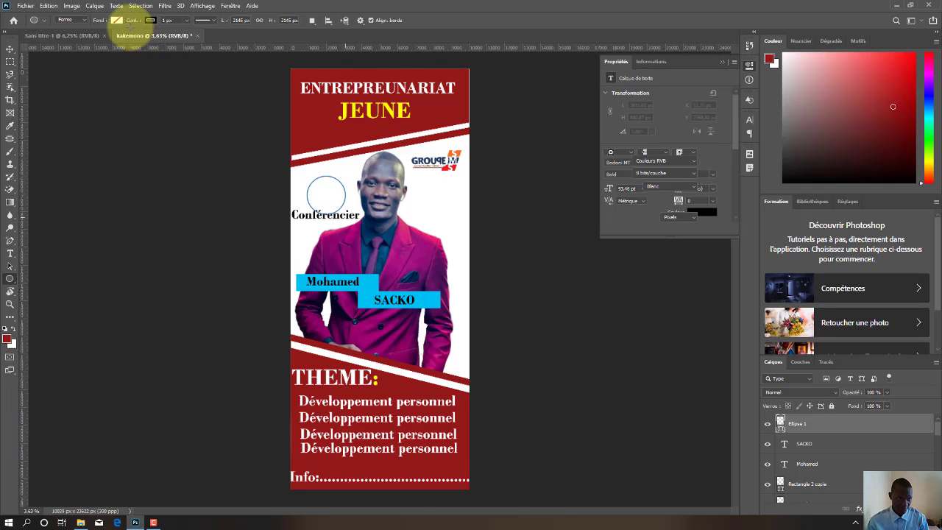
pyautogui.click(116, 20)
pyautogui.click(66, 72)
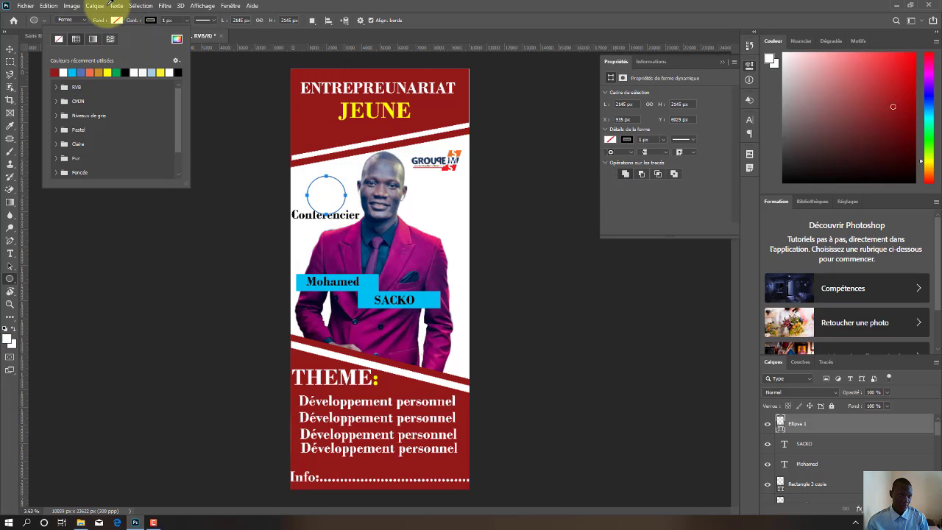
pyautogui.click(150, 20)
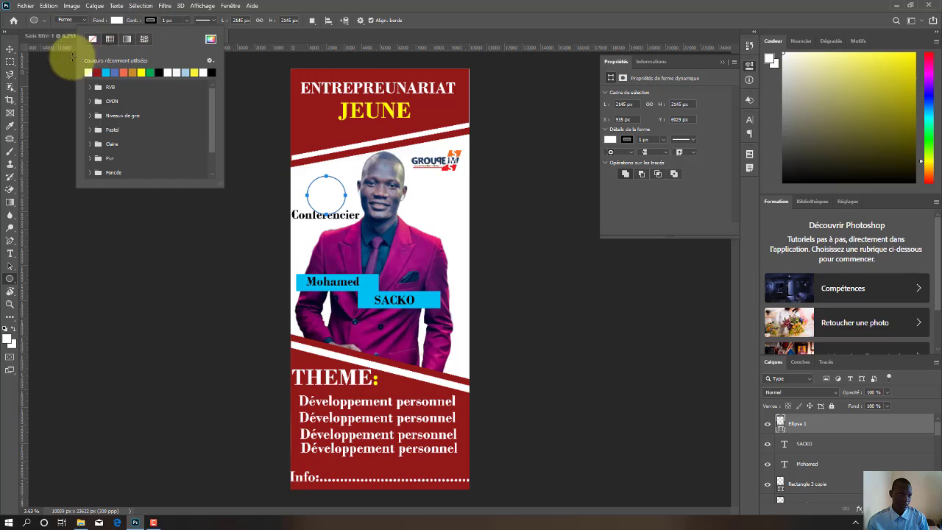
pyautogui.click(150, 20)
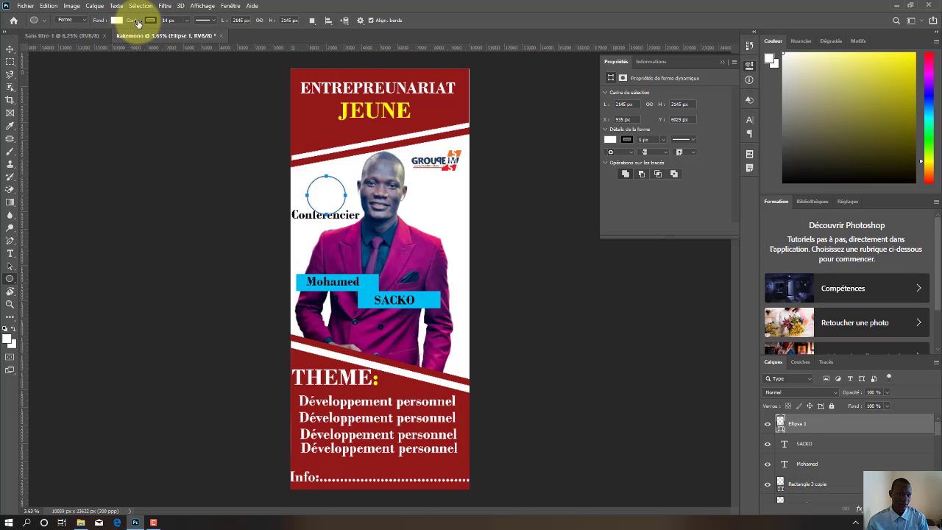
# Position and duplicate the white circle so that three circles line the upper slanted stripe and four line the lower one.
pyautogui.click(10, 48)
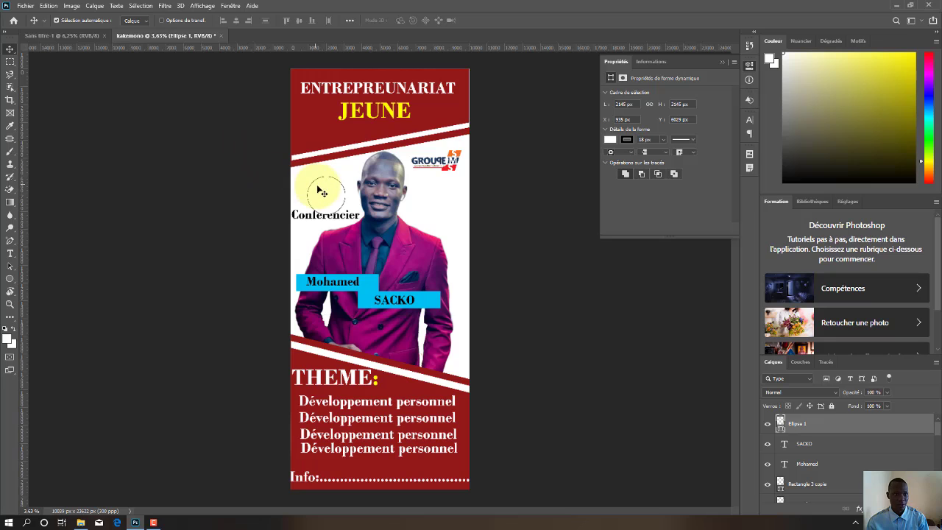
pyautogui.moveTo(323, 195); pyautogui.dragTo(348, 345)
pyautogui.moveTo(348, 344); pyautogui.dragTo(320, 348)
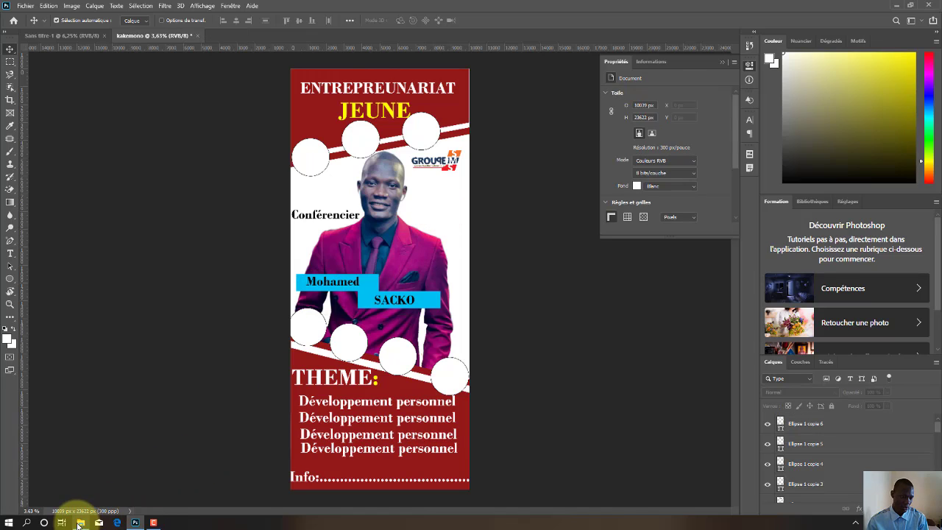
# Place the "Longrich guinée favicon" image from the Images folder into the kakemono document.
pyautogui.click(81, 522)
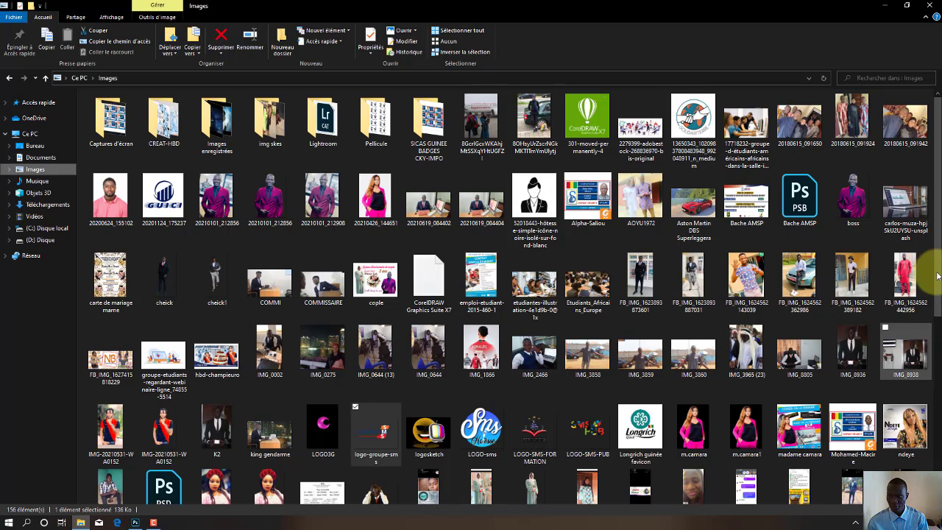
pyautogui.scroll(-1, 933, 331)
pyautogui.scroll(-2, 933, 335)
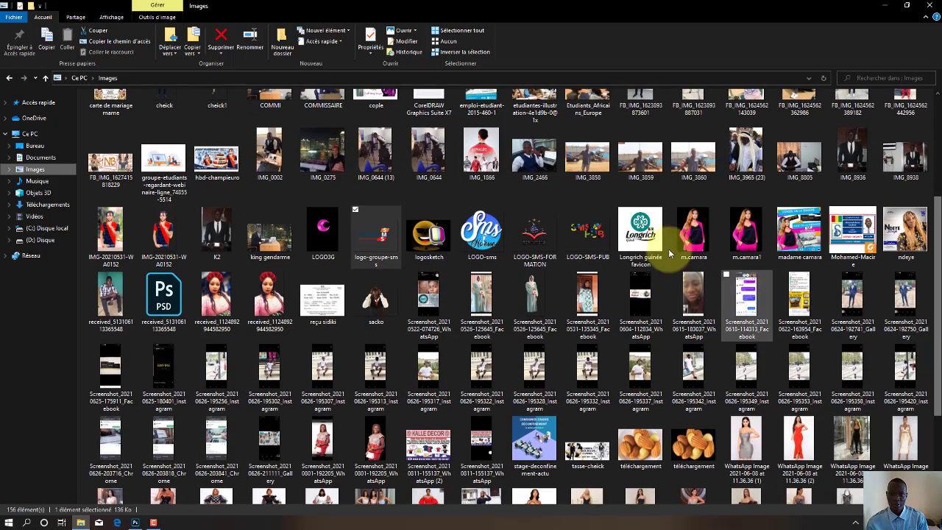
pyautogui.click(637, 227)
pyautogui.moveTo(642, 234); pyautogui.dragTo(431, 229)
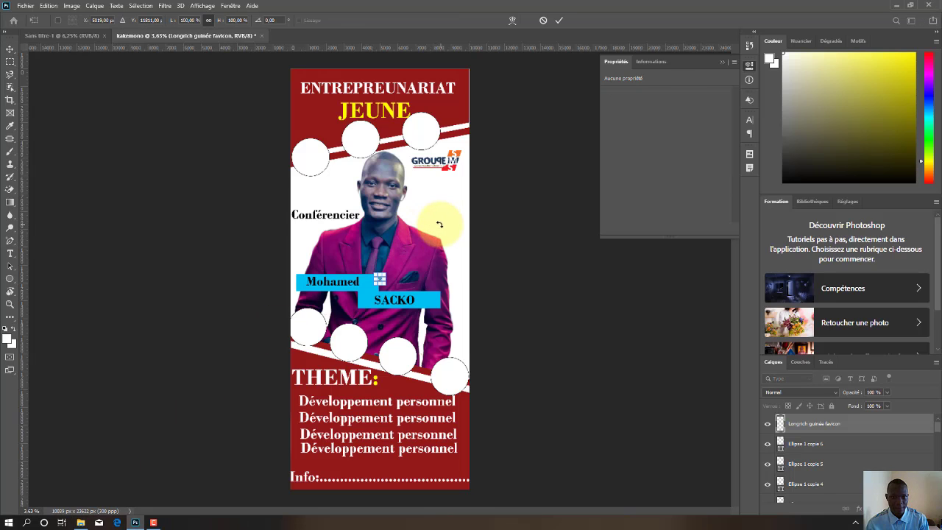
pyautogui.click(562, 24)
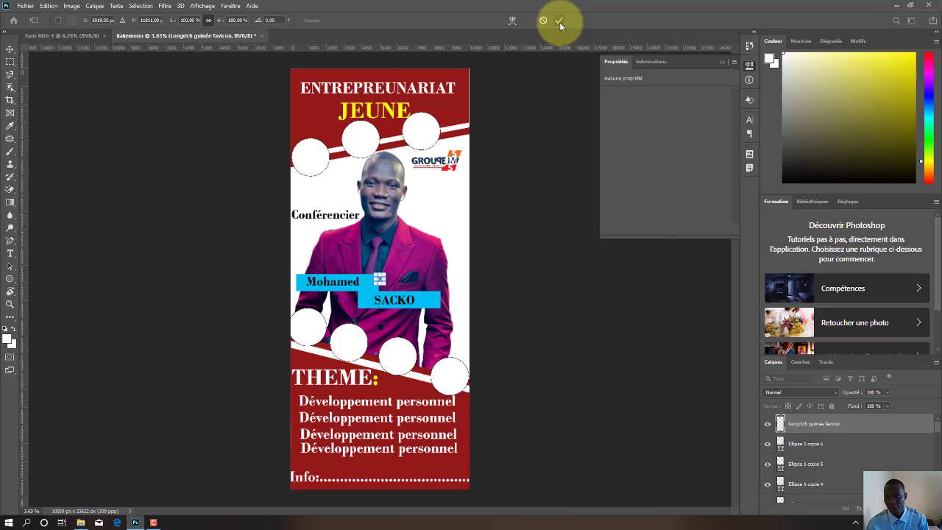
pyautogui.click(559, 23)
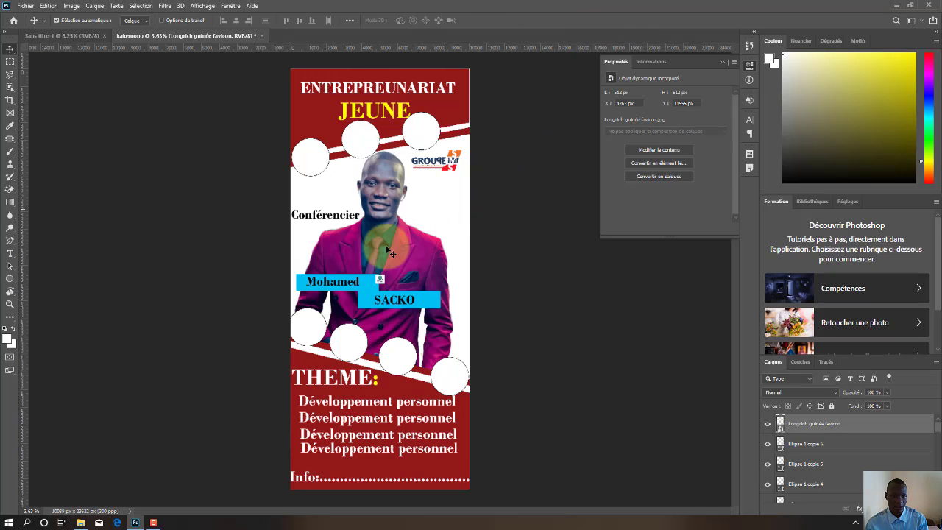
# Enlarge the Longrich logo to about 7062 px wide and move it below the upper-left circle.
pyautogui.hotkey('ctrl', 't')
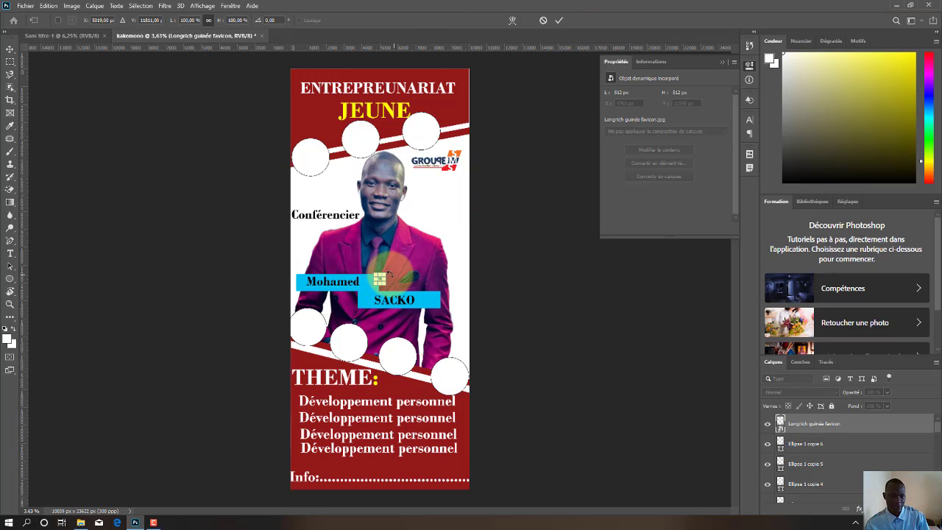
pyautogui.moveTo(379, 277); pyautogui.dragTo(296, 136)
pyautogui.click(558, 21)
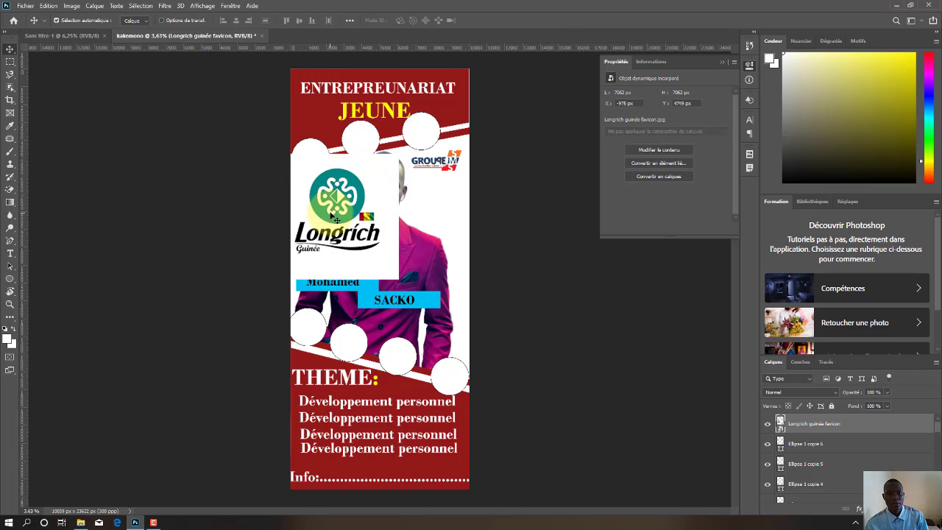
pyautogui.moveTo(328, 210); pyautogui.dragTo(307, 245)
# Reorder the Longrich logo layer directly above the upper-left circle's layer and move the logo up to cover that circle.
pyautogui.click(319, 159)
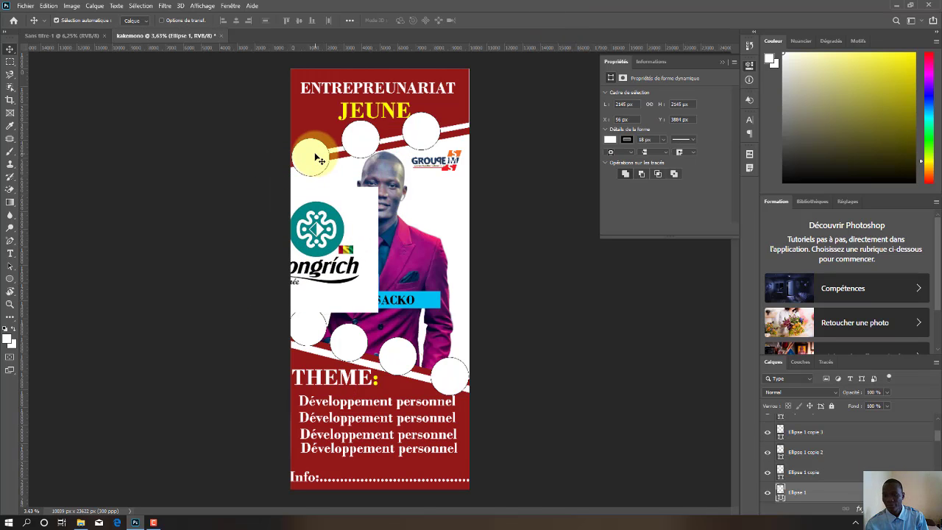
pyautogui.click(335, 243)
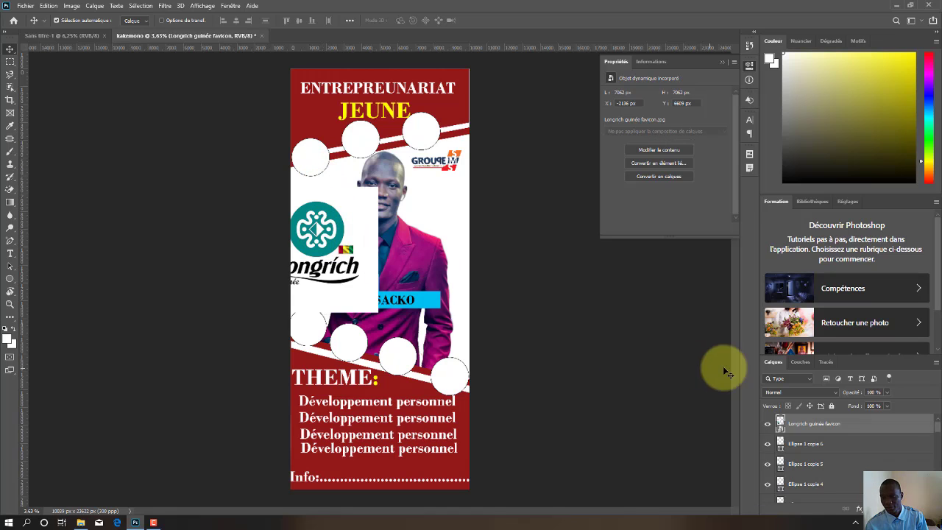
pyautogui.moveTo(834, 423); pyautogui.dragTo(830, 464)
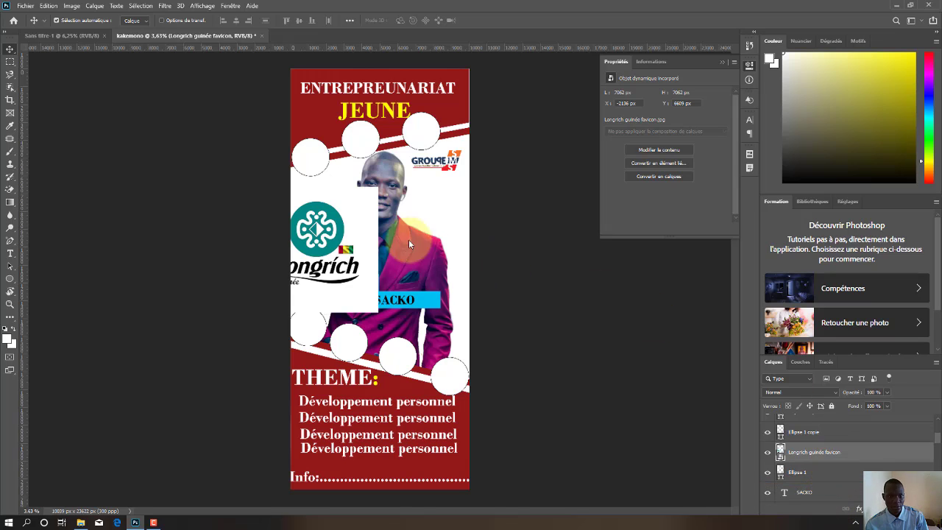
pyautogui.moveTo(371, 228); pyautogui.dragTo(356, 188)
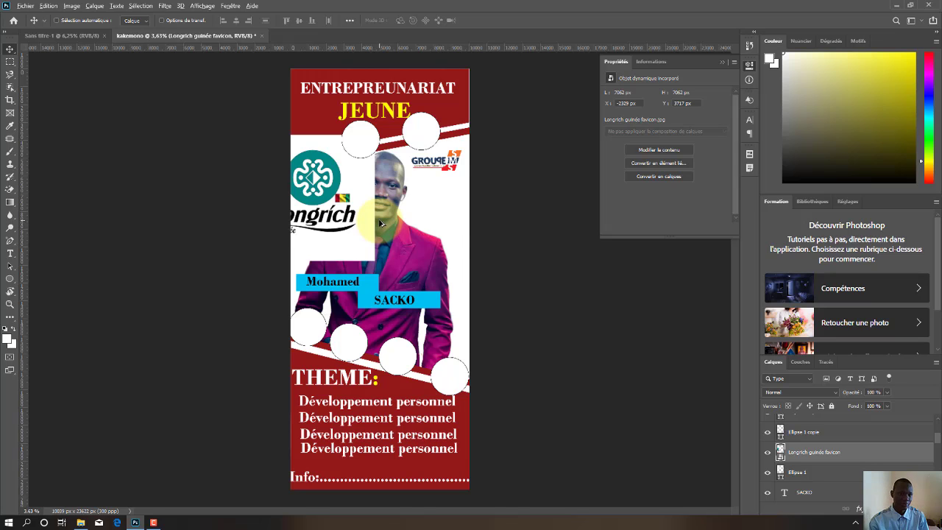
# Clip the Longrich logo to the upper-left circle and scale it down to about 2521 px, fitted inside the circle.
pyautogui.hotkey('ctrl', 'alt', 'g')
pyautogui.moveTo(321, 171); pyautogui.dragTo(320, 149)
pyautogui.moveTo(354, 138); pyautogui.dragTo(335, 137)
pyautogui.click(559, 20)
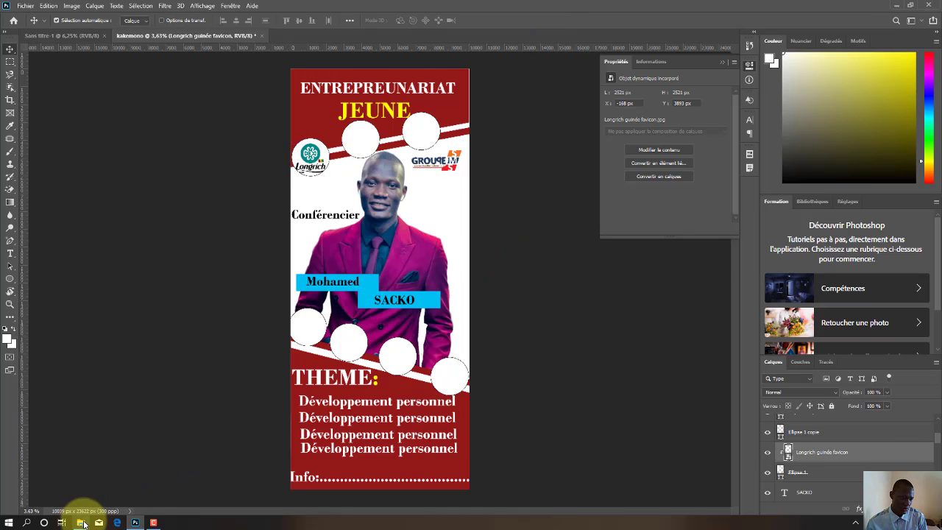
# Browse the Images folder for another logo for the remaining circles.
pyautogui.click(81, 522)
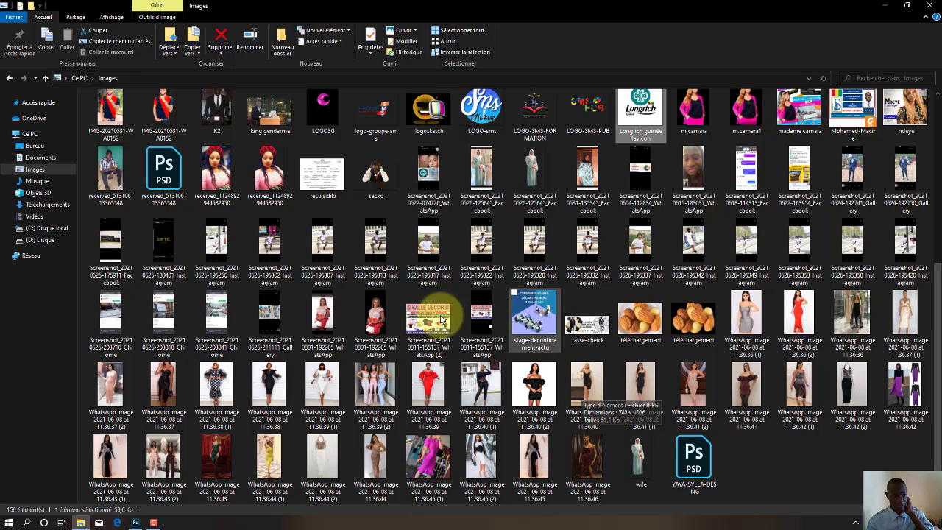
pyautogui.scroll(5, 471, 372)
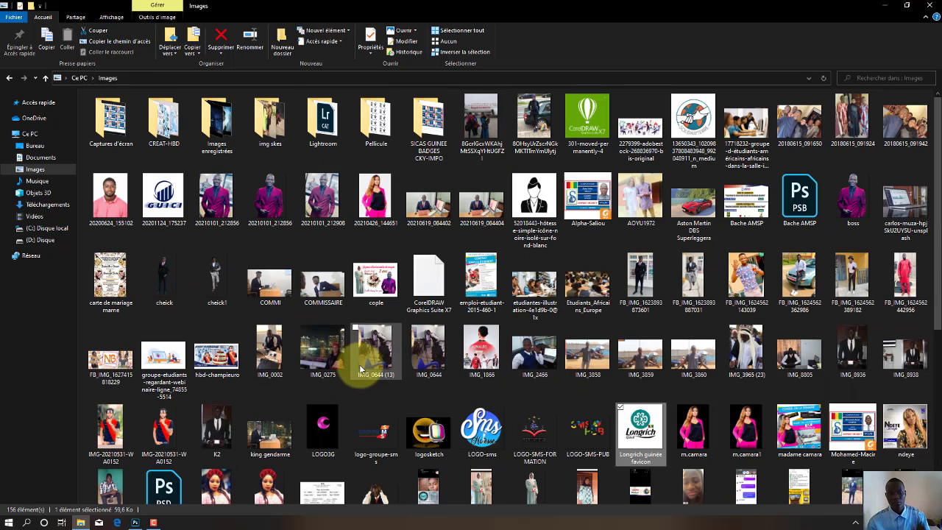
pyautogui.click(890, 8)
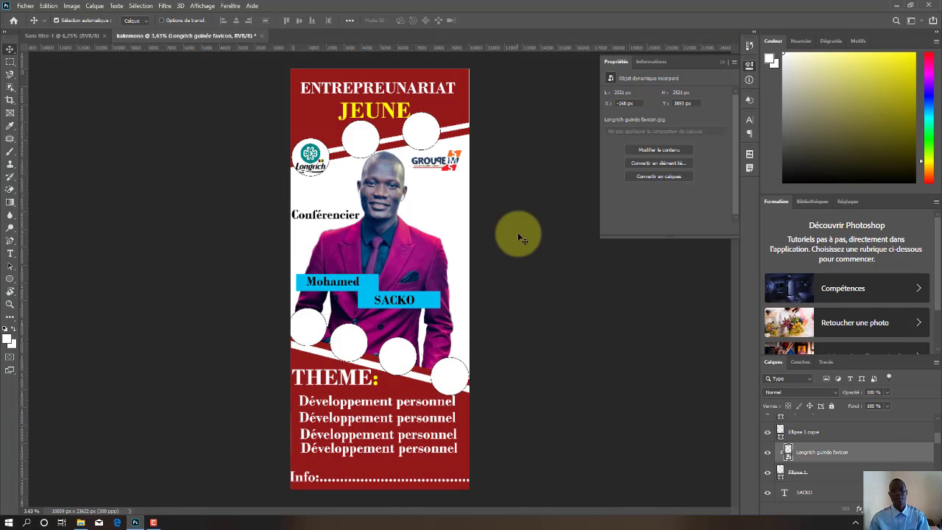
pyautogui.click(25, 6)
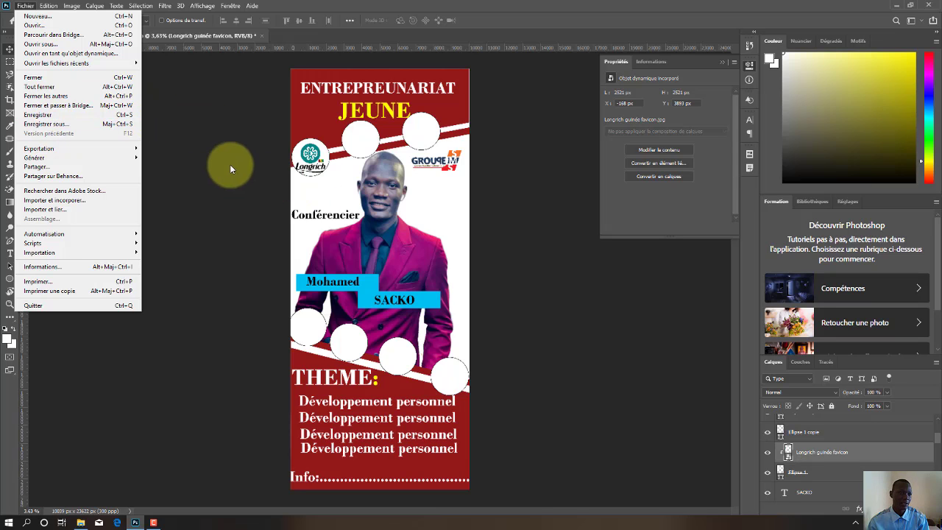
pyautogui.click(25, 6)
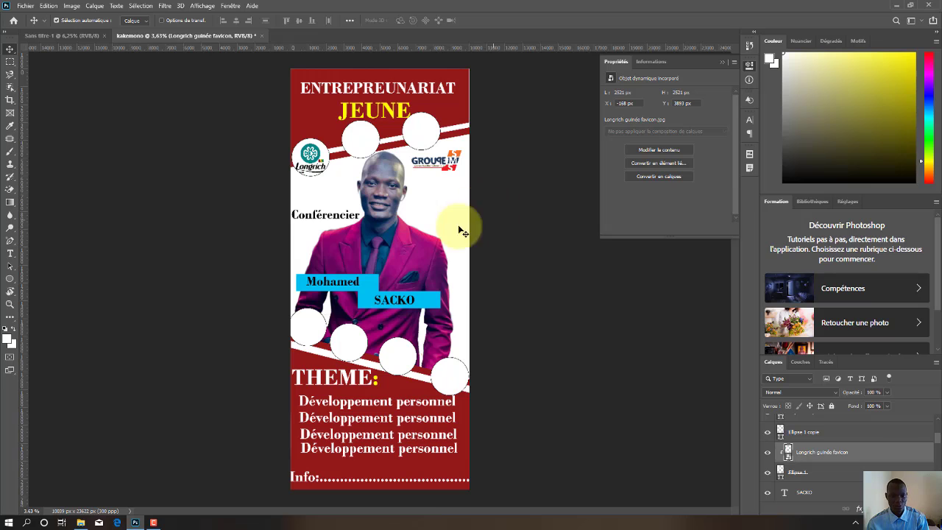
# Minimise the Photoshop window to return to the desktop.
pyautogui.scroll(-2, 373, 234)
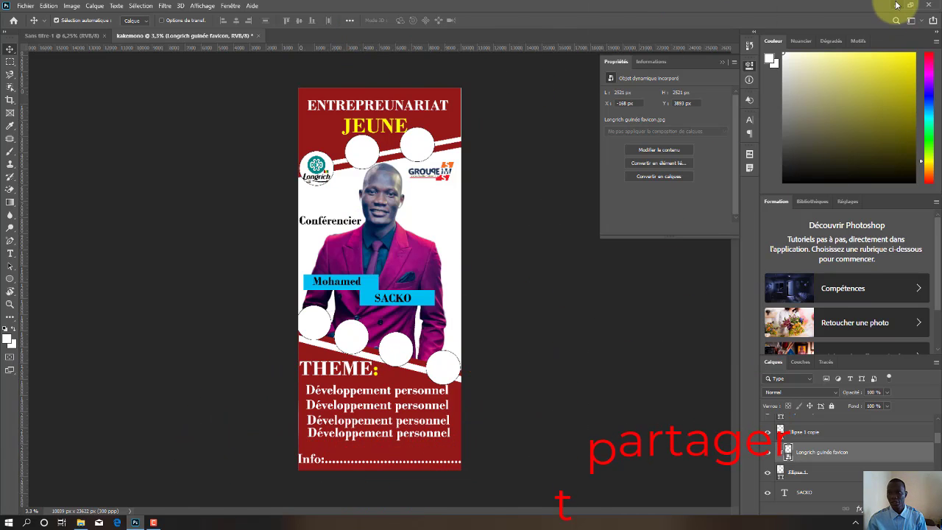
pyautogui.click(895, 5)
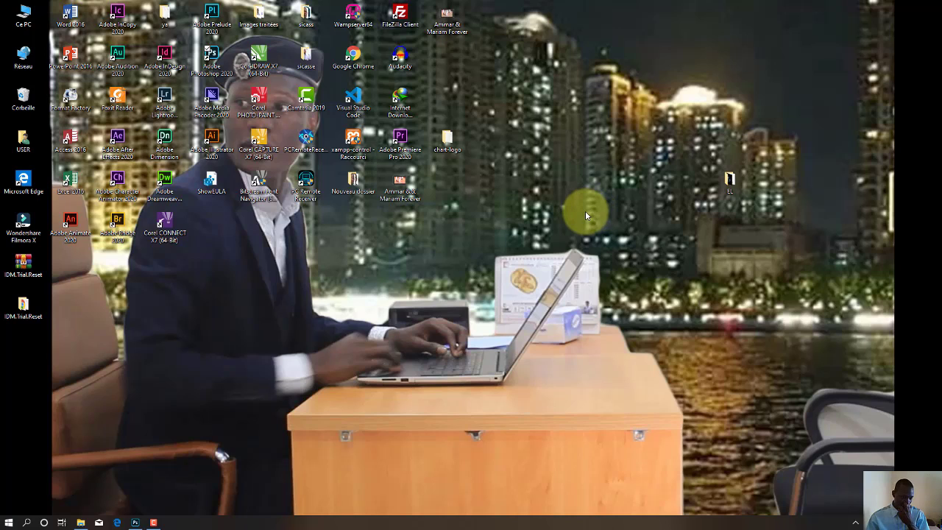